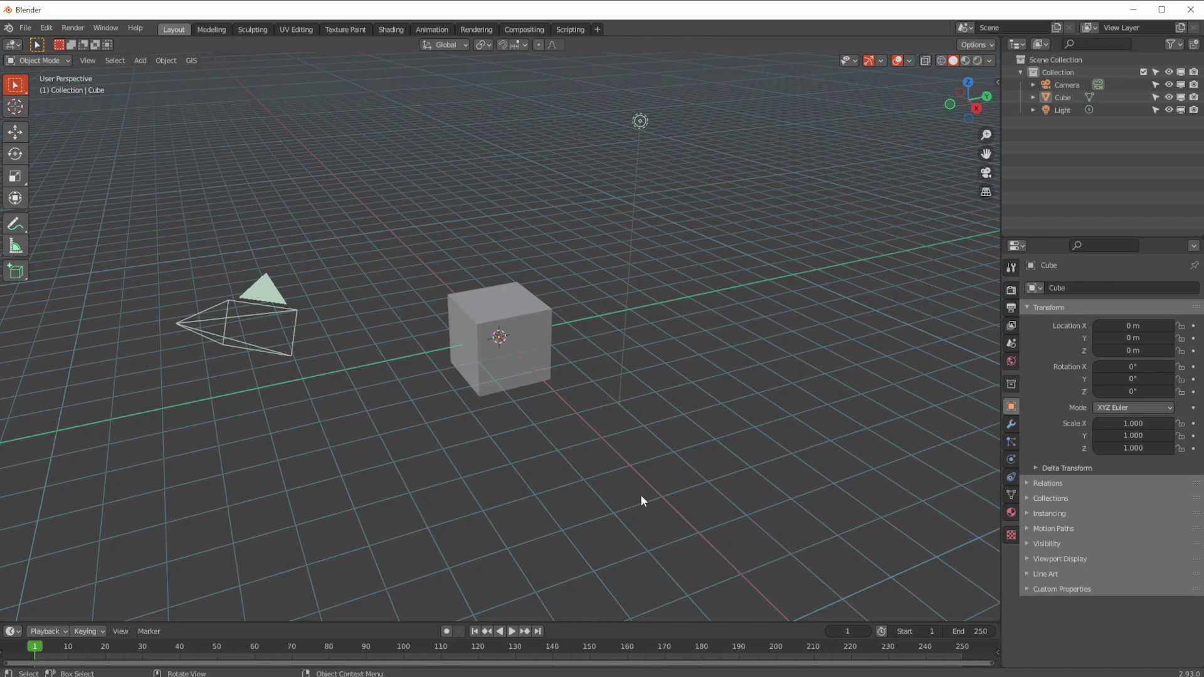
# - Delete the default cube and add an icosphere with 3 subdivisions at the origin
pyautogui.click(497, 355)
pyautogui.press('Delete')
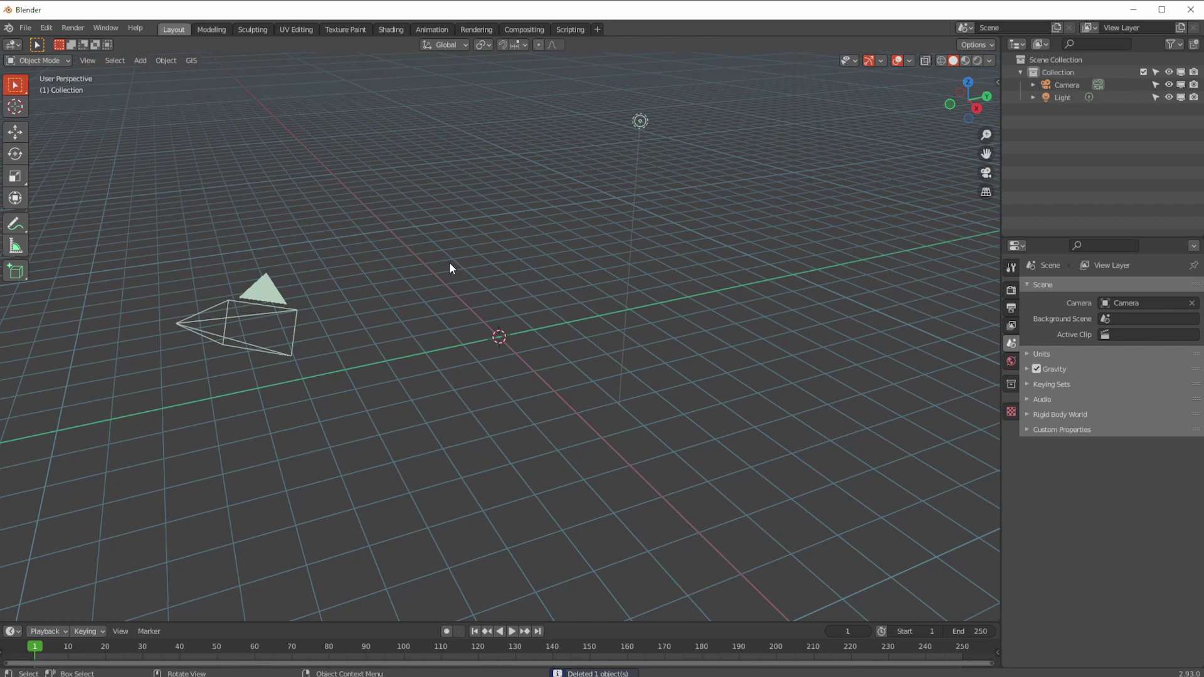
pyautogui.click(140, 60)
pyautogui.moveTo(143, 74)
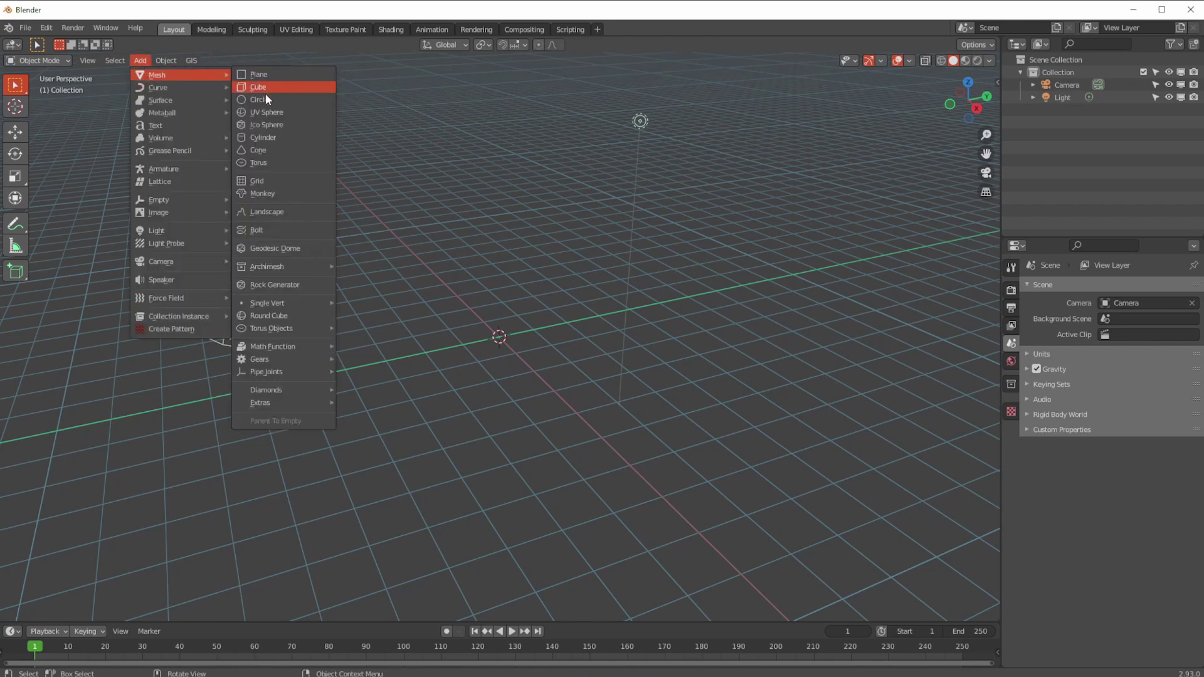
pyautogui.click(266, 125)
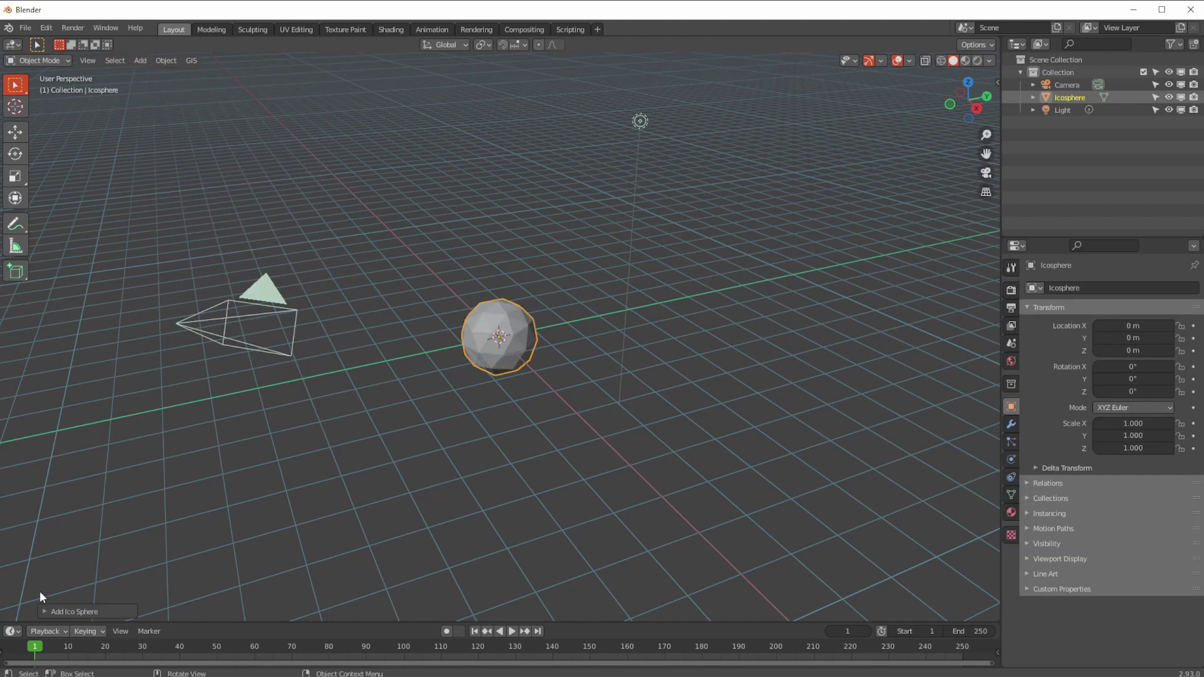
pyautogui.click(44, 611)
pyautogui.click(203, 487)
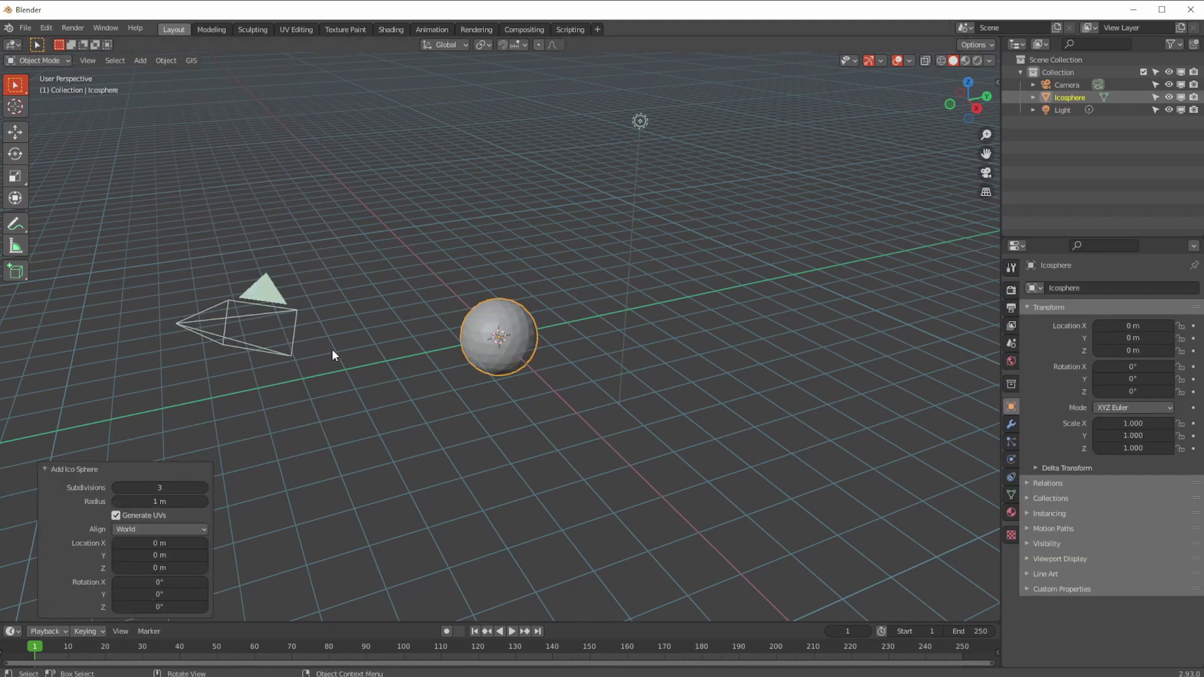
pyautogui.scroll(7, 333, 350)
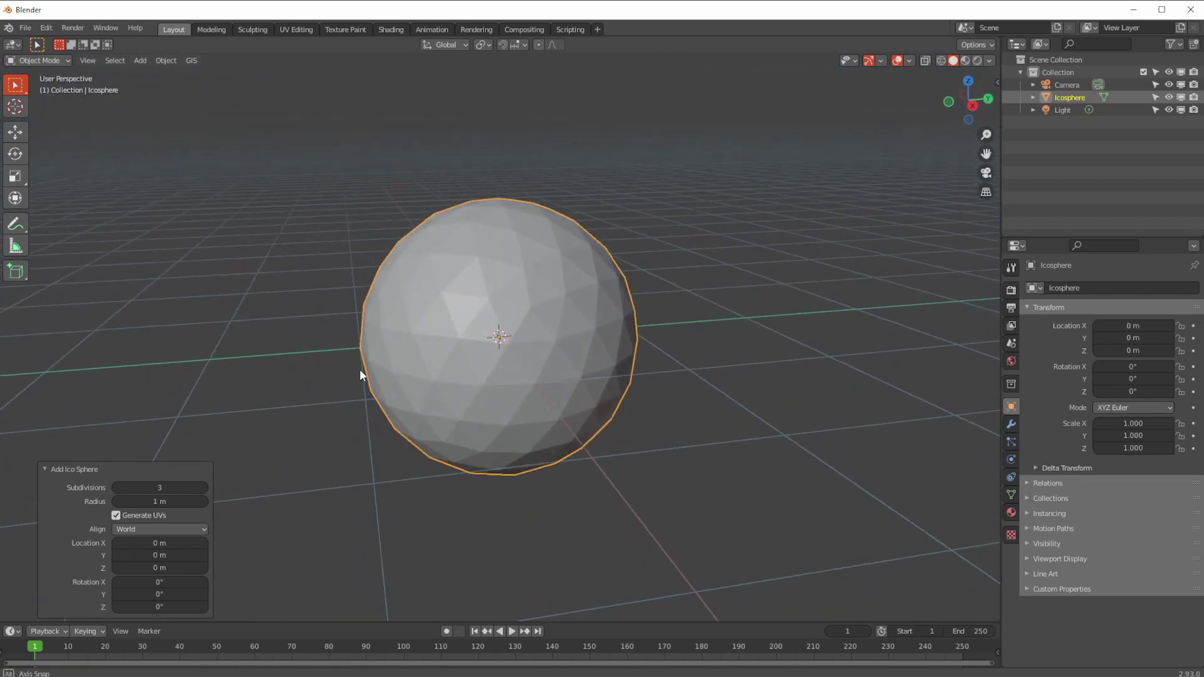
pyautogui.scroll(-2, 360, 370)
# - Enable the Wireframe viewport overlay to show the icosphere's edges
pyautogui.moveTo(467, 249); pyautogui.dragTo(880, 122, button='middle')
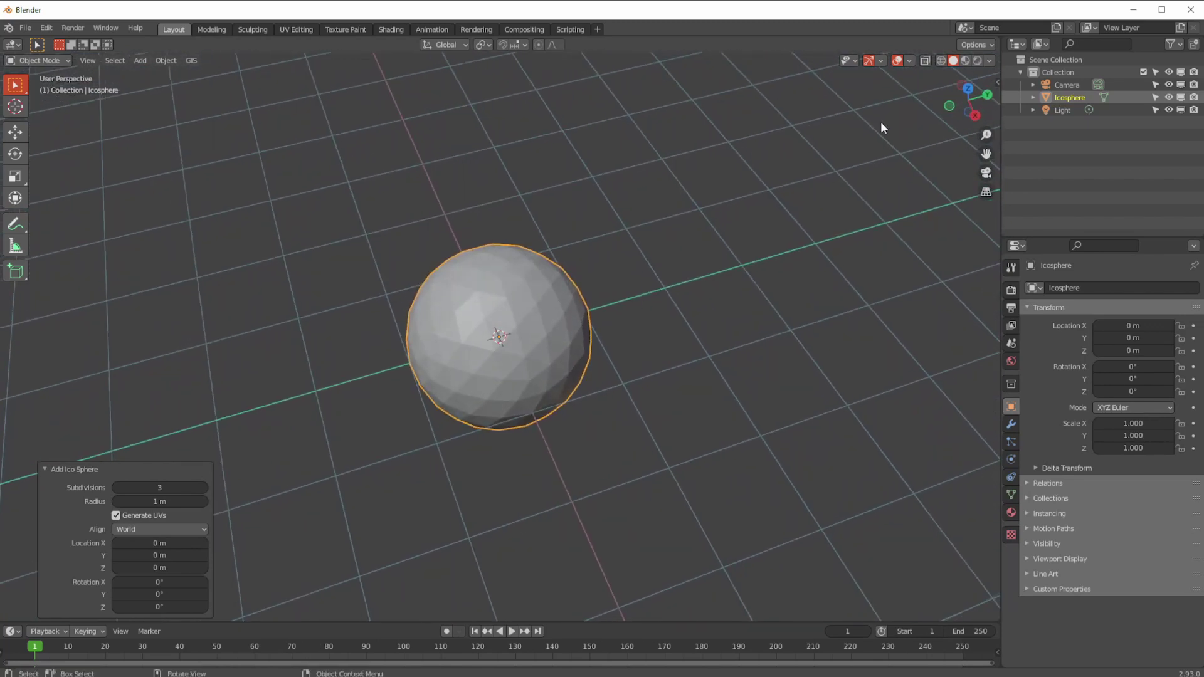
pyautogui.click(909, 60)
pyautogui.click(830, 276)
pyautogui.moveTo(490, 408); pyautogui.dragTo(439, 337, button='middle')
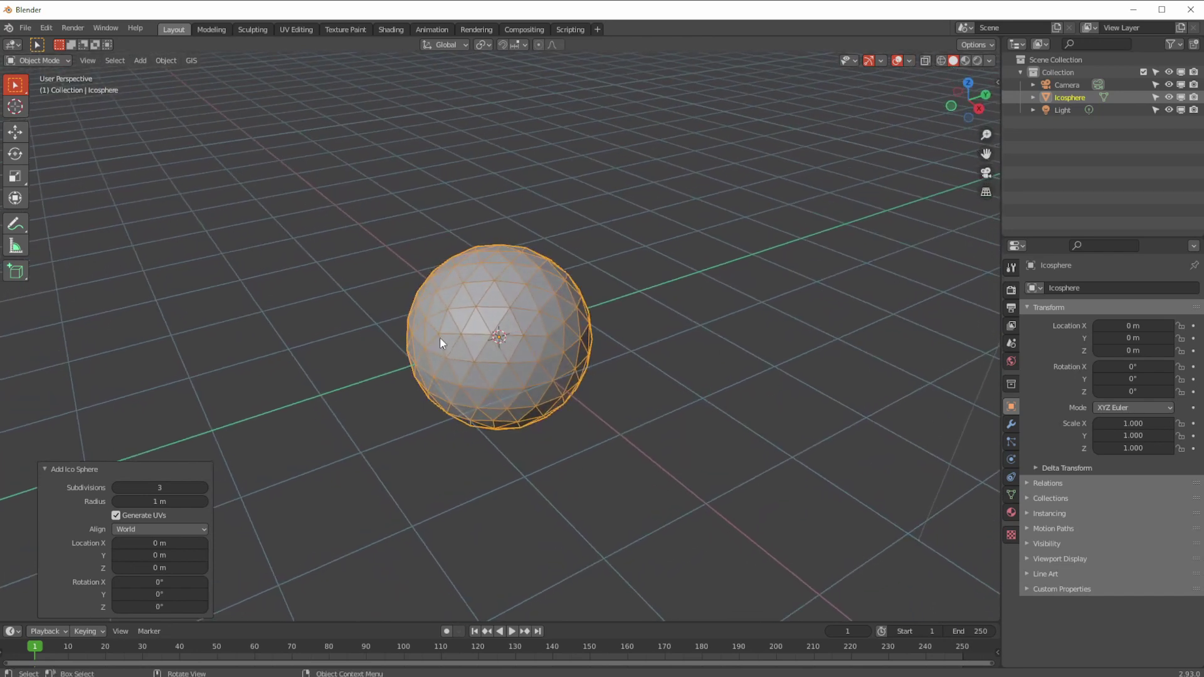
pyautogui.click(33, 60)
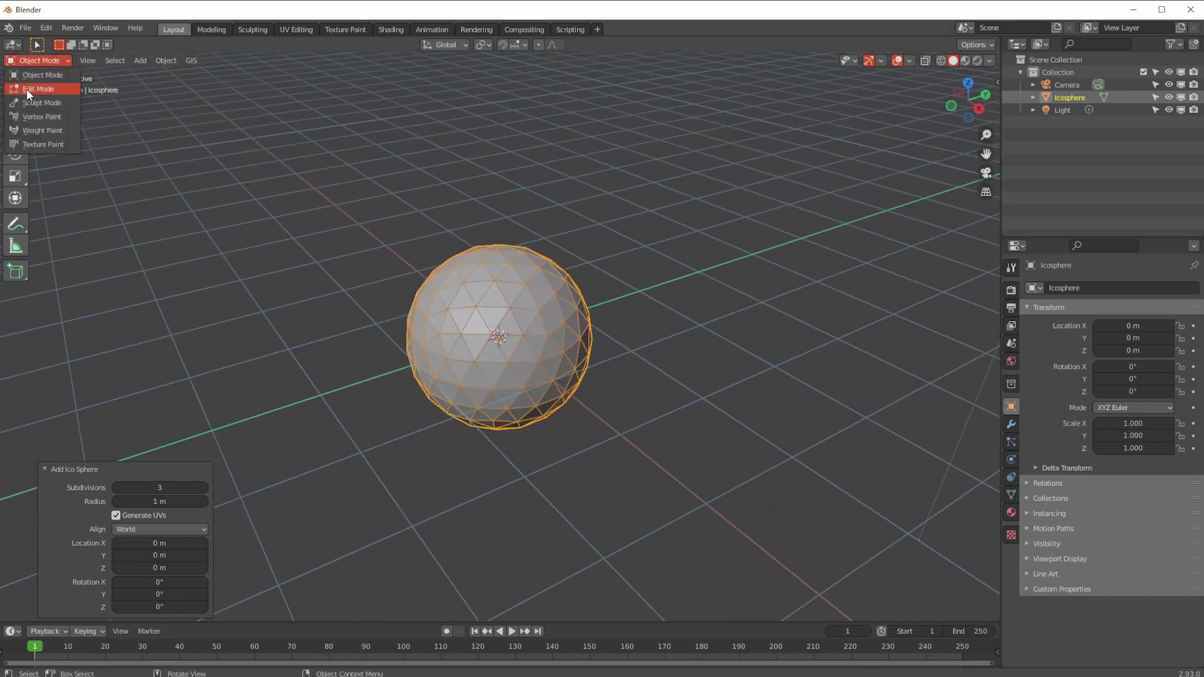
# - Switch the icosphere into Edit Mode and deselect all its vertices
pyautogui.click(26, 89)
pyautogui.moveTo(546, 352); pyautogui.dragTo(515, 314, button='middle')
pyautogui.hotkey('alt', 'a')
pyautogui.moveTo(508, 380); pyautogui.dragTo(463, 344, button='middle')
# - Add a Hook modifier, add and undo a cube, then remove the Hook modifier
pyautogui.click(1011, 424)
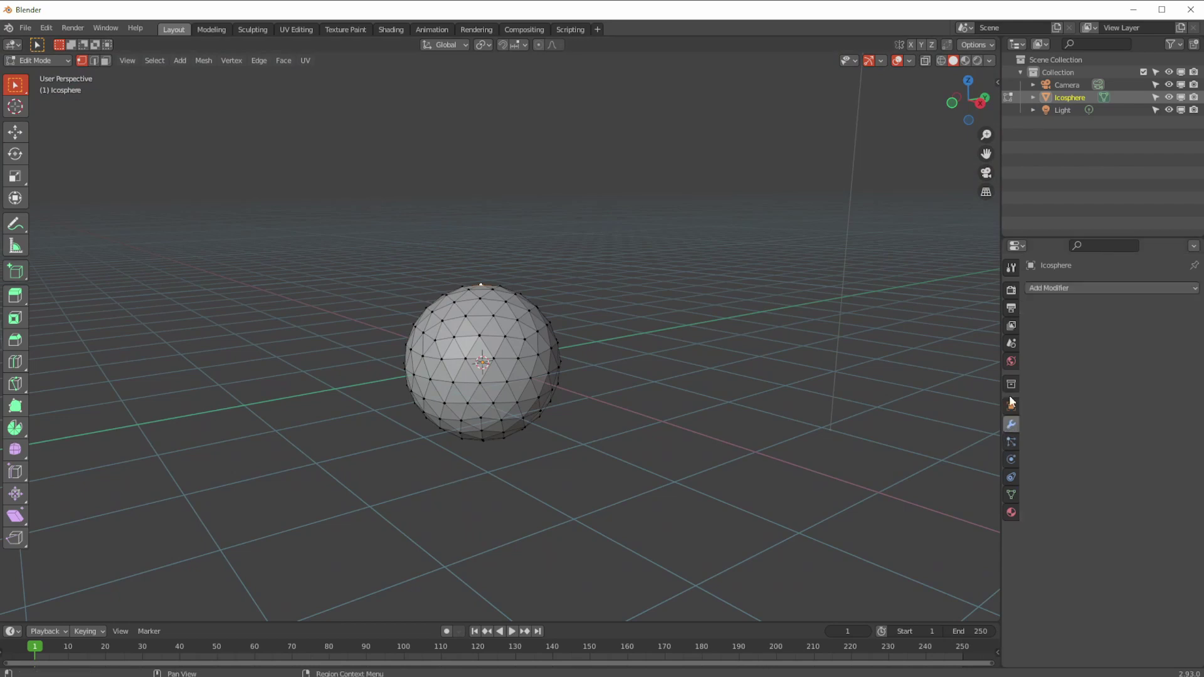
pyautogui.click(1050, 290)
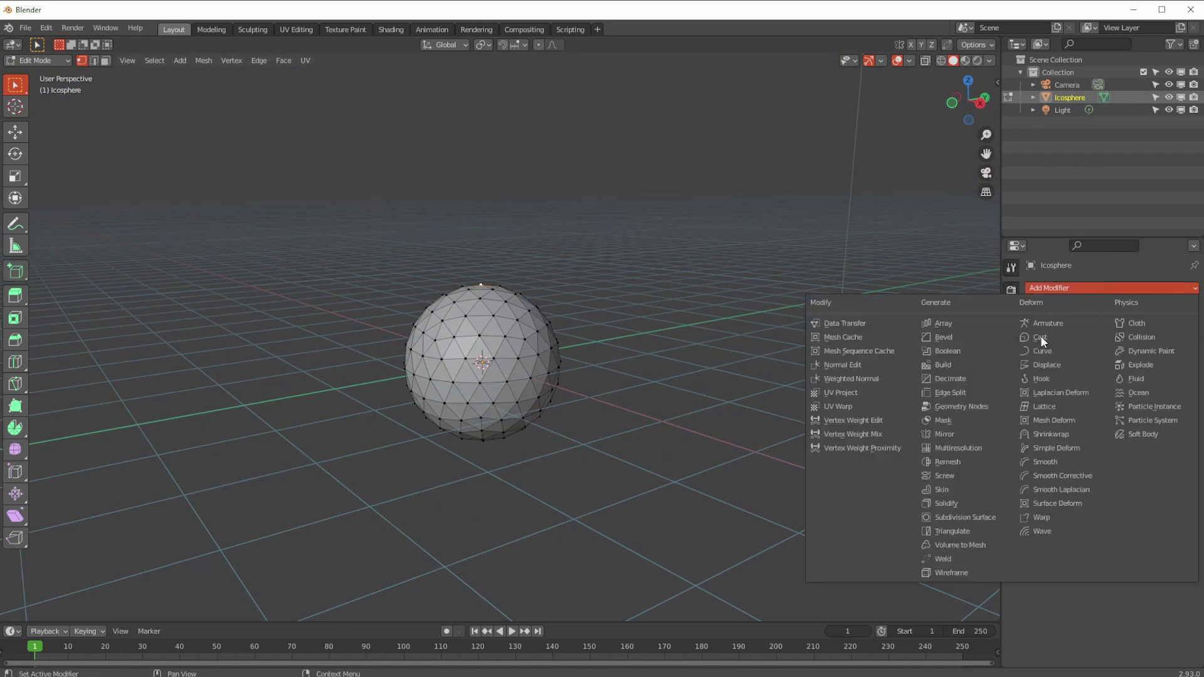
pyautogui.click(1032, 379)
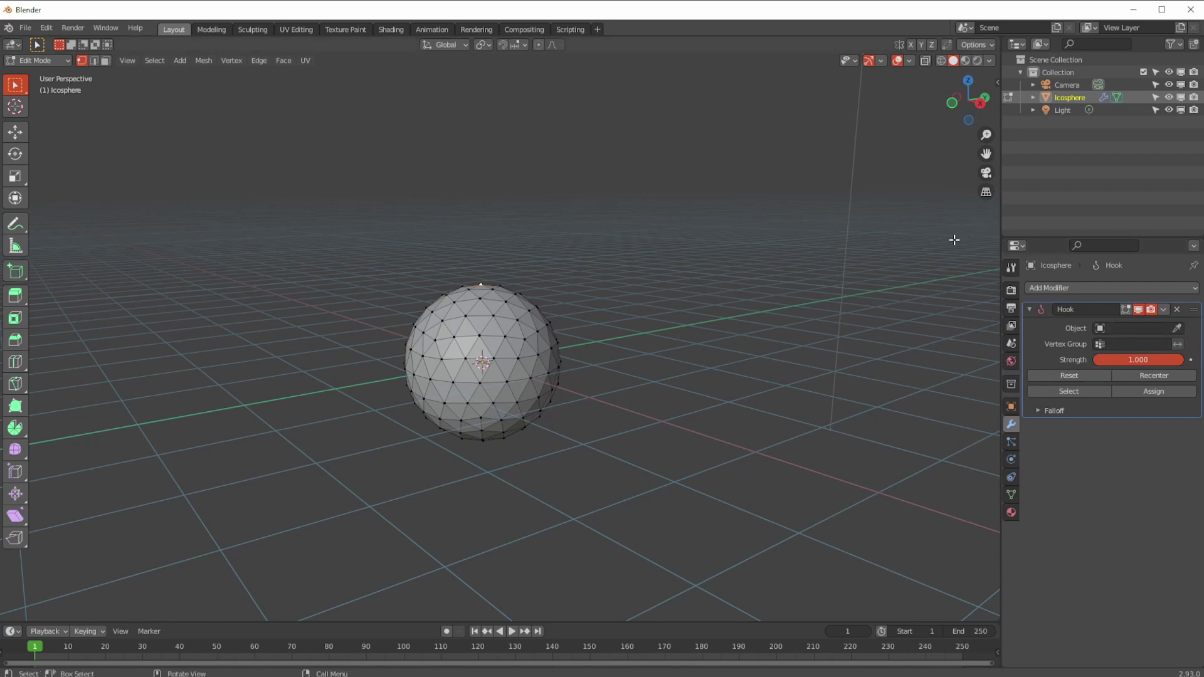
pyautogui.click(180, 60)
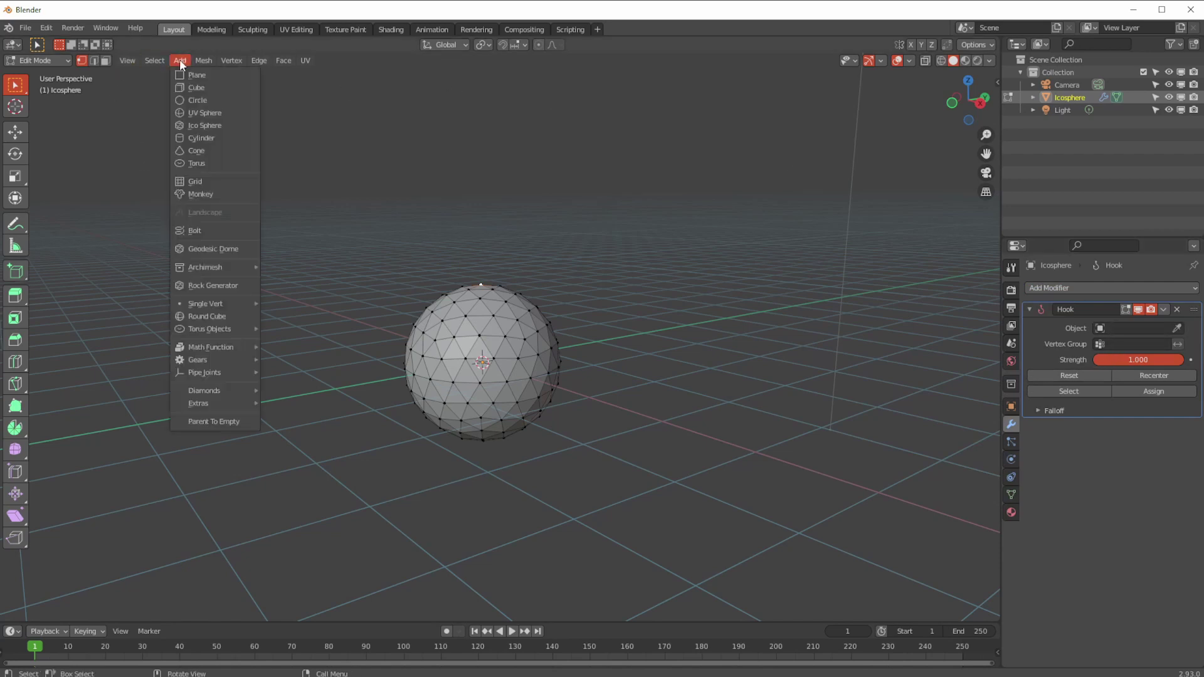
pyautogui.click(179, 87)
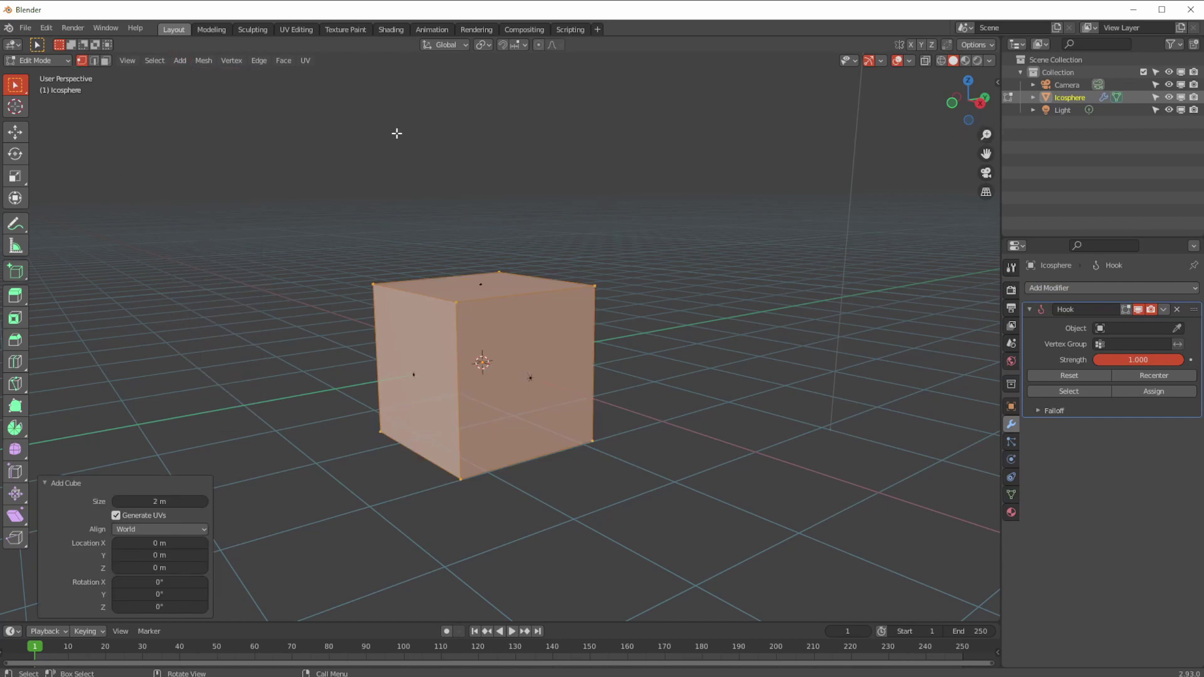
pyautogui.hotkey('ctrl', 'z')
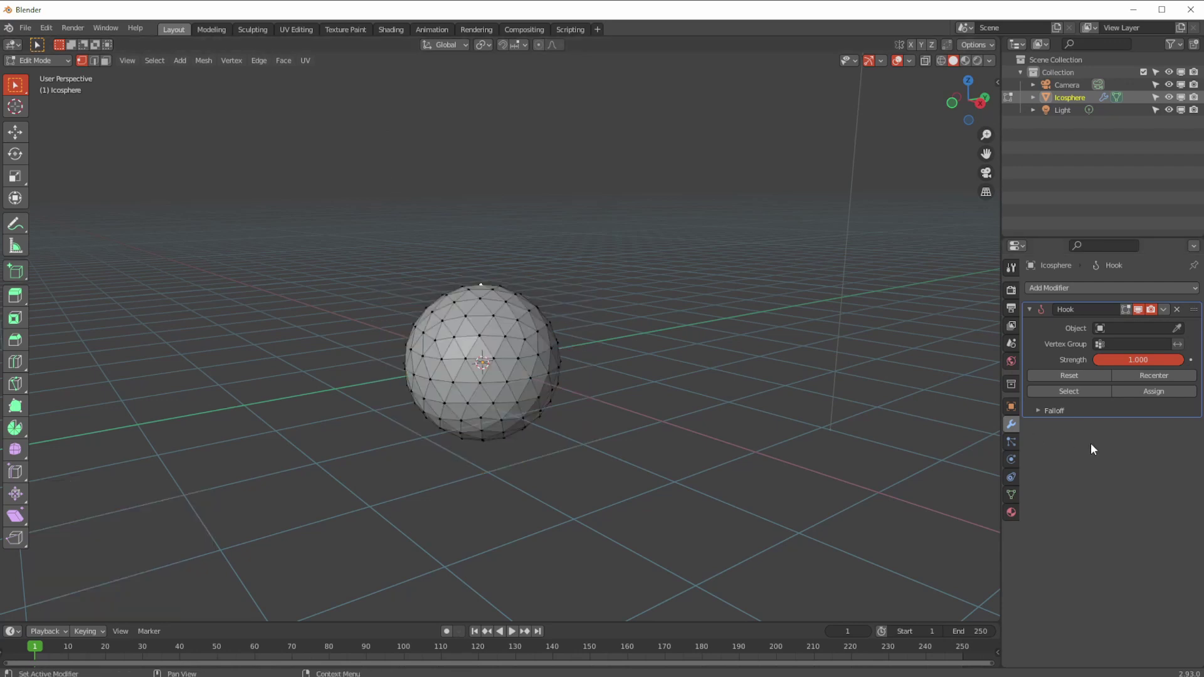
pyautogui.click(1177, 309)
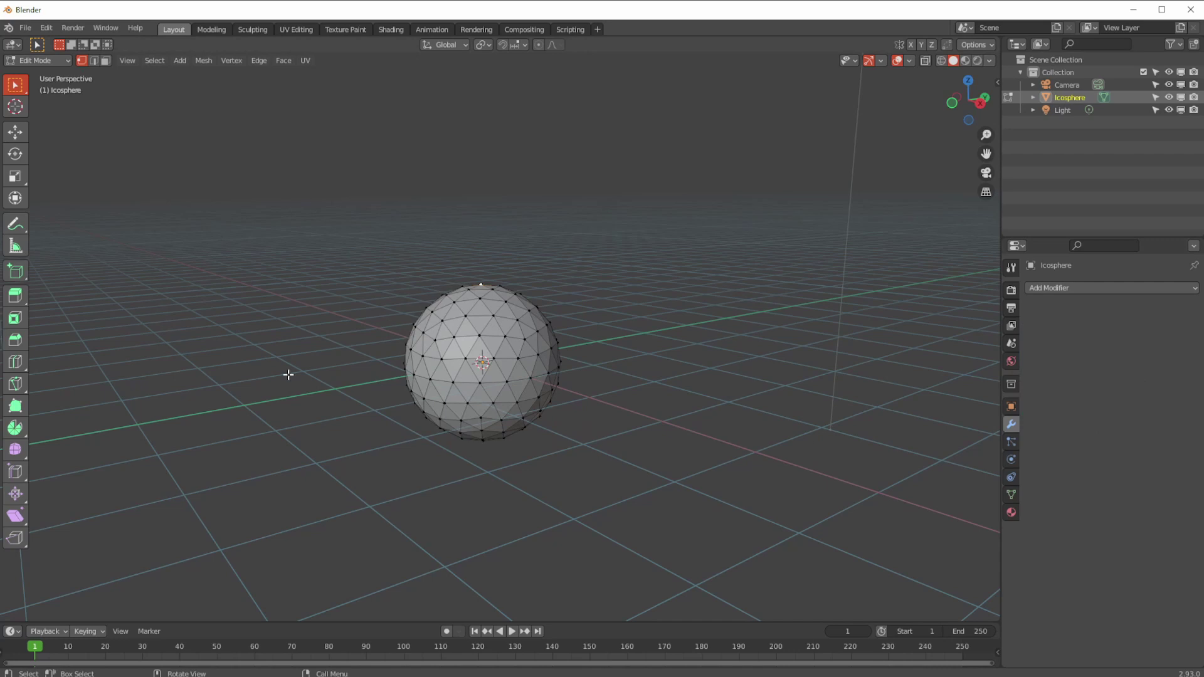
# - Hook the icosphere's selected top vertex to a new empty with Ctrl+H
pyautogui.hotkey('ctrl', 'h')
pyautogui.click(351, 241)
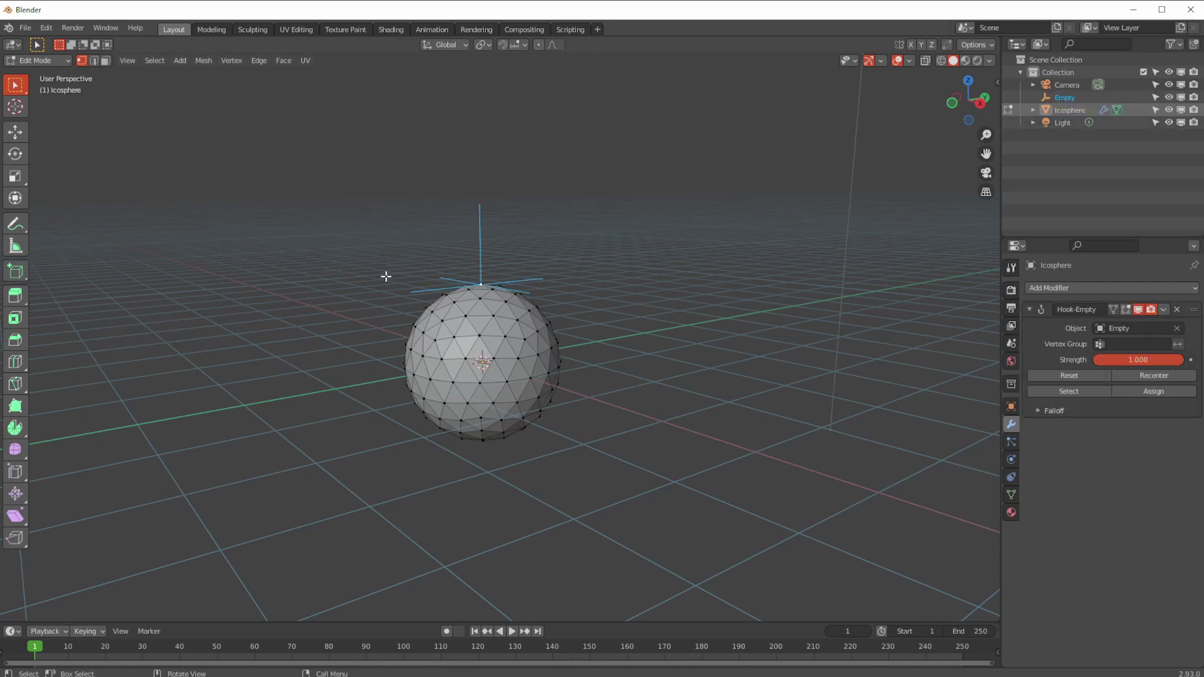
pyautogui.moveTo(303, 276); pyautogui.dragTo(331, 286, button='middle')
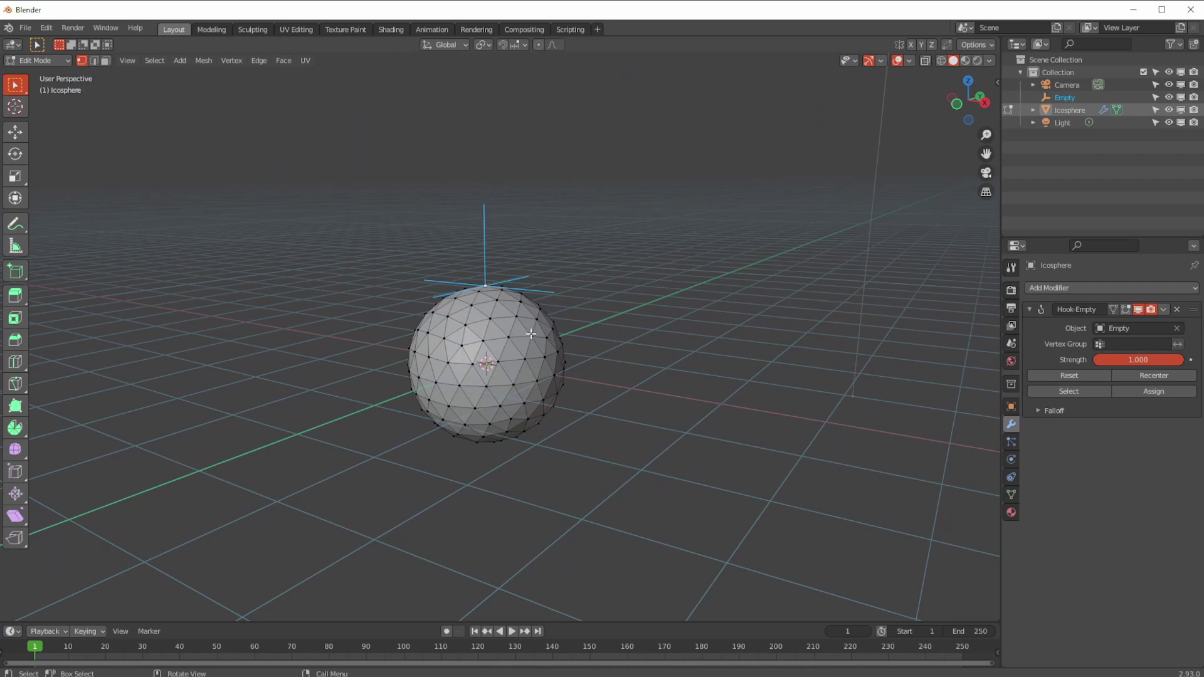
pyautogui.moveTo(442, 369); pyautogui.dragTo(290, 284, button='middle')
# - Return to Object Mode and raise the empty along Z to pull a spike from the sphere
pyautogui.click(44, 61)
pyautogui.click(46, 74)
pyautogui.click(15, 131)
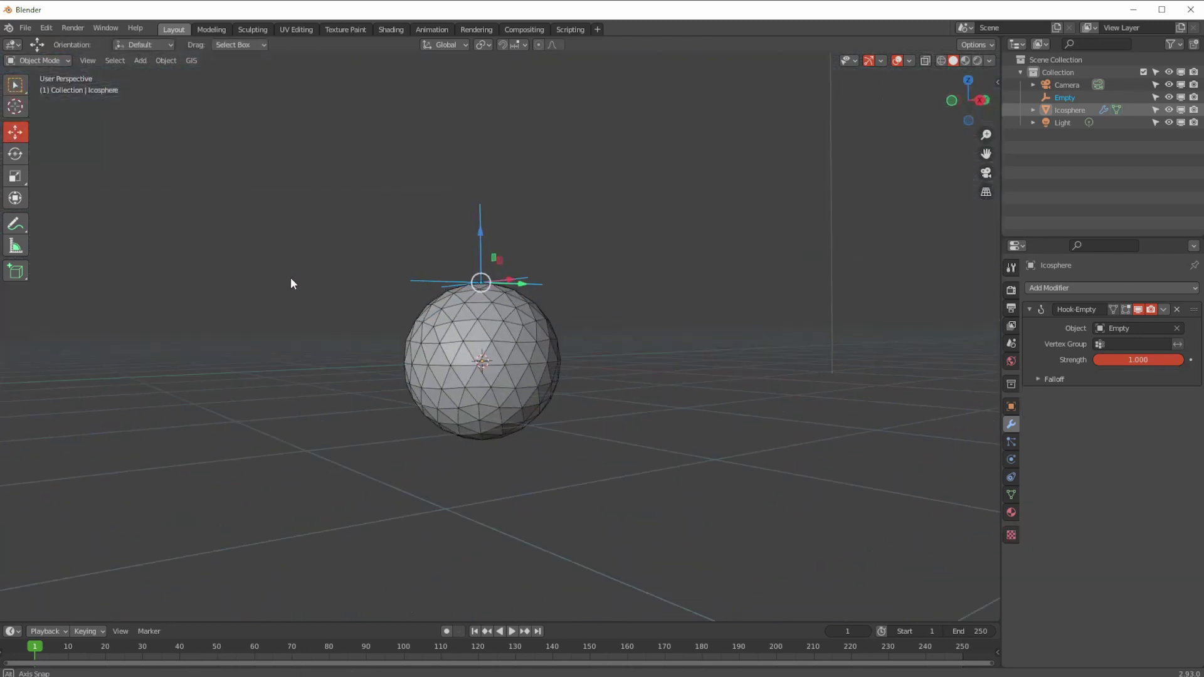
pyautogui.moveTo(481, 232); pyautogui.dragTo(478, 127)
pyautogui.moveTo(478, 127); pyautogui.dragTo(352, 314, button='middle')
pyautogui.scroll(4, 355, 325)
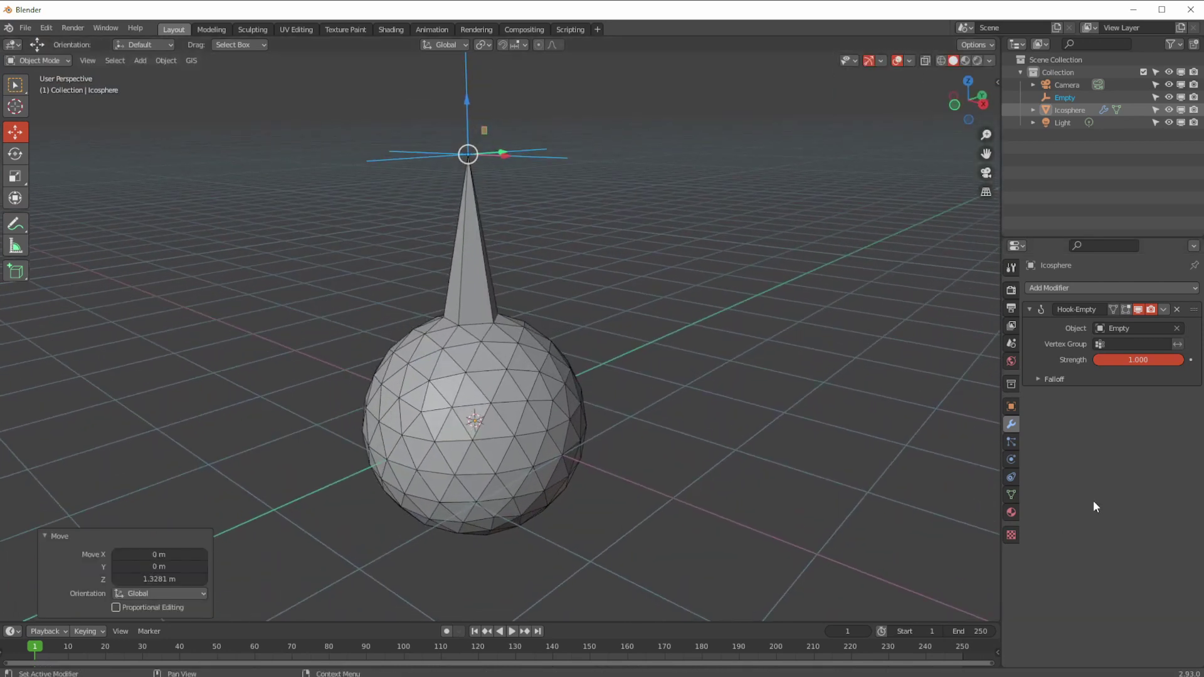
# - Lower the hook Strength to 0 and delete the empty above the sphere
pyautogui.click(1029, 379)
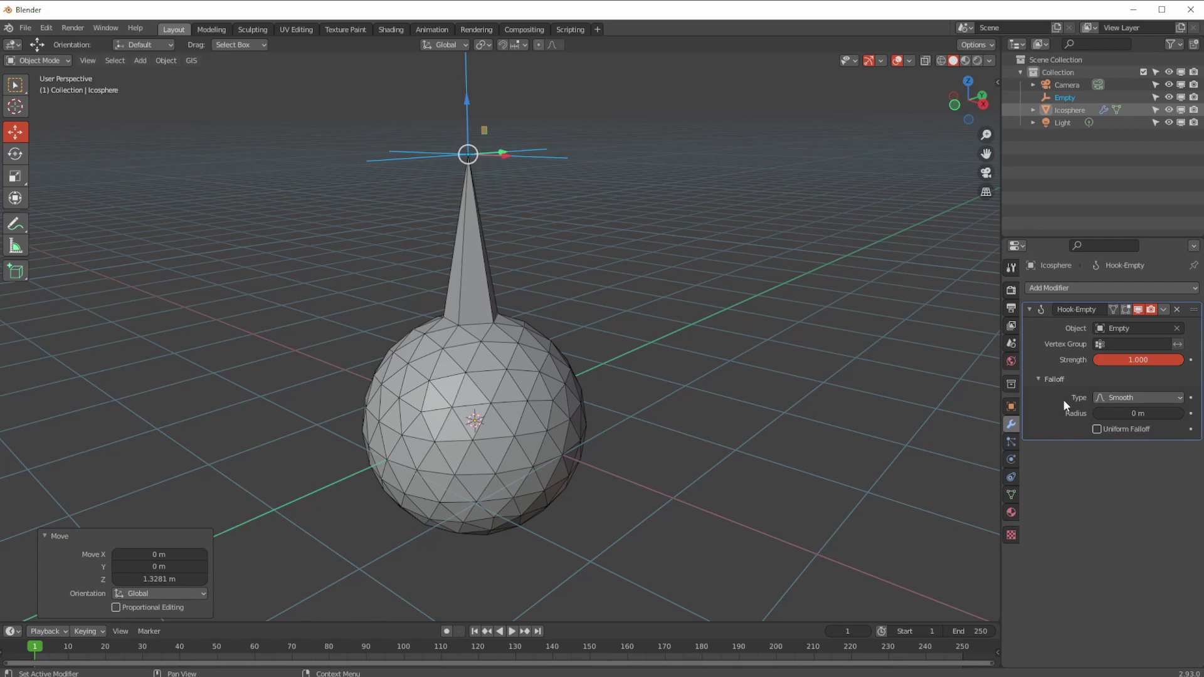
pyautogui.moveTo(1131, 359); pyautogui.dragTo(1036, 414)
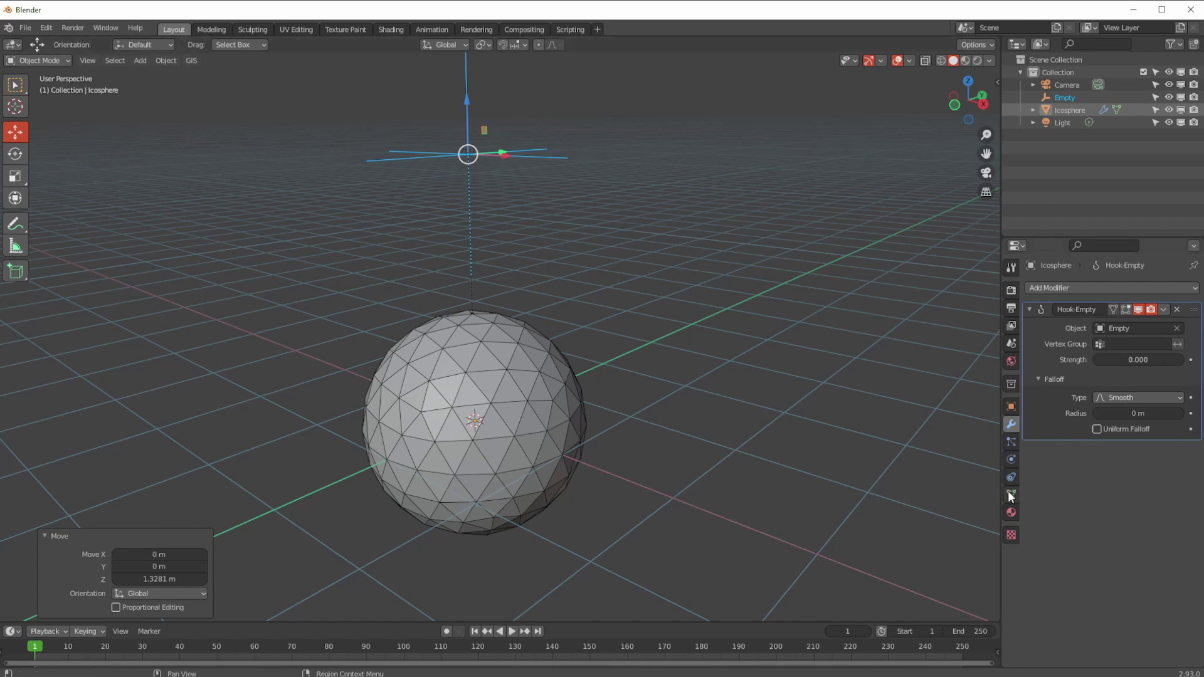
pyautogui.moveTo(350, 128); pyautogui.dragTo(480, 177)
pyautogui.press('Delete')
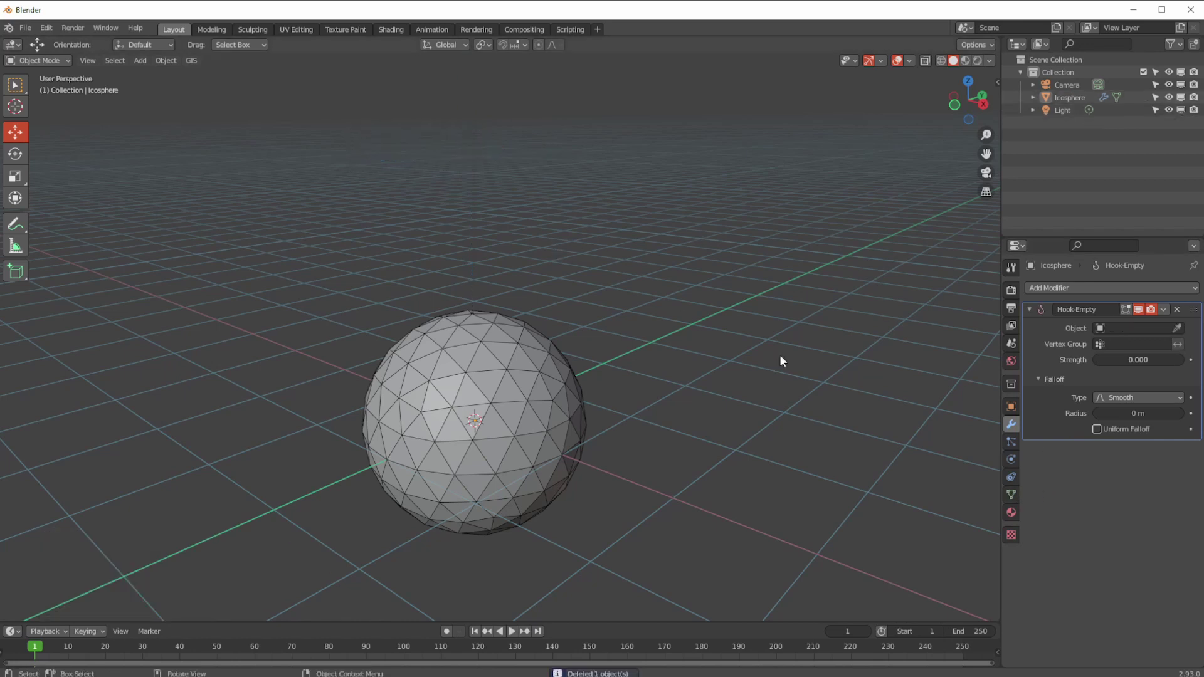
# - Remove the old Hook-Empty modifier and enter Edit Mode in right-side wireframe view
pyautogui.click(1177, 309)
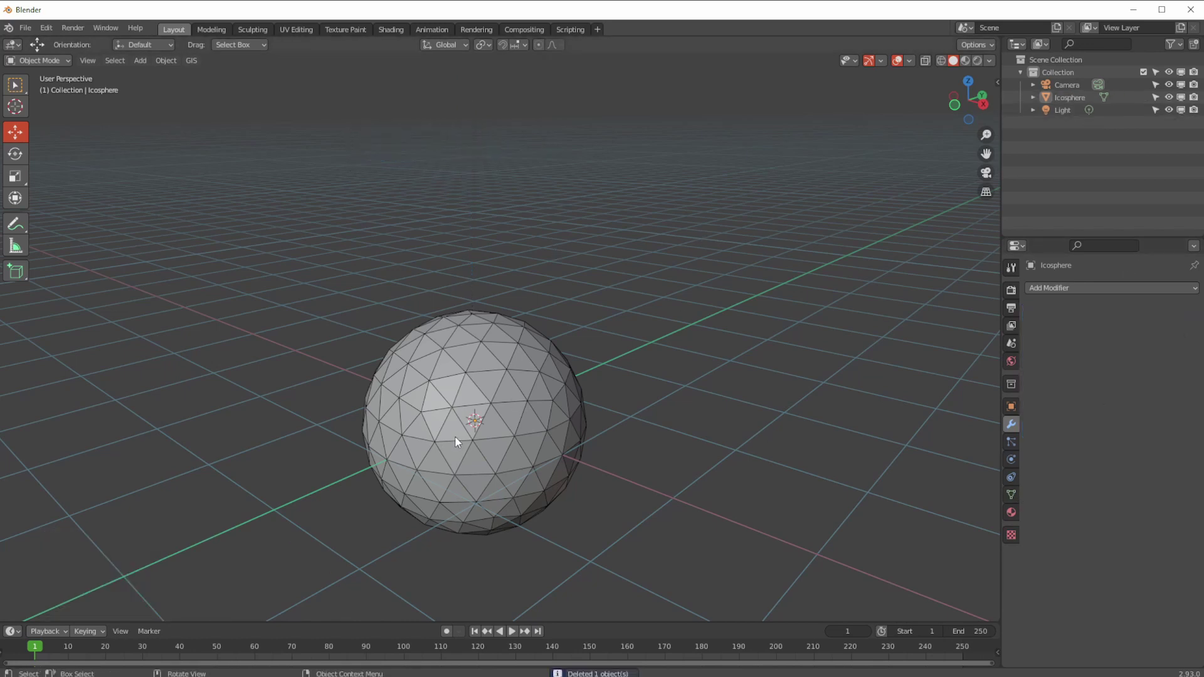
pyautogui.press('KP_3')
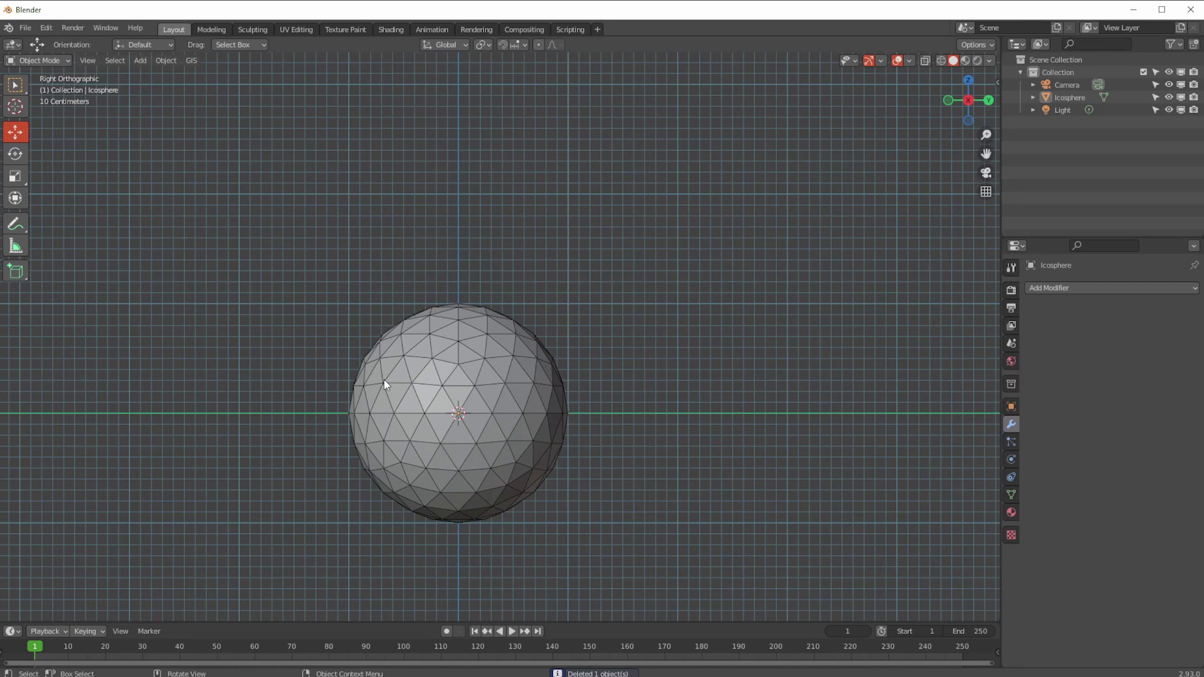
pyautogui.hotkey('shift', 'z')
pyautogui.click(37, 60)
pyautogui.click(43, 84)
# - Hook the box-selected upper half of the sphere's vertices to a new empty, then return to Object Mode
pyautogui.moveTo(158, 185); pyautogui.dragTo(851, 399)
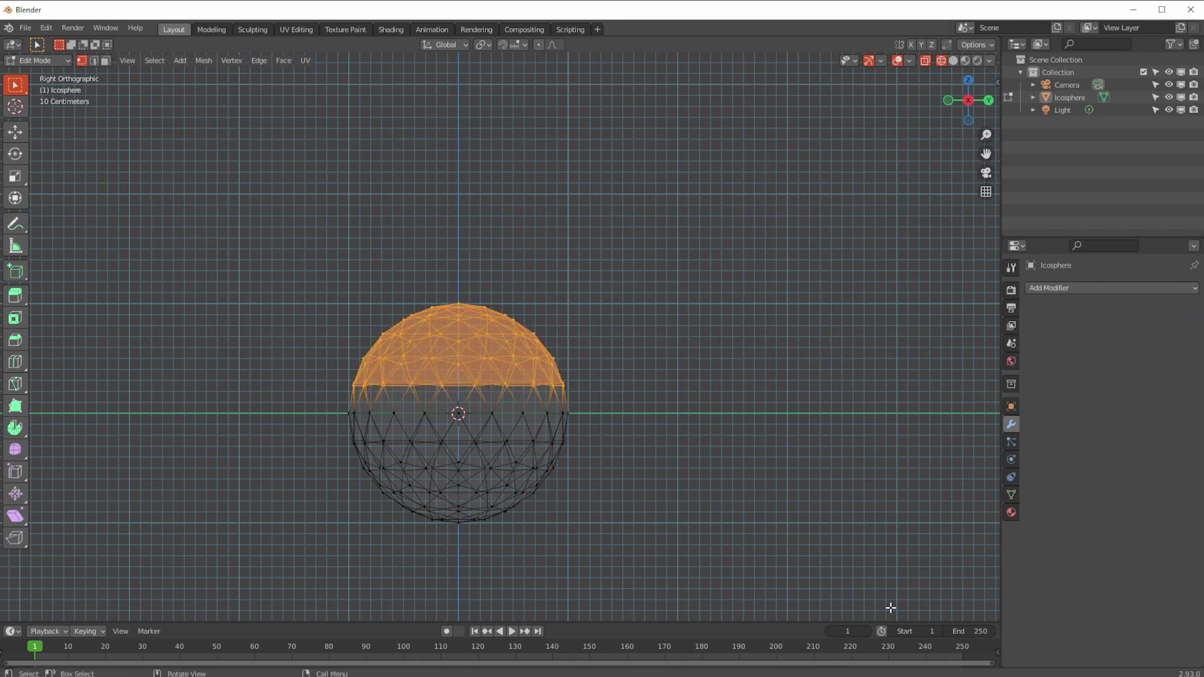
pyautogui.hotkey('ctrl', 'h')
pyautogui.click(276, 172)
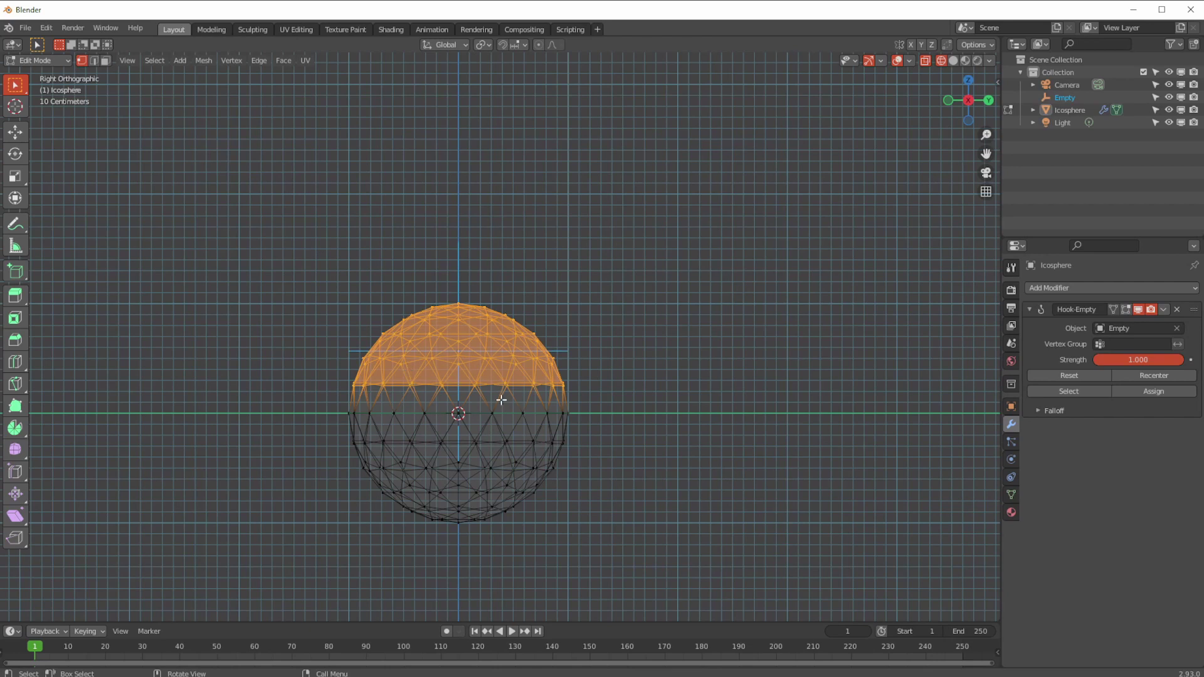
pyautogui.moveTo(460, 414); pyautogui.dragTo(40, 101, button='middle')
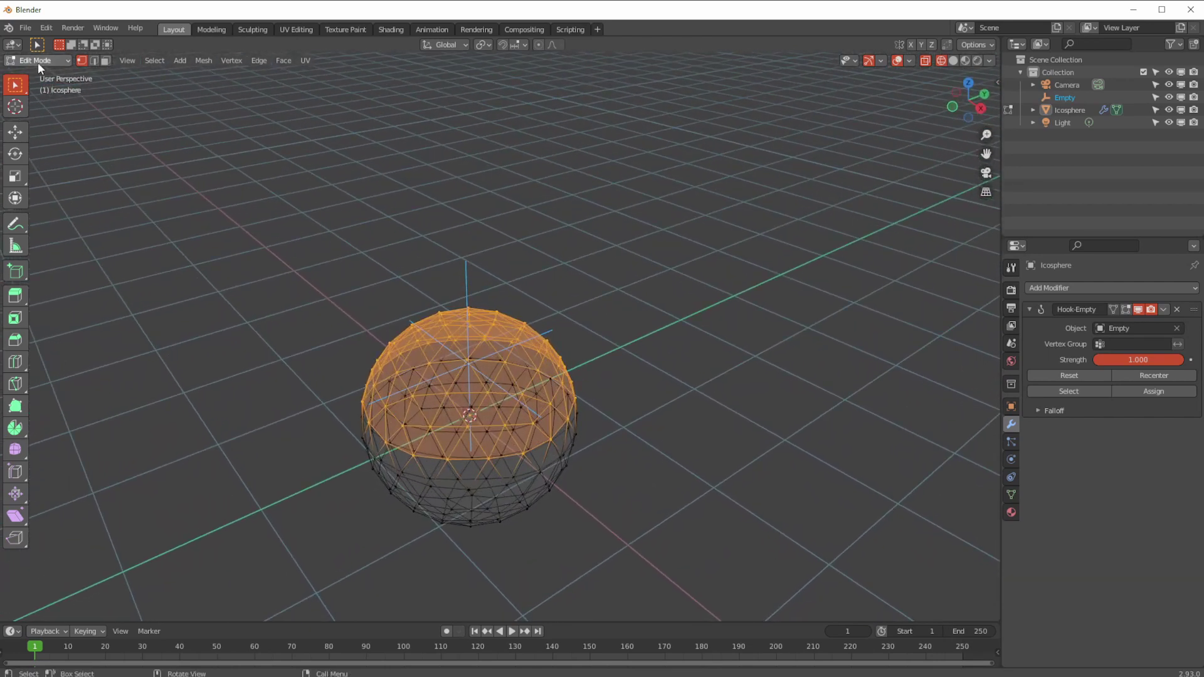
pyautogui.click(39, 60)
pyautogui.click(40, 80)
pyautogui.moveTo(221, 256); pyautogui.dragTo(271, 302, button='middle')
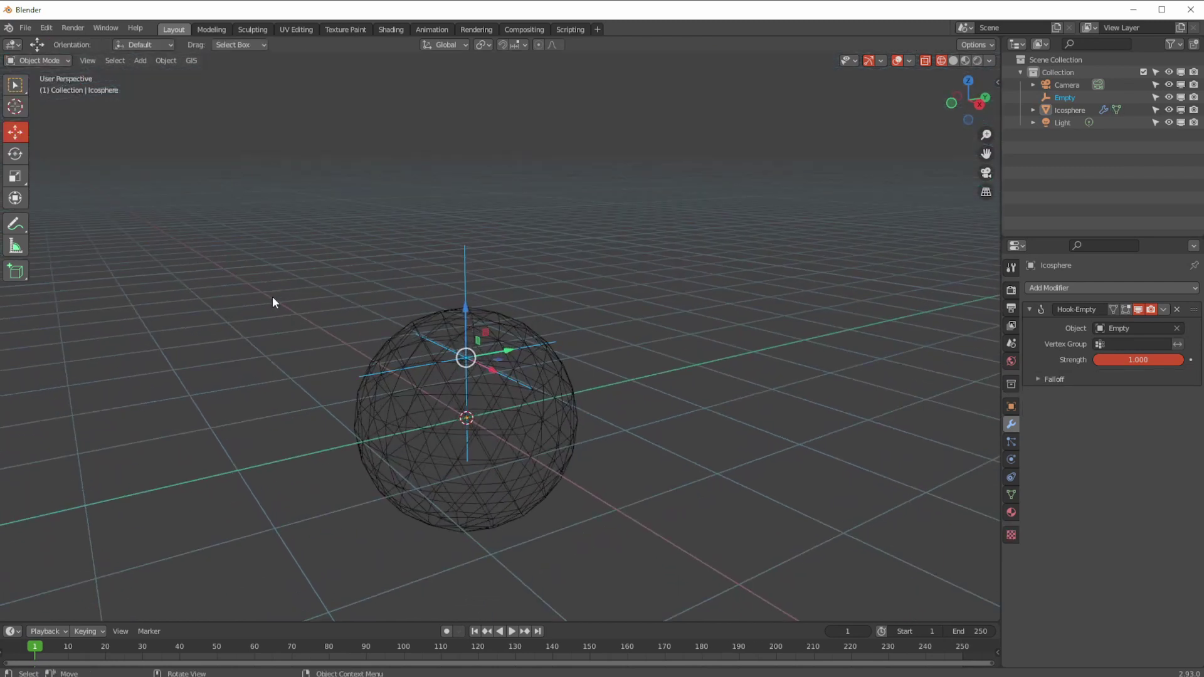
# - Raise the empty to stretch the sphere, set Strength near 0.616, and step falloff Radius from 5 m to 2 m
pyautogui.moveTo(465, 312); pyautogui.dragTo(461, 119)
pyautogui.moveTo(1132, 359); pyautogui.dragTo(1168, 363)
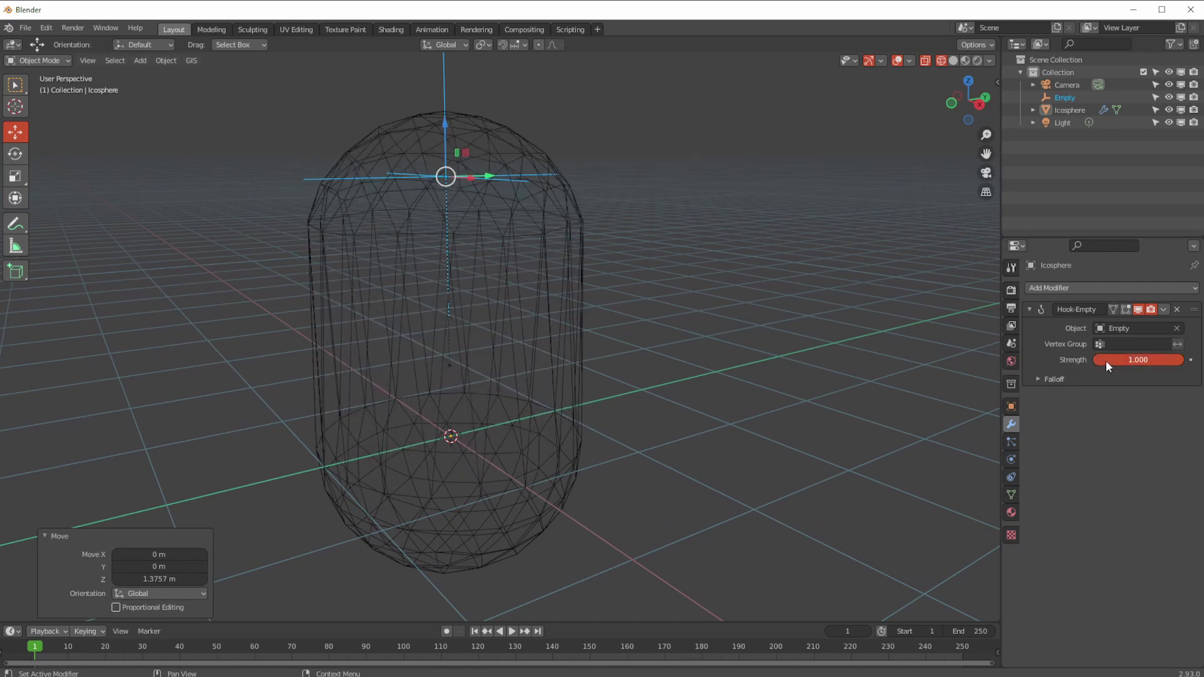
pyautogui.click(1035, 378)
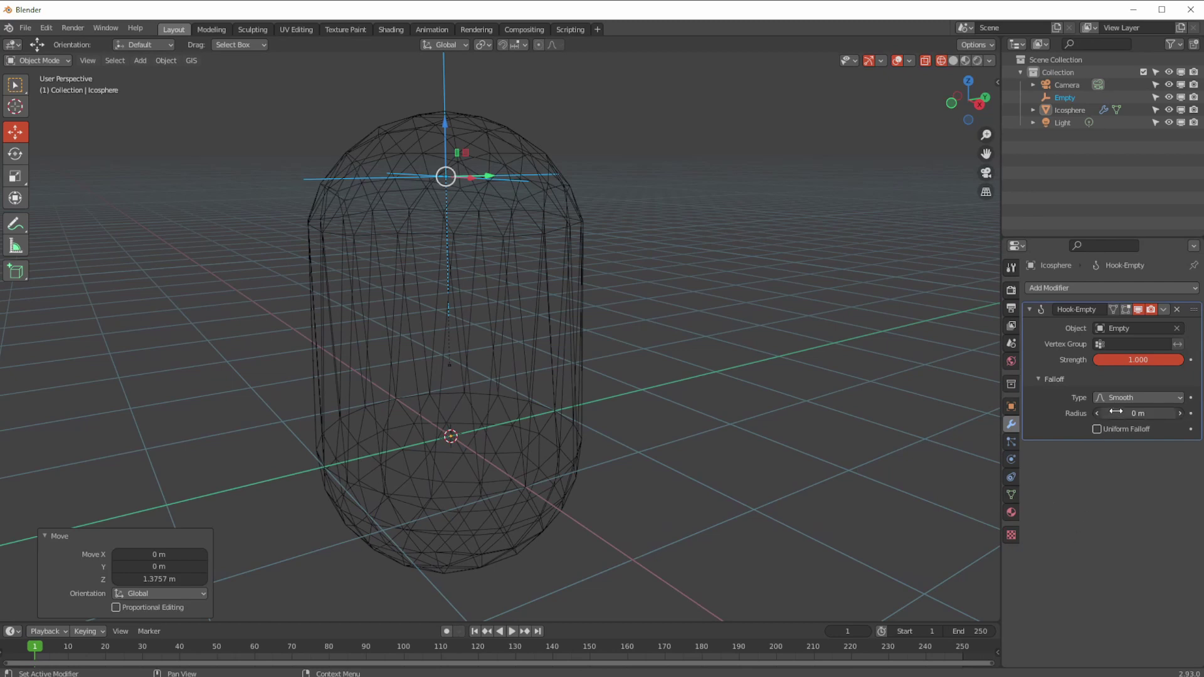
pyautogui.moveTo(1119, 415)
pyautogui.mouseDown()
pyautogui.moveTo(1148, 414)
pyautogui.moveTo(1098, 413)
pyautogui.mouseUp()
pyautogui.click(1096, 414)
pyautogui.click(1096, 414)
pyautogui.click(1096, 413)
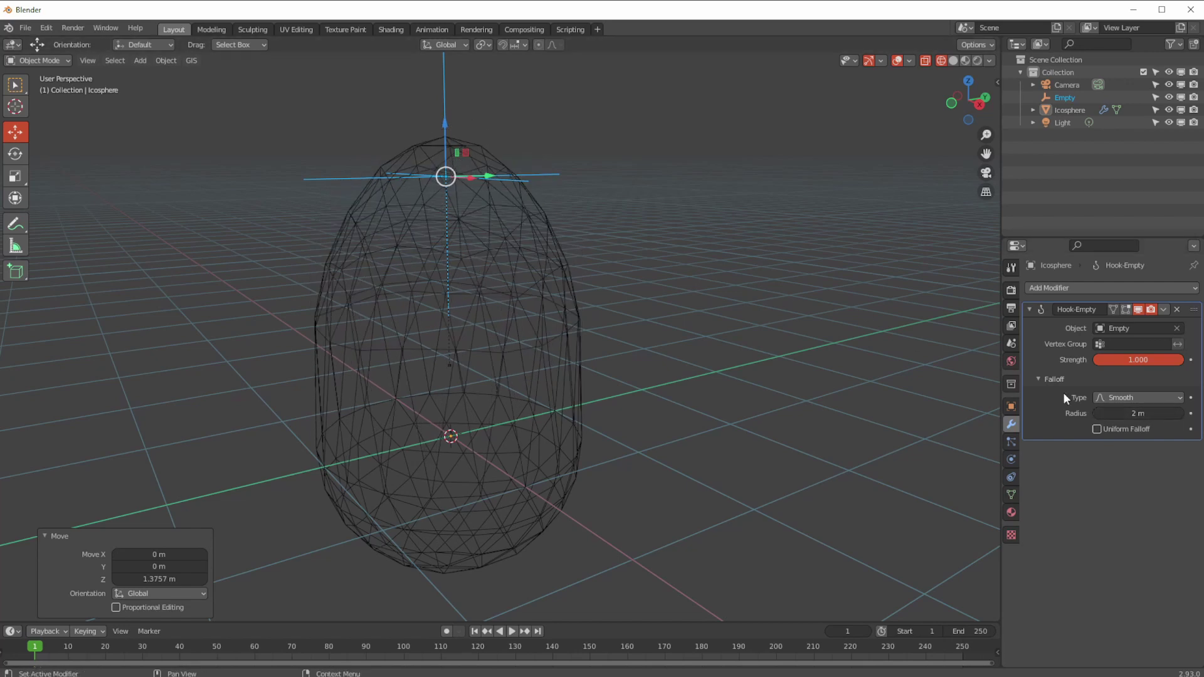
# - Try hook falloff Radius values of 1 m and then 1.1 m
pyautogui.click(1108, 414)
pyautogui.press('BackSpace')
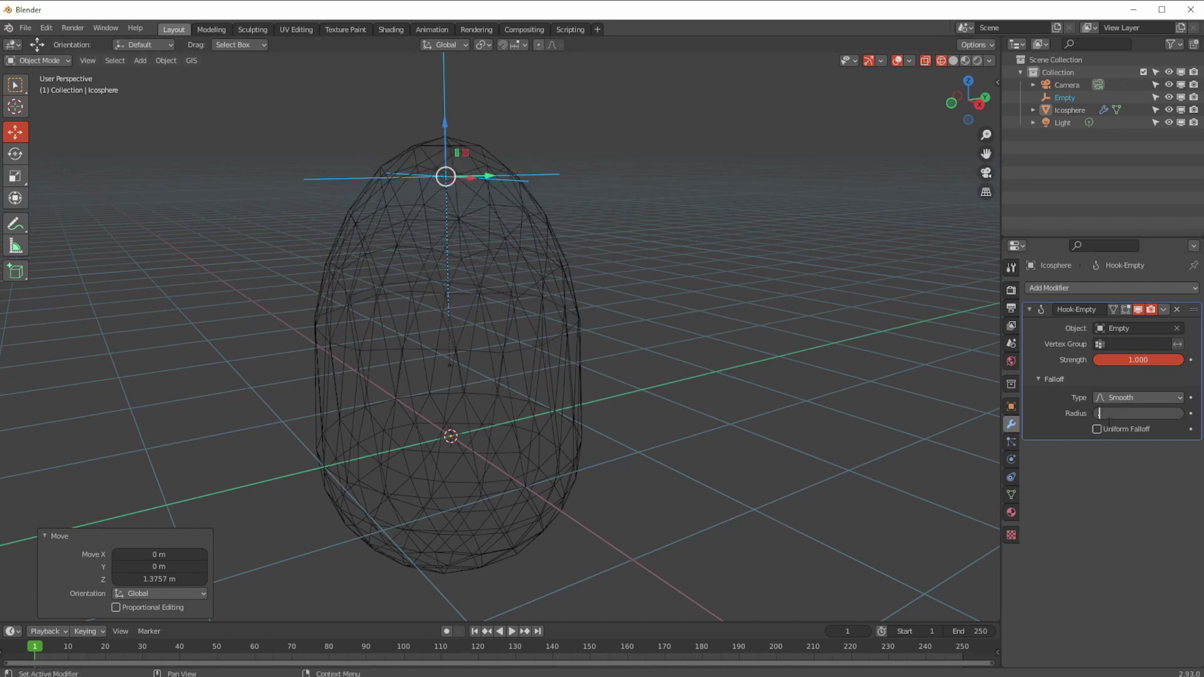
pyautogui.write('1')
pyautogui.press('Return')
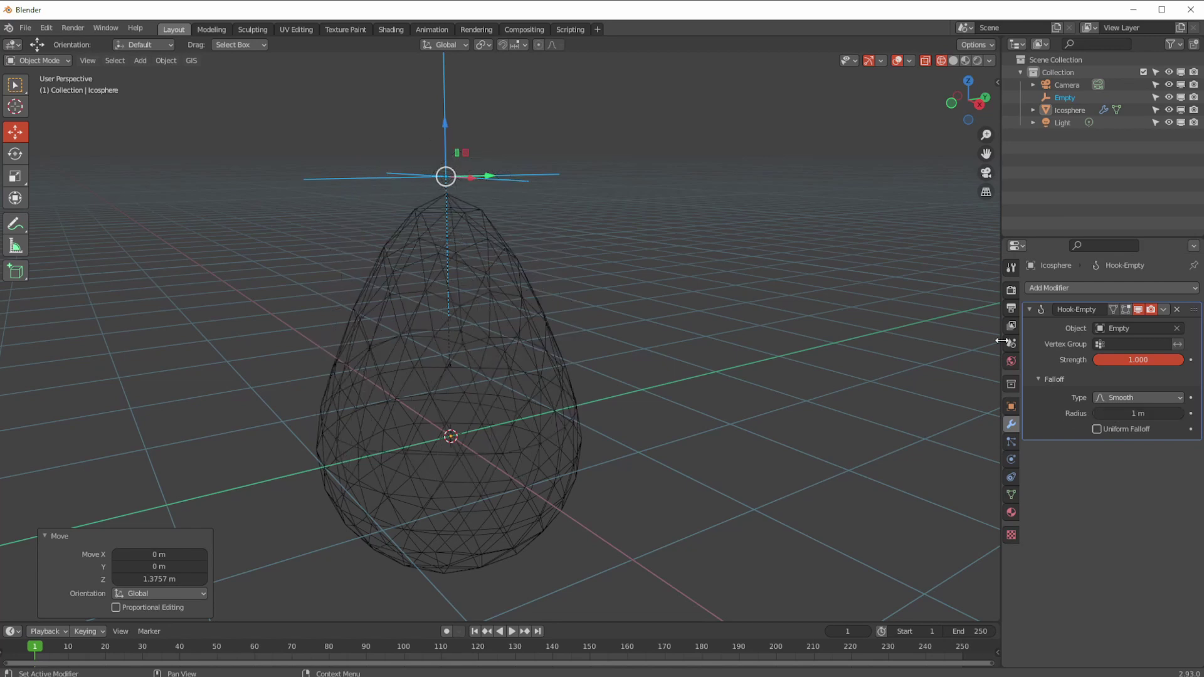
pyautogui.moveTo(365, 290); pyautogui.dragTo(705, 363, button='middle')
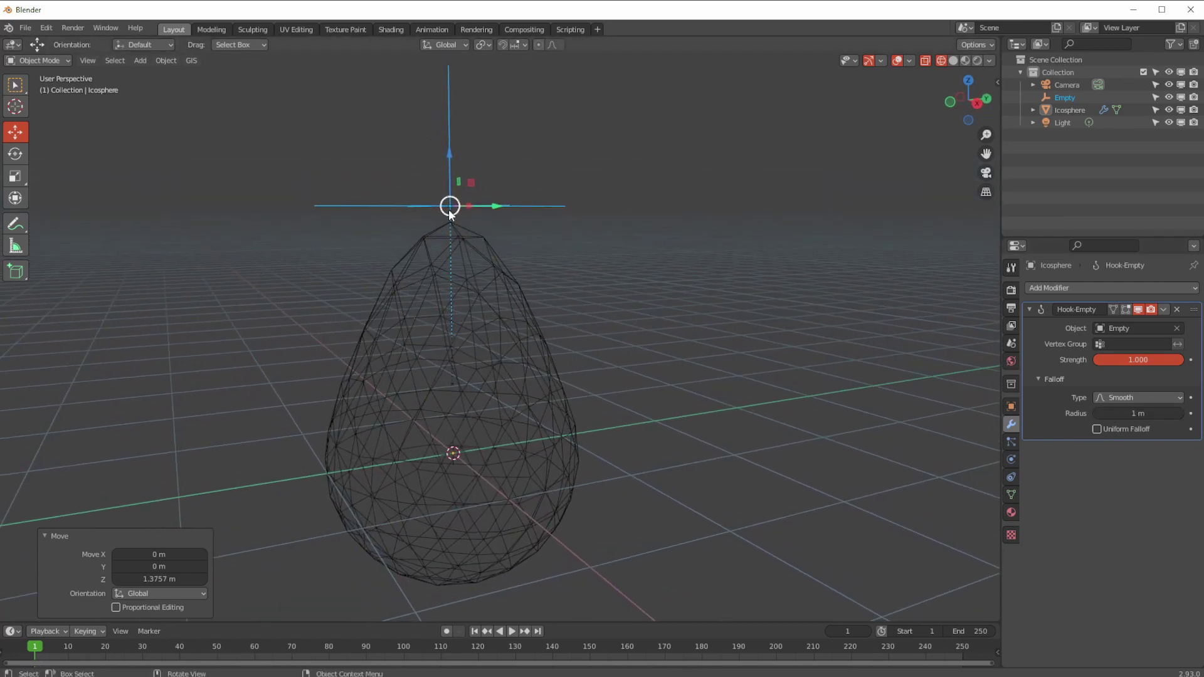
pyautogui.click(1108, 413)
pyautogui.hotkey('ctrl', 'a')
pyautogui.write('1.1')
pyautogui.press('Return')
# - Set the falloff Radius to 1.2 m and lower the empty to about -1.2 m on Z
pyautogui.click(1101, 417)
pyautogui.hotkey('ctrl', 'a')
pyautogui.write('1.2')
pyautogui.press('Return')
pyautogui.click(1118, 414)
pyautogui.write('1.15')
pyautogui.press('Return')
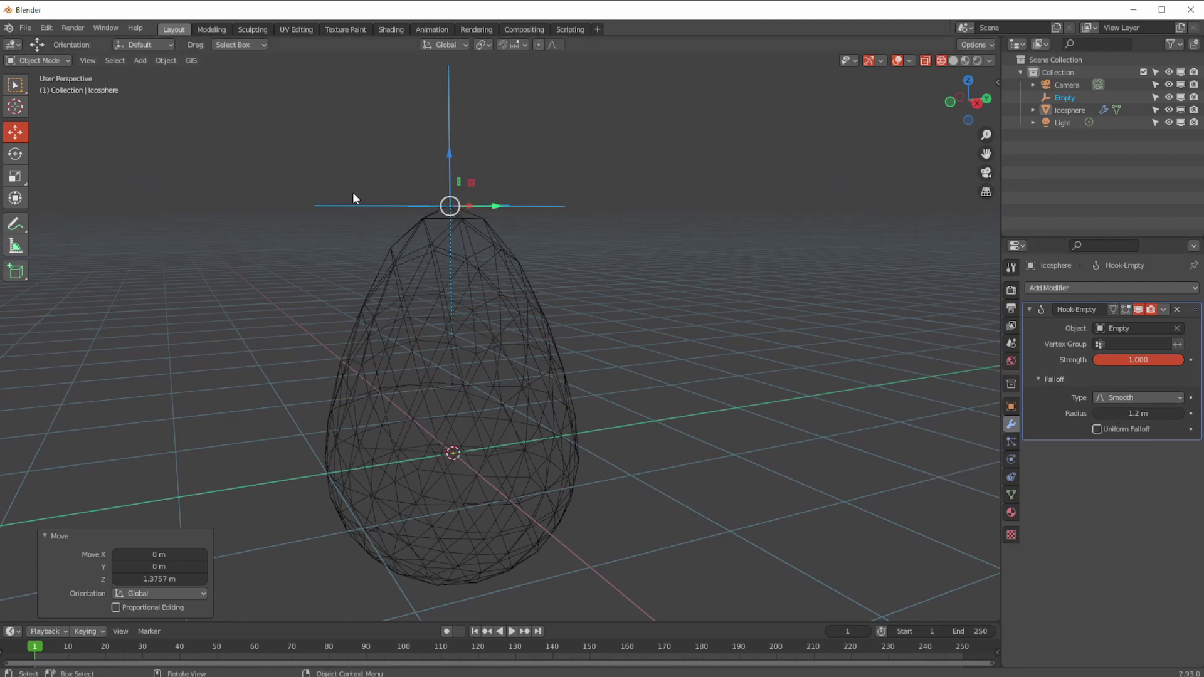
pyautogui.moveTo(462, 121); pyautogui.dragTo(456, 164, button='middle')
pyautogui.moveTo(457, 162); pyautogui.dragTo(433, 379)
pyautogui.scroll(4, 503, 280)
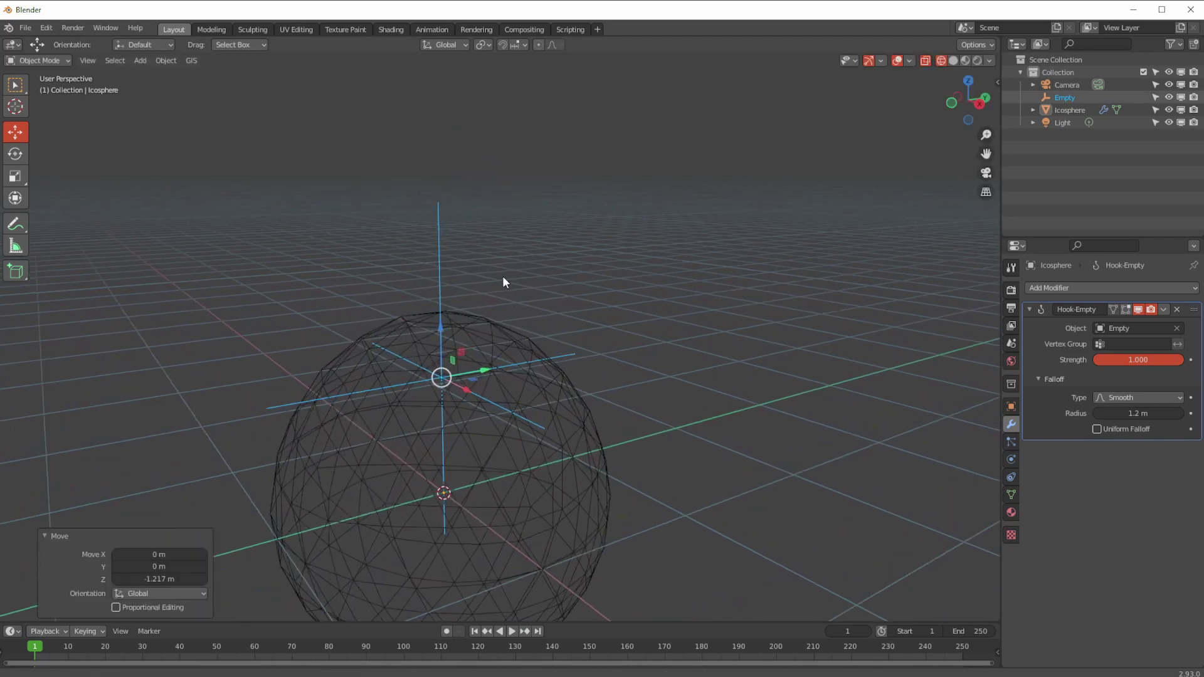
# - Switch to Solid shading and raise the empty to stretch the sphere into an egg
pyautogui.keyDown('shift'); pyautogui.moveTo(451, 358); pyautogui.dragTo(520, 254, button='middle'); pyautogui.keyUp('shift')
pyautogui.scroll(-3, 508, 295)
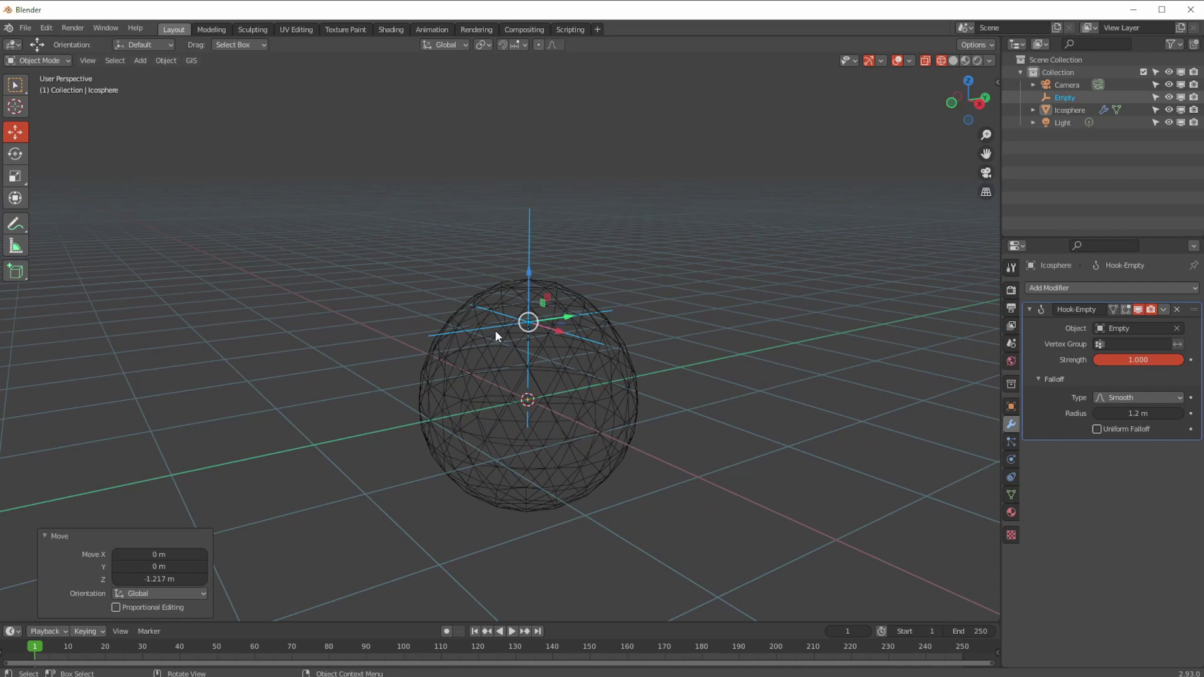
pyautogui.press('z')
pyautogui.click(477, 271)
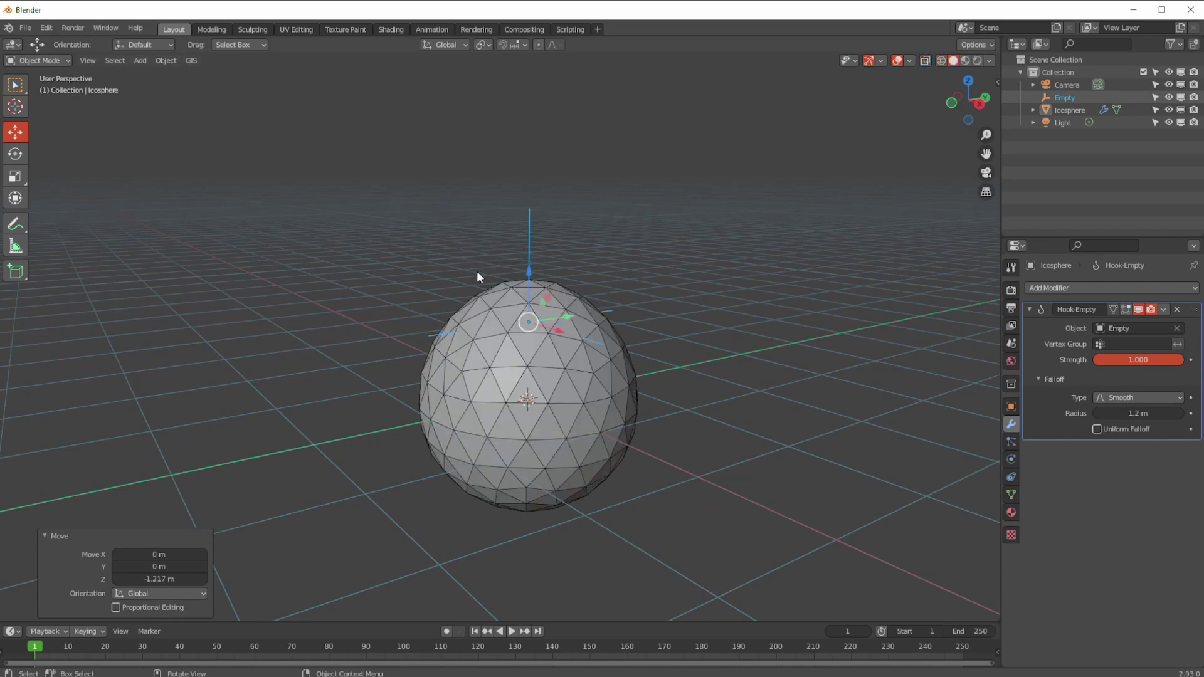
pyautogui.moveTo(531, 276); pyautogui.dragTo(531, 120)
# - Test the Sphere, Root and Inverse Square falloff types while nudging the empty on Z
pyautogui.click(1113, 397)
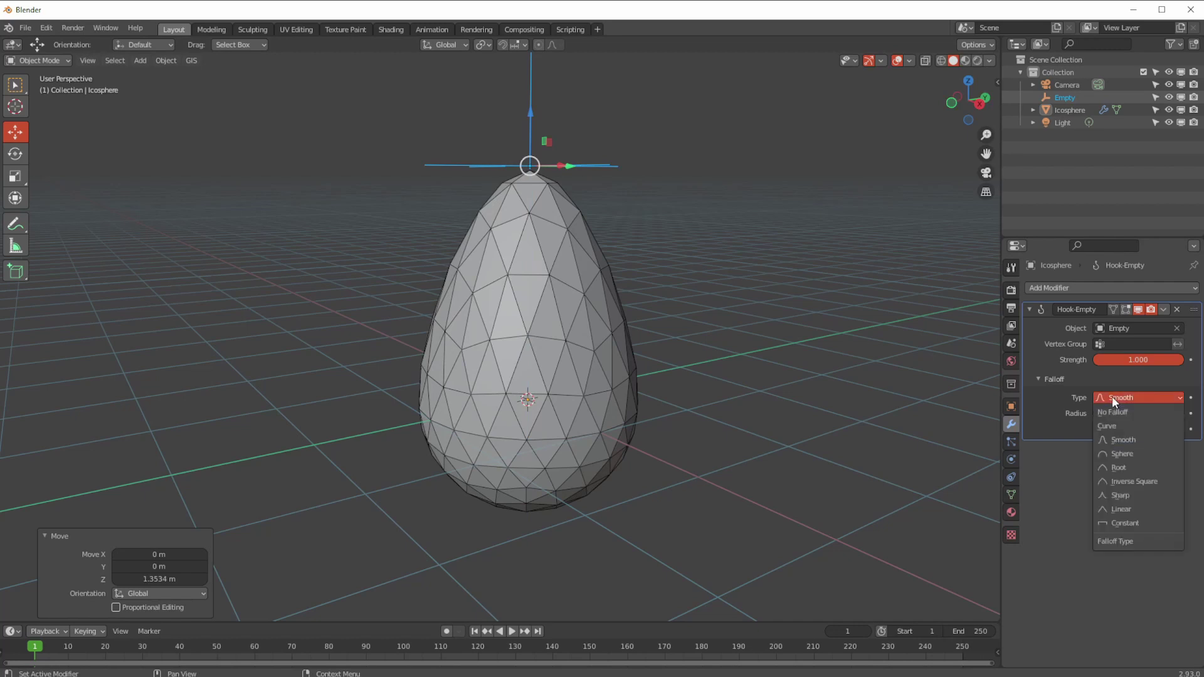
pyautogui.click(1109, 453)
pyautogui.moveTo(532, 117)
pyautogui.mouseDown()
pyautogui.moveTo(531, 251)
pyautogui.moveTo(535, 106)
pyautogui.mouseUp()
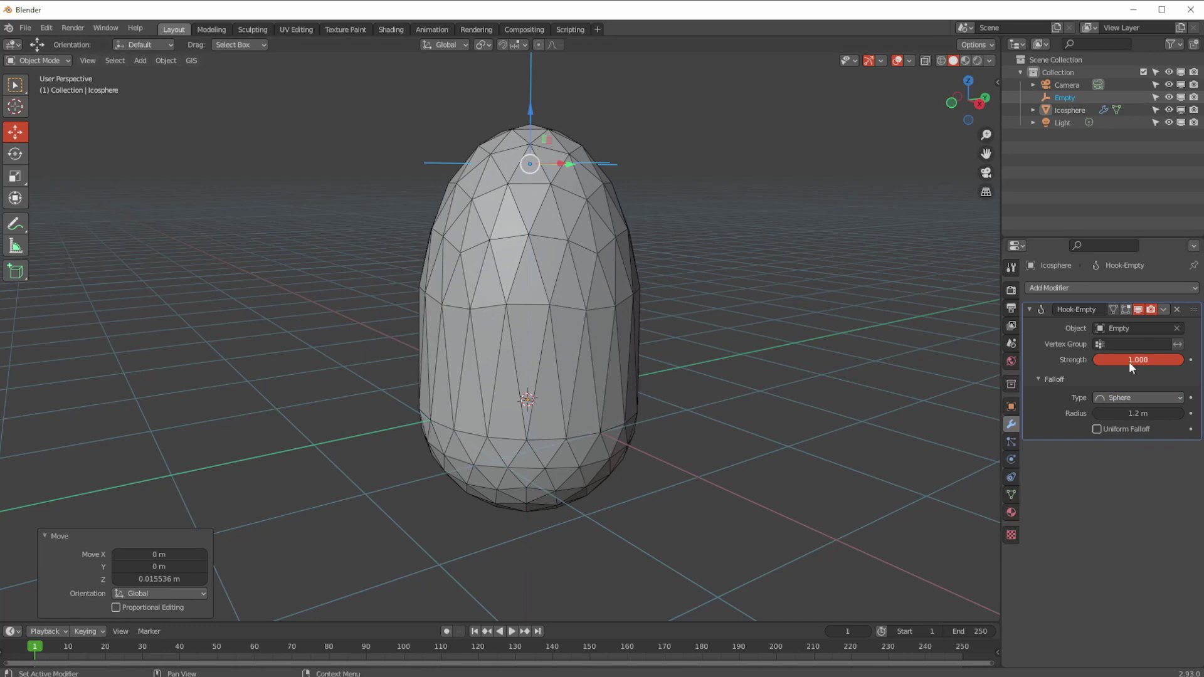
pyautogui.click(1112, 398)
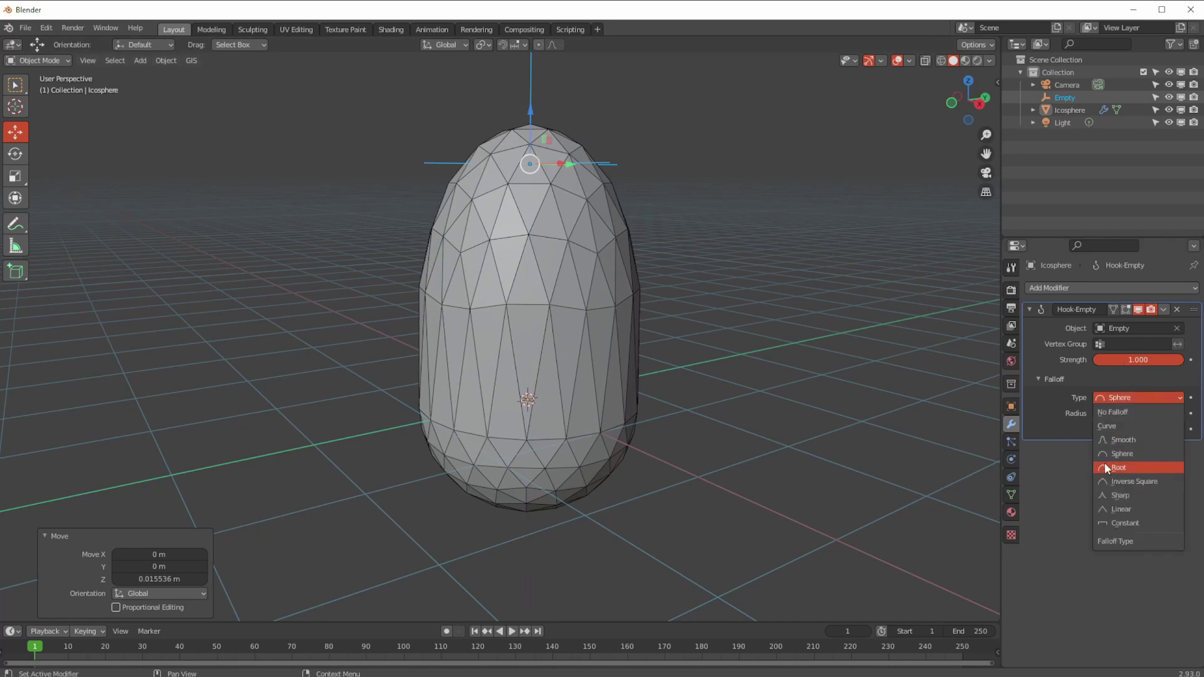
pyautogui.click(1106, 467)
pyautogui.click(1104, 398)
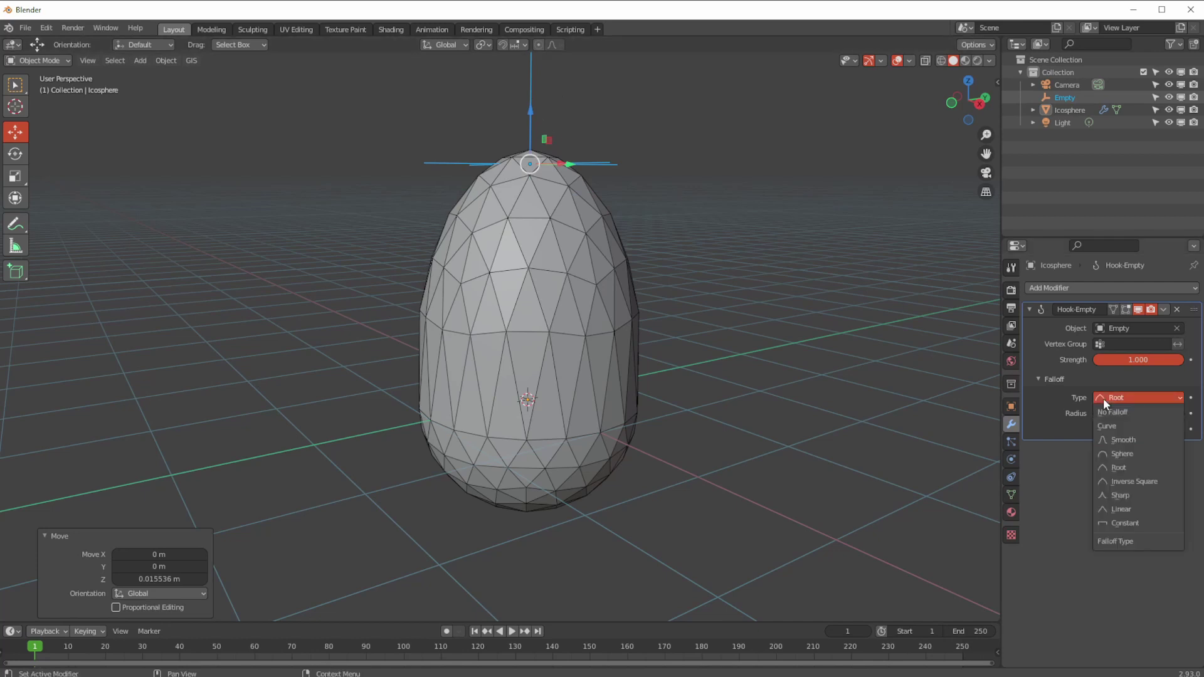
pyautogui.click(1116, 484)
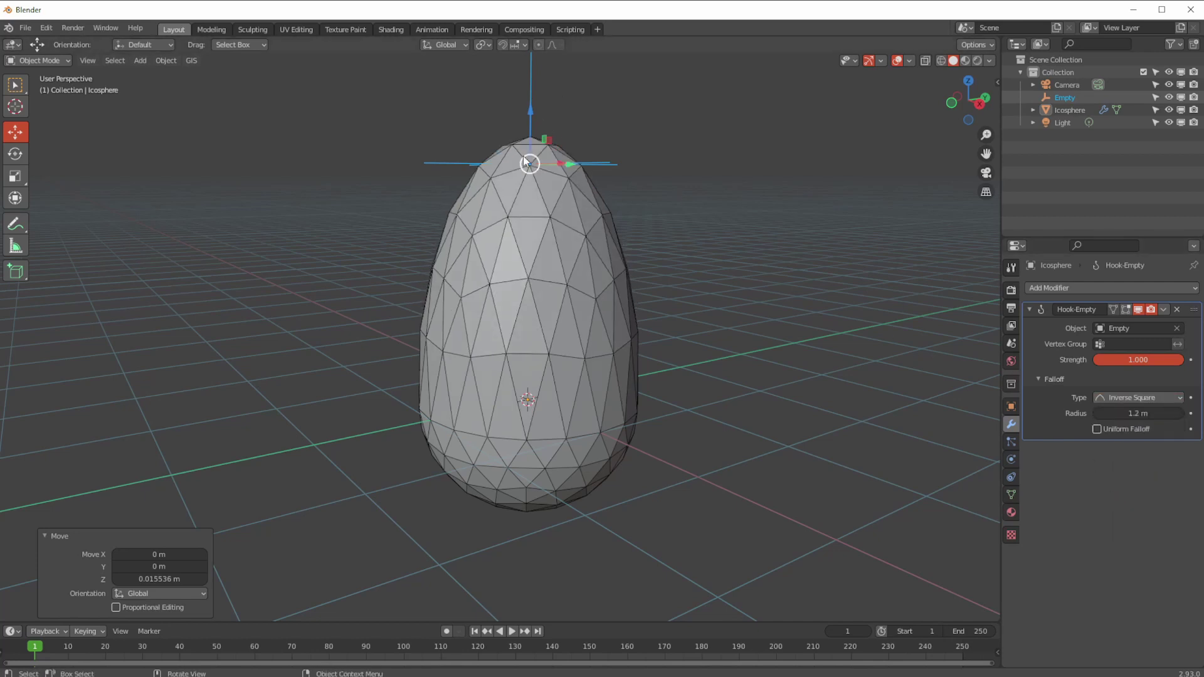
pyautogui.moveTo(531, 115)
pyautogui.mouseDown()
pyautogui.moveTo(530, 244)
pyautogui.moveTo(538, 132)
pyautogui.mouseUp()
# - Set falloff to Sharp and lower the empty, denting the sphere into a bowl
pyautogui.click(1117, 400)
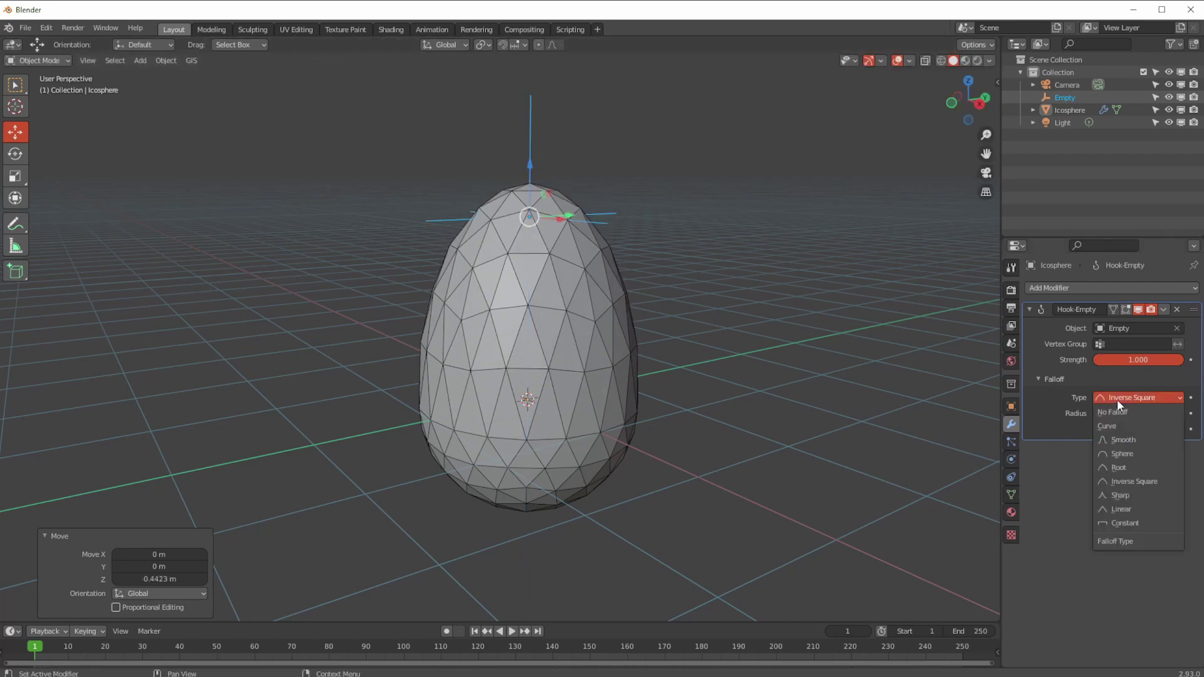
pyautogui.click(1116, 502)
pyautogui.moveTo(530, 178); pyautogui.dragTo(554, 343)
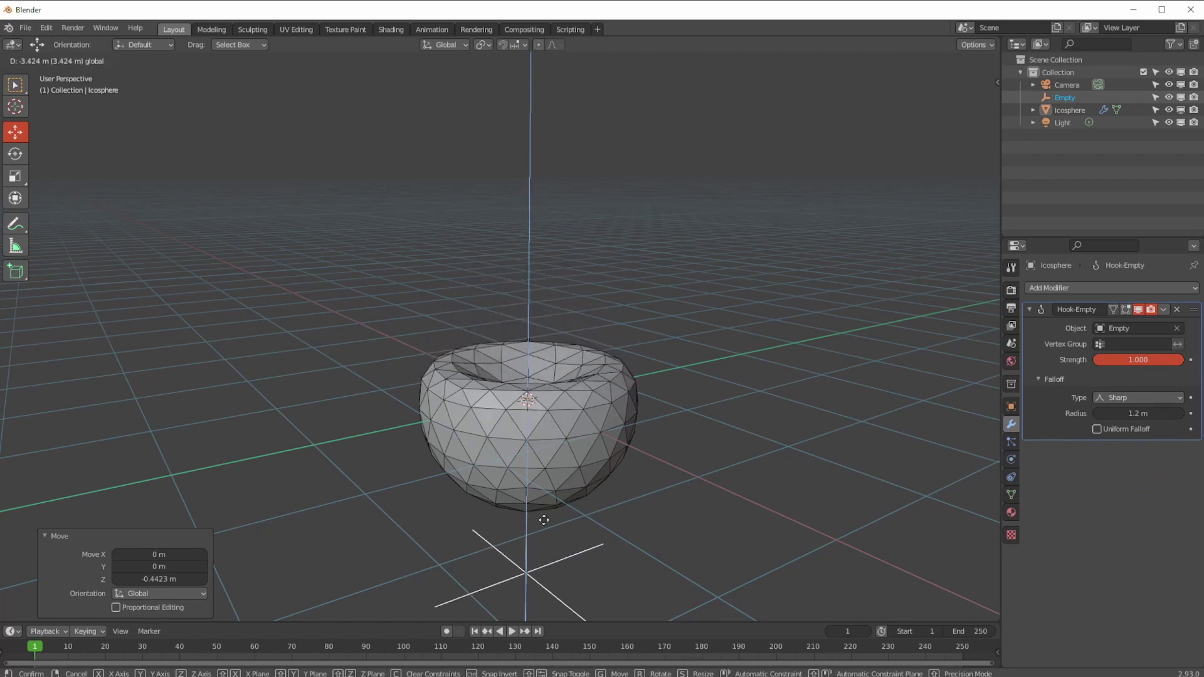
pyautogui.click(534, 564)
pyautogui.moveTo(533, 564); pyautogui.dragTo(442, 419, button='middle')
pyautogui.moveTo(528, 484); pyautogui.dragTo(508, 404)
pyautogui.hotkey('ctrl', 'z')
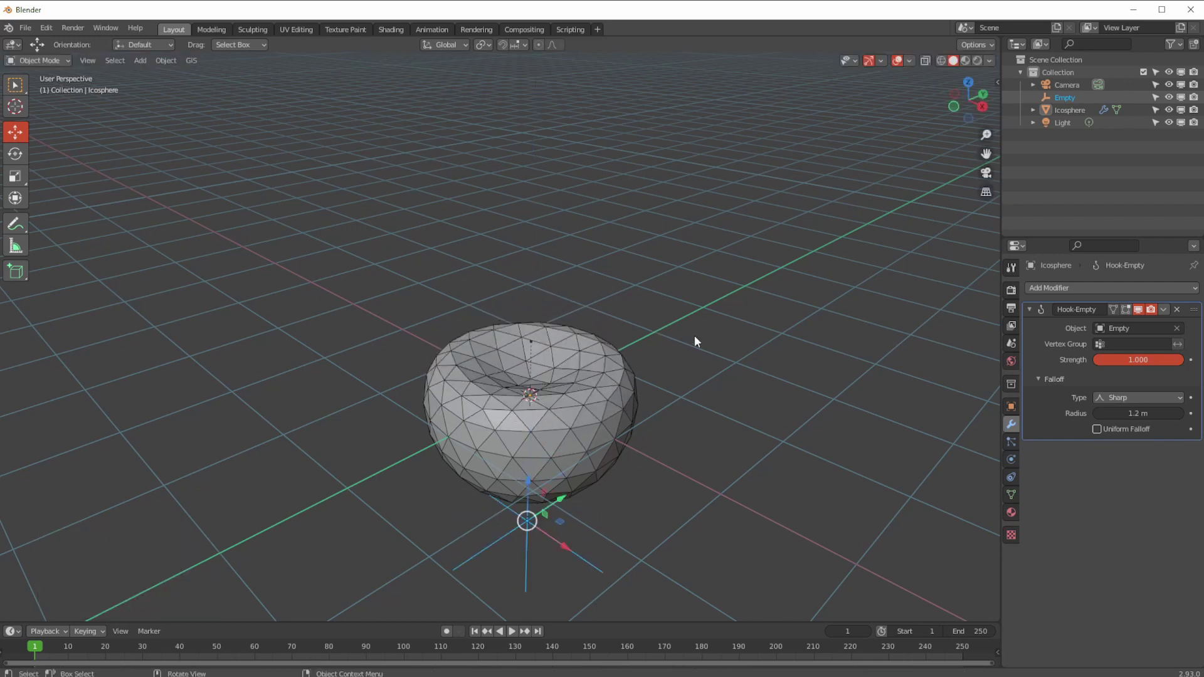
# - Set falloff to Linear and raise the empty to stretch the sphere into an egg
pyautogui.click(1101, 397)
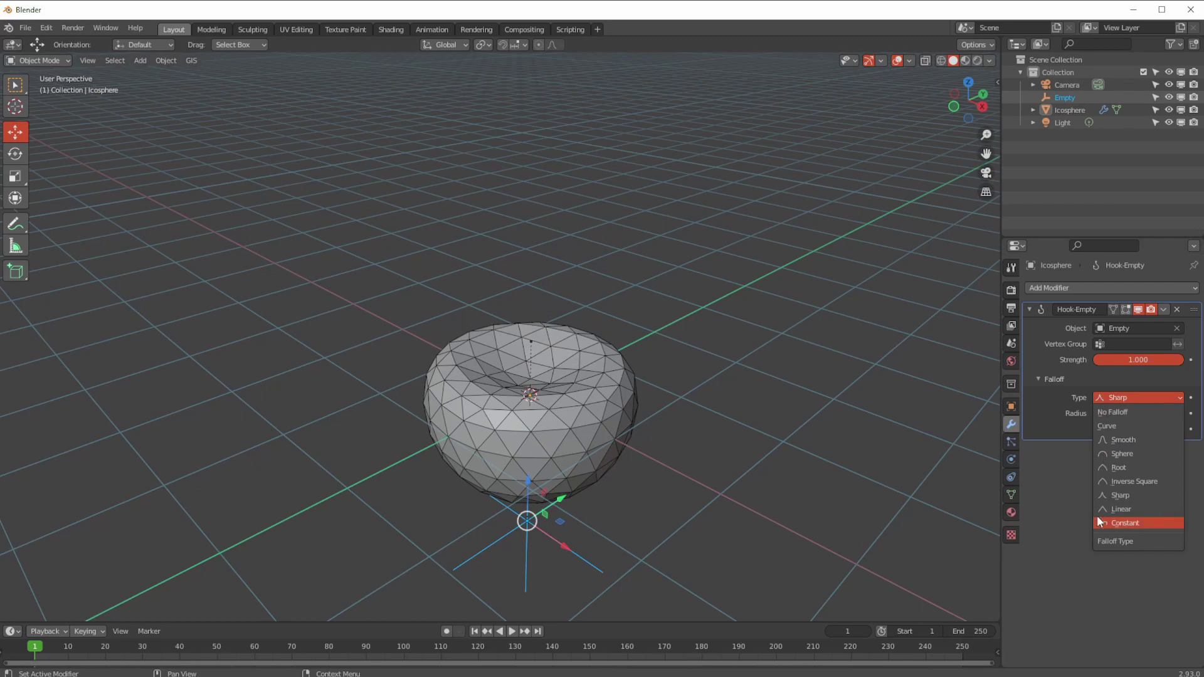
pyautogui.click(1129, 522)
pyautogui.moveTo(528, 480); pyautogui.dragTo(457, 337)
pyautogui.moveTo(457, 336); pyautogui.dragTo(494, 288, button='middle')
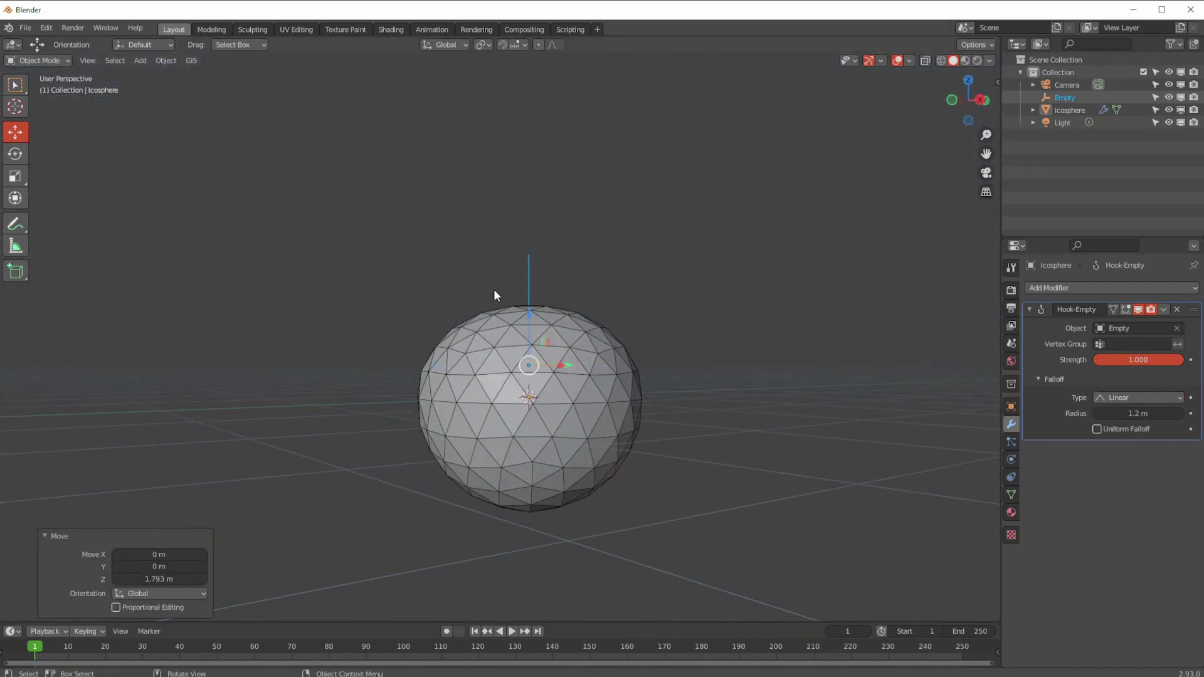
pyautogui.moveTo(532, 314); pyautogui.dragTo(532, 156)
# - Try Constant falloff with the empty lowered, then set the falloff type to No Falloff
pyautogui.click(1133, 398)
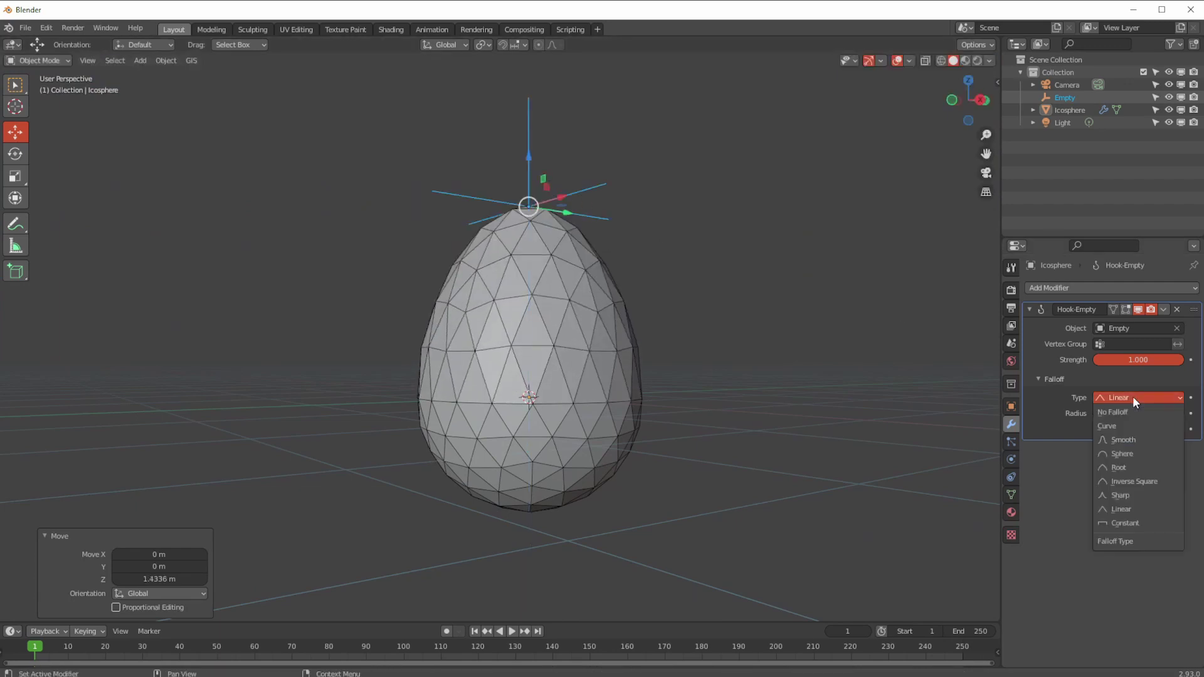
pyautogui.click(1123, 523)
pyautogui.press('g')
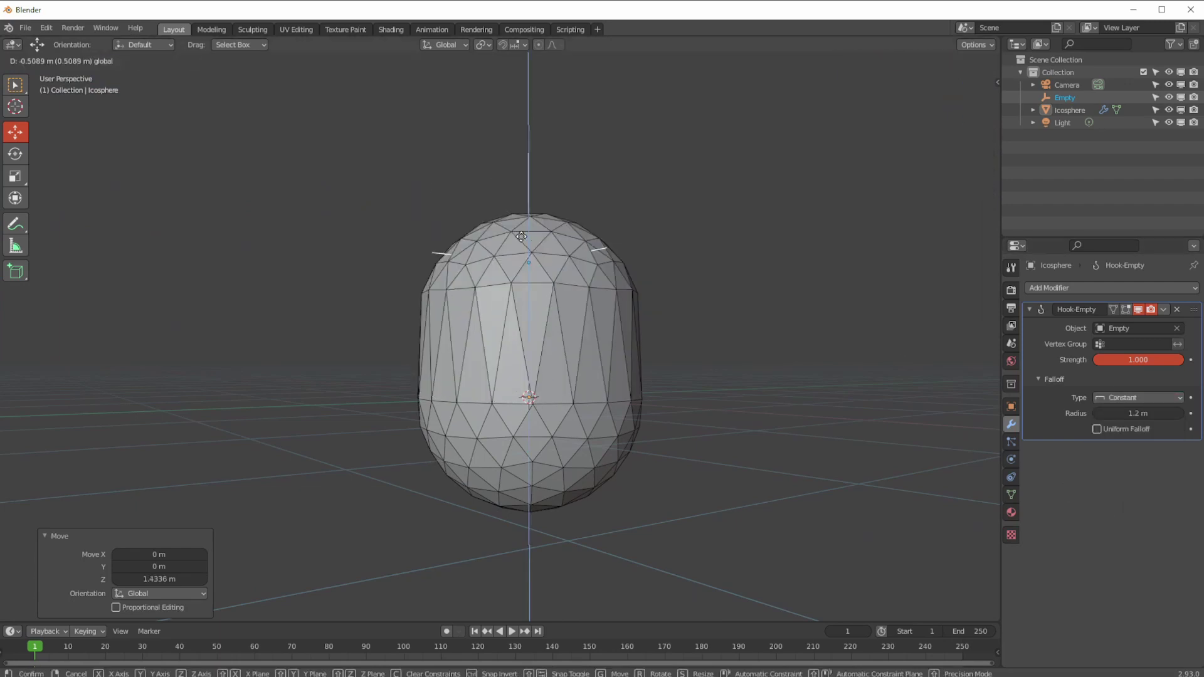
pyautogui.click(431, 304)
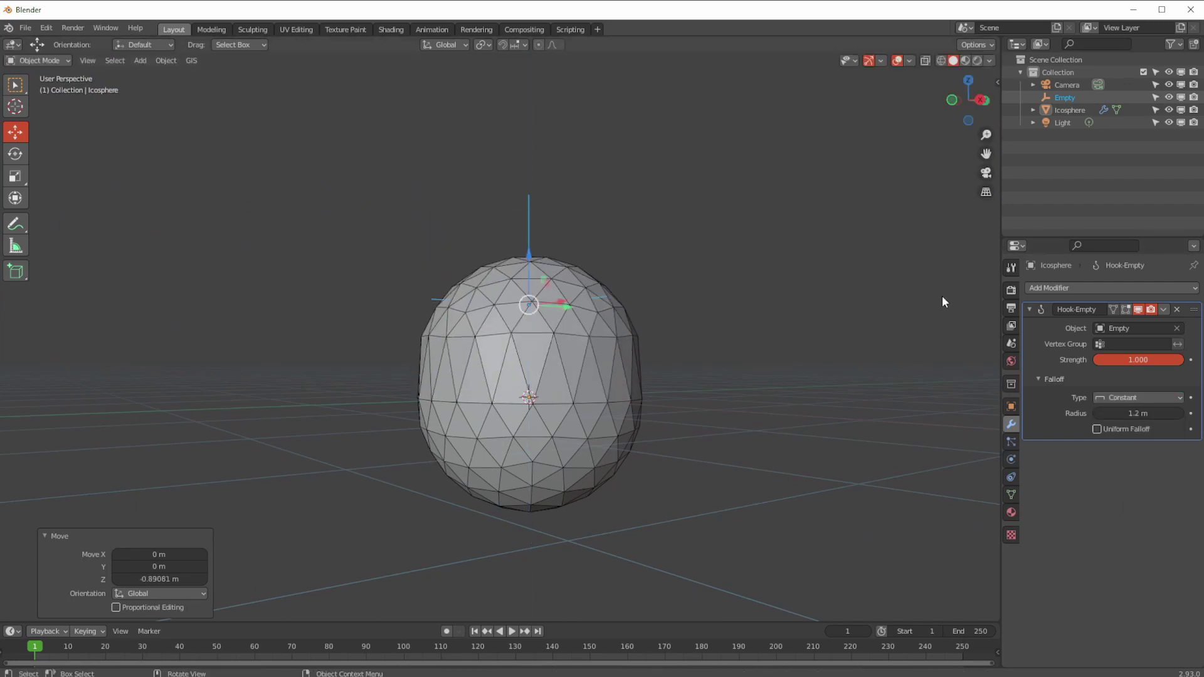
pyautogui.click(1107, 399)
pyautogui.click(1106, 413)
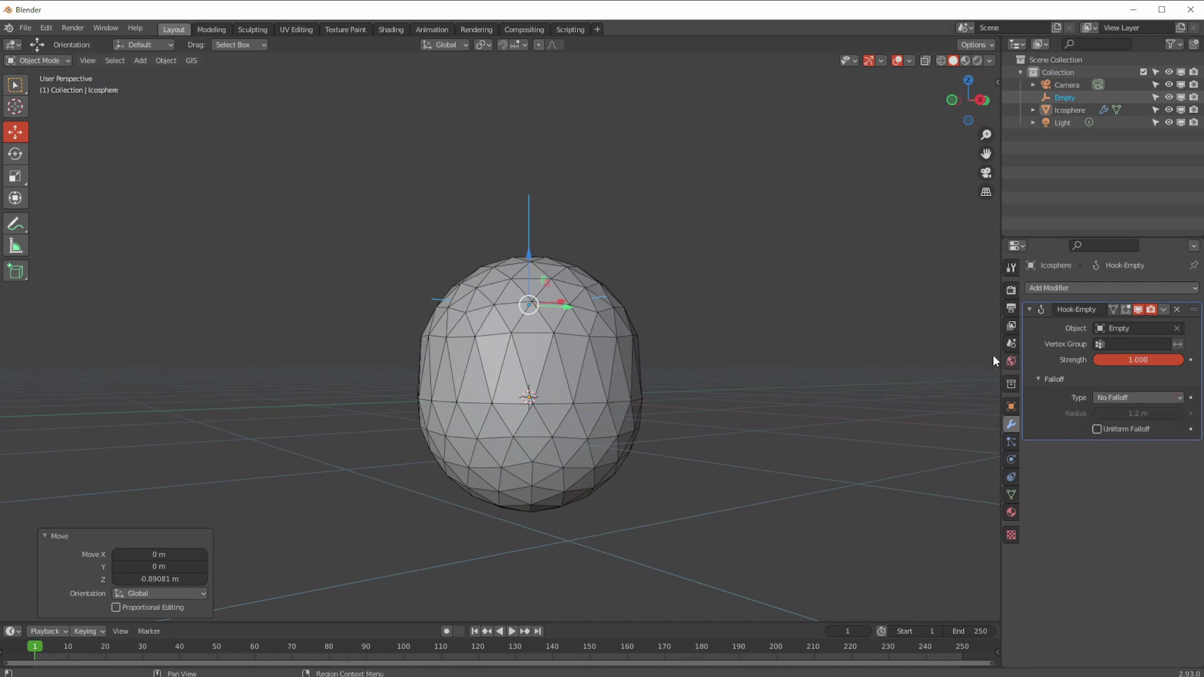
# - Raise the empty to stretch the icosphere into a capsule
pyautogui.moveTo(536, 266)
pyautogui.mouseDown(button='middle')
pyautogui.moveTo(538, 301)
pyautogui.moveTo(539, 289)
pyautogui.moveTo(478, 393)
pyautogui.moveTo(521, 282)
pyautogui.moveTo(447, 235)
pyautogui.mouseUp(button='middle')
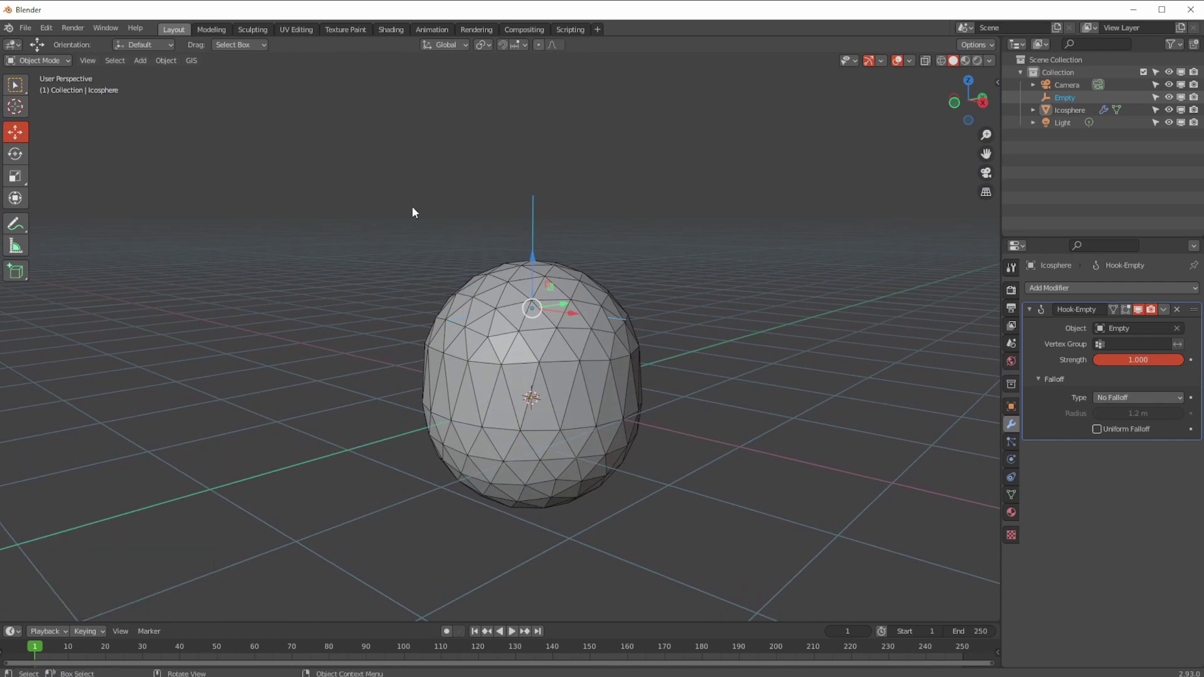
pyautogui.moveTo(533, 253); pyautogui.dragTo(520, 139)
pyautogui.moveTo(523, 262); pyautogui.dragTo(507, 301, button='middle')
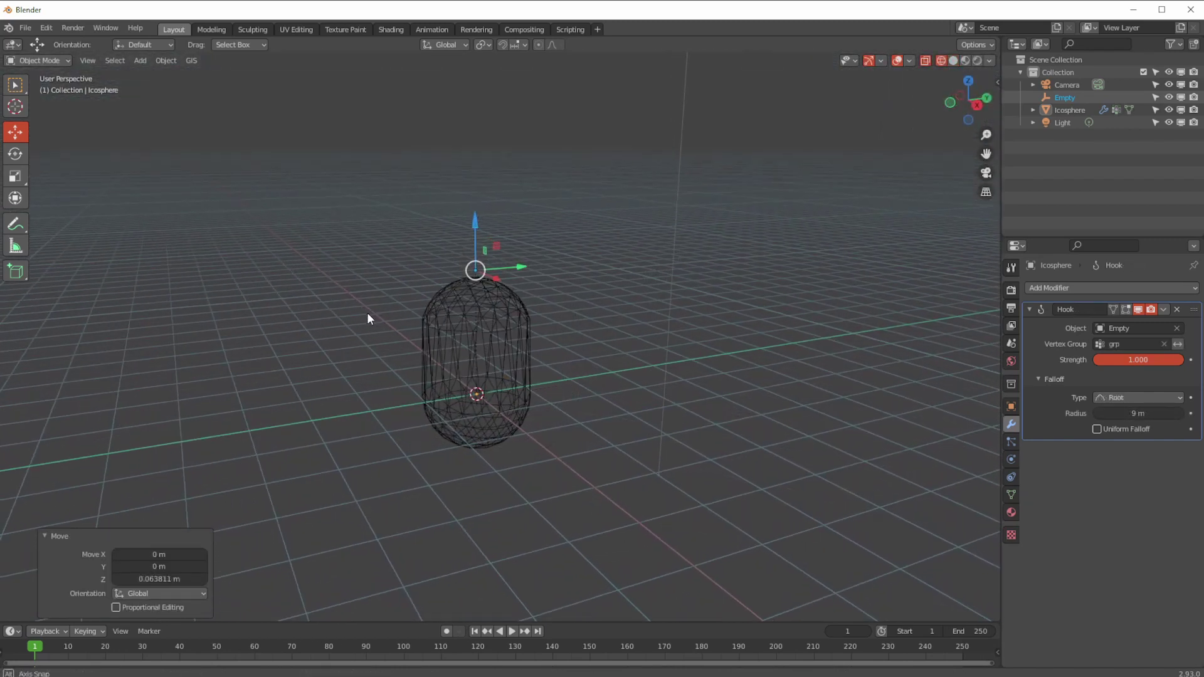
pyautogui.moveTo(367, 313); pyautogui.dragTo(525, 178, button='middle')
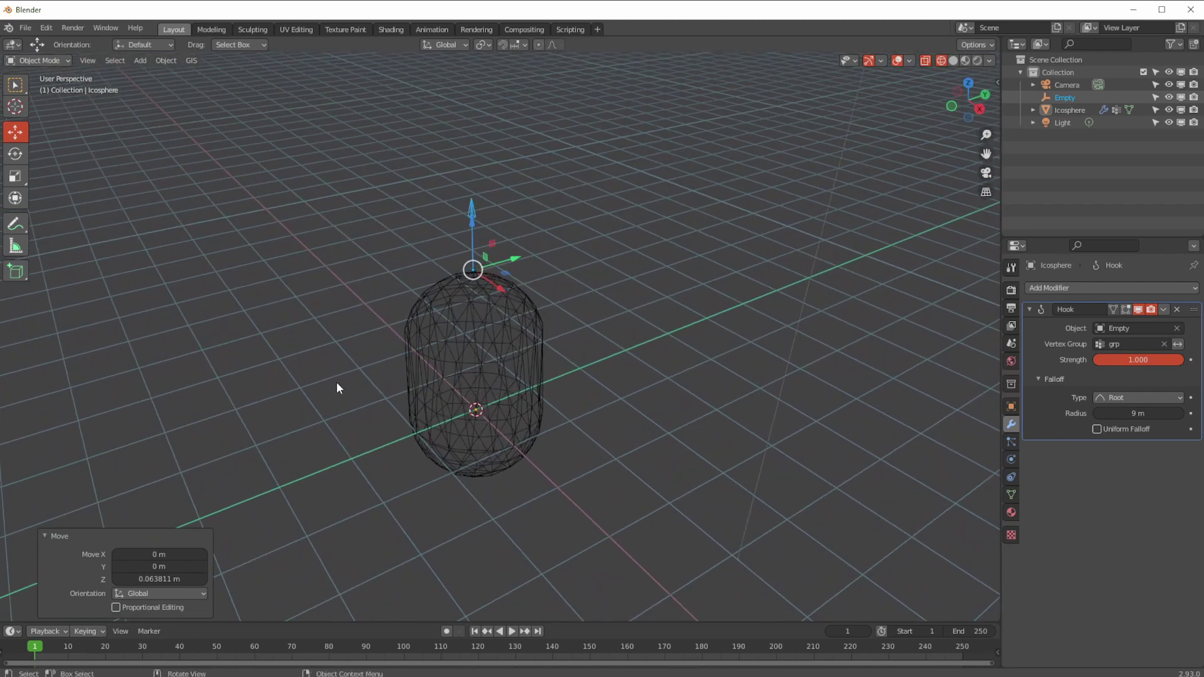
# - Box-select the icosphere together with its empty and delete both
pyautogui.click(472, 382)
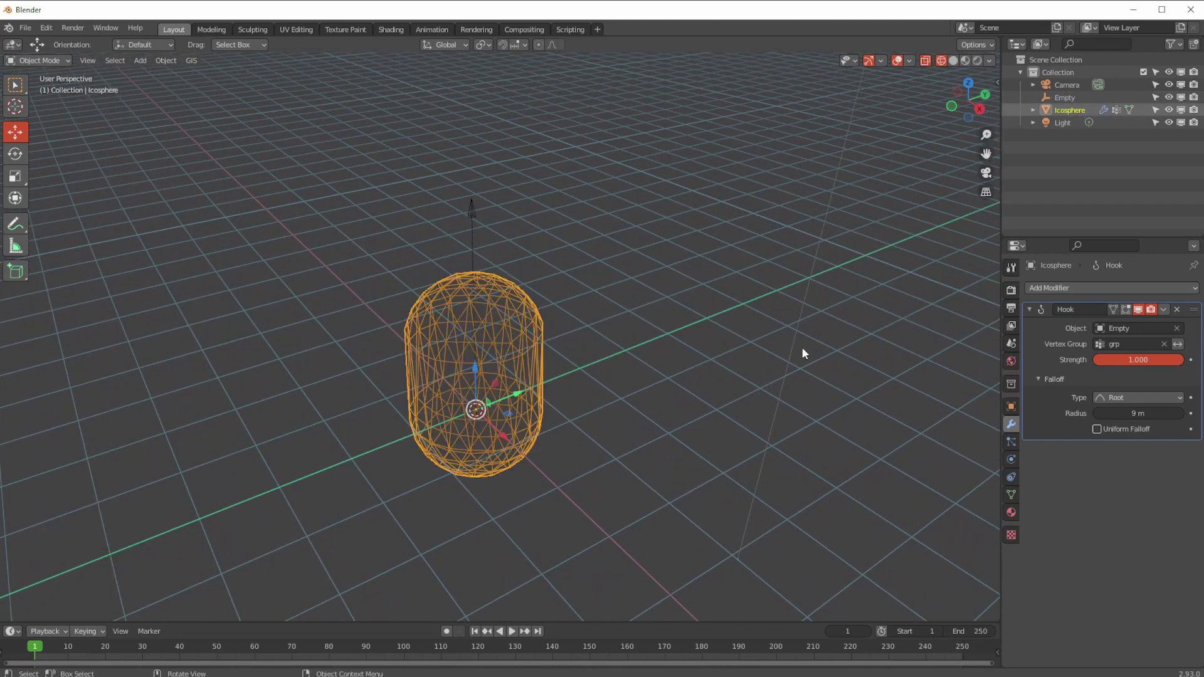
pyautogui.moveTo(325, 156); pyautogui.dragTo(664, 534)
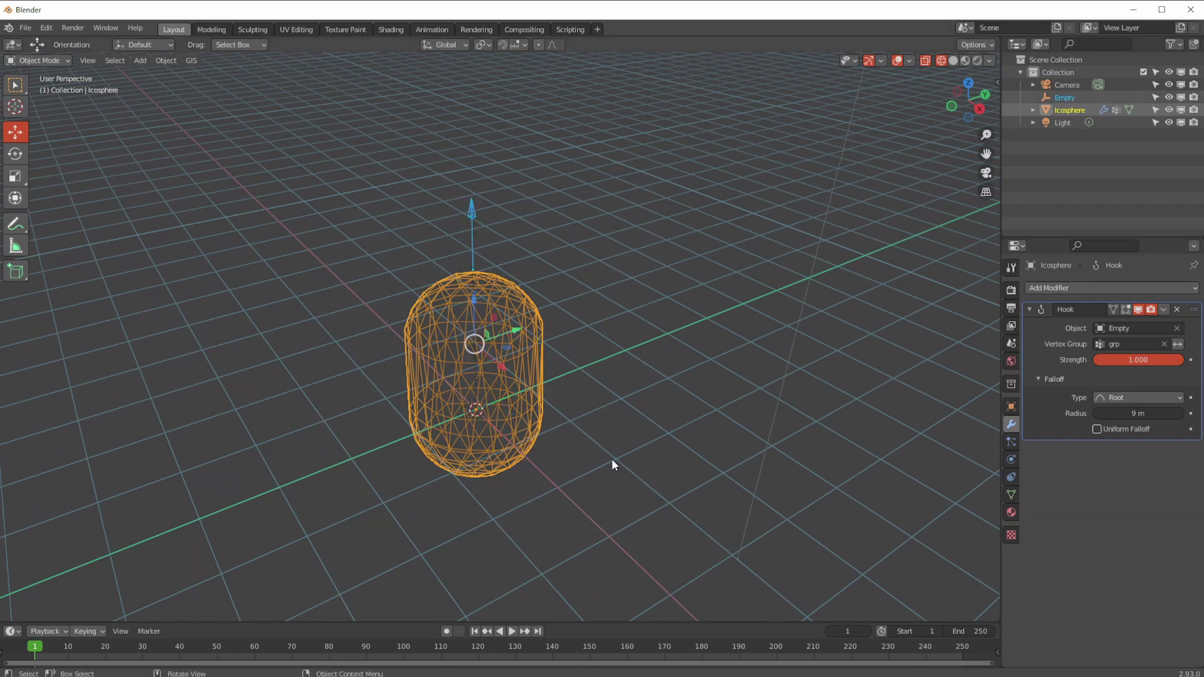
pyautogui.press('Delete')
pyautogui.moveTo(476, 306); pyautogui.dragTo(465, 311, button='middle')
# - Add a Bezier curve at the origin and zoom in on it
pyautogui.click(139, 61)
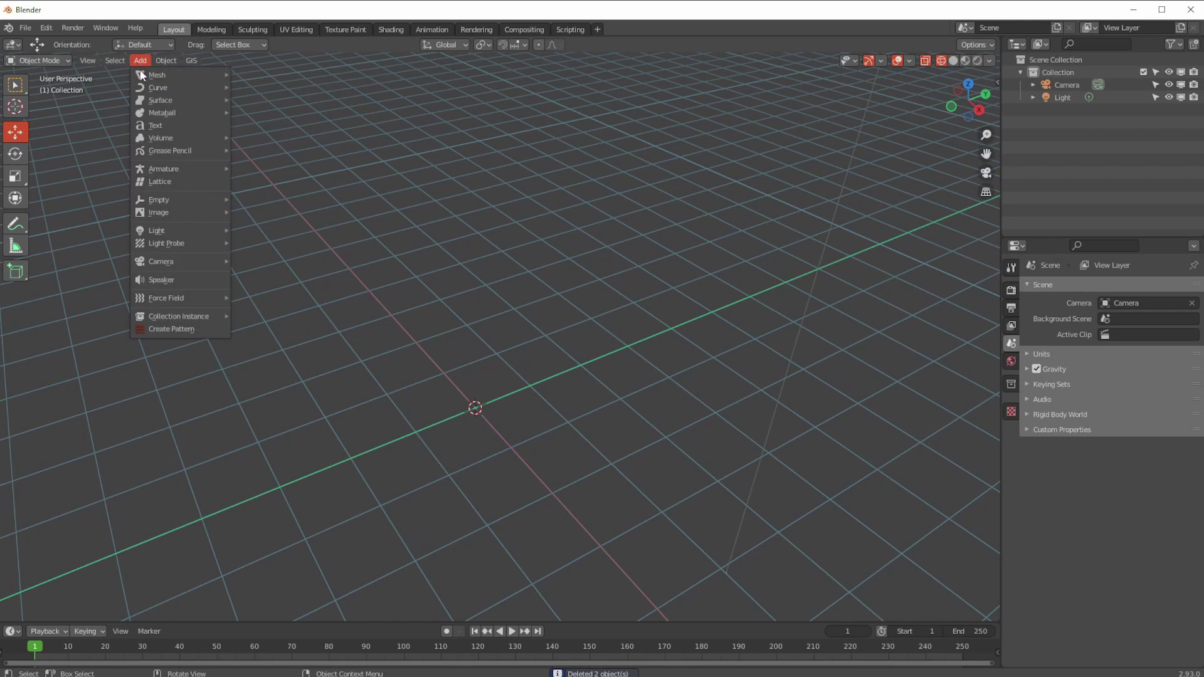
pyautogui.moveTo(146, 86)
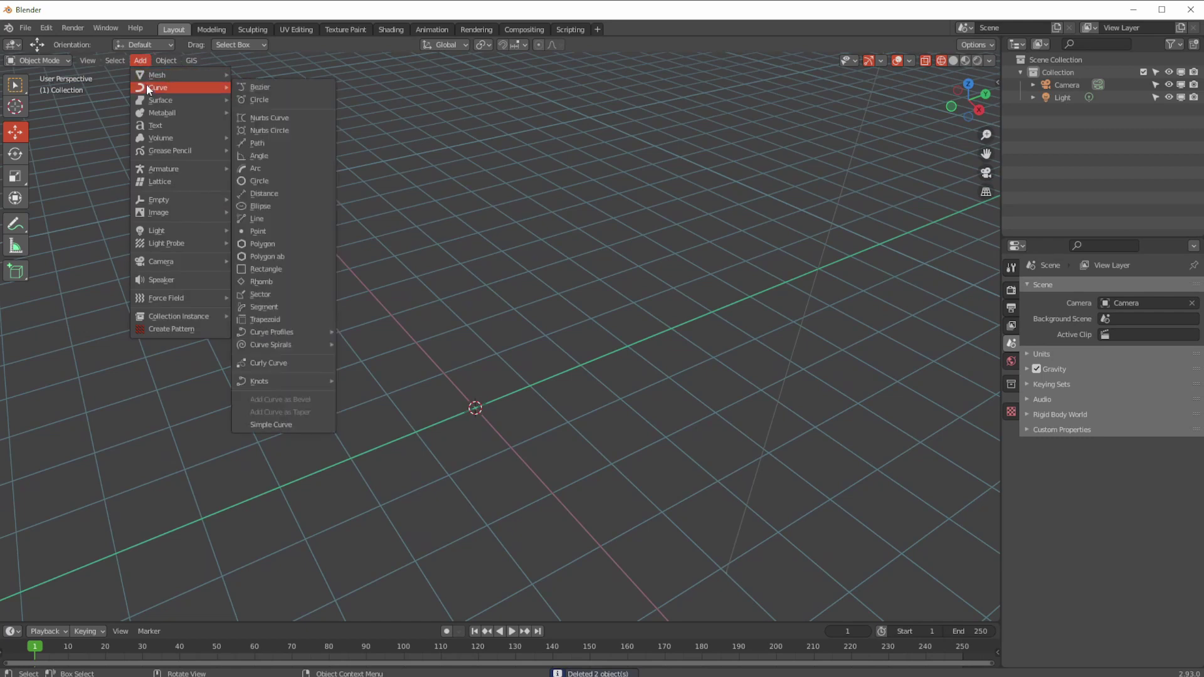
pyautogui.click(257, 88)
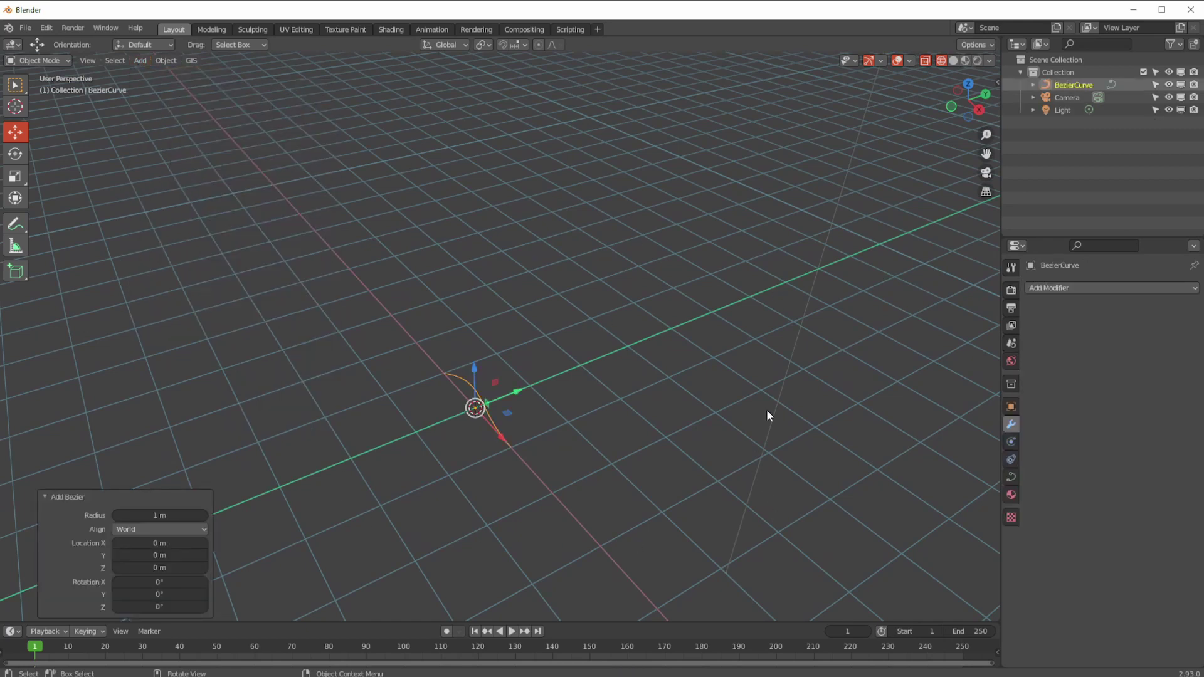
pyautogui.scroll(2, 545, 403)
pyautogui.keyDown('shift'); pyautogui.moveTo(494, 409); pyautogui.dragTo(479, 349, button='middle'); pyautogui.keyUp('shift')
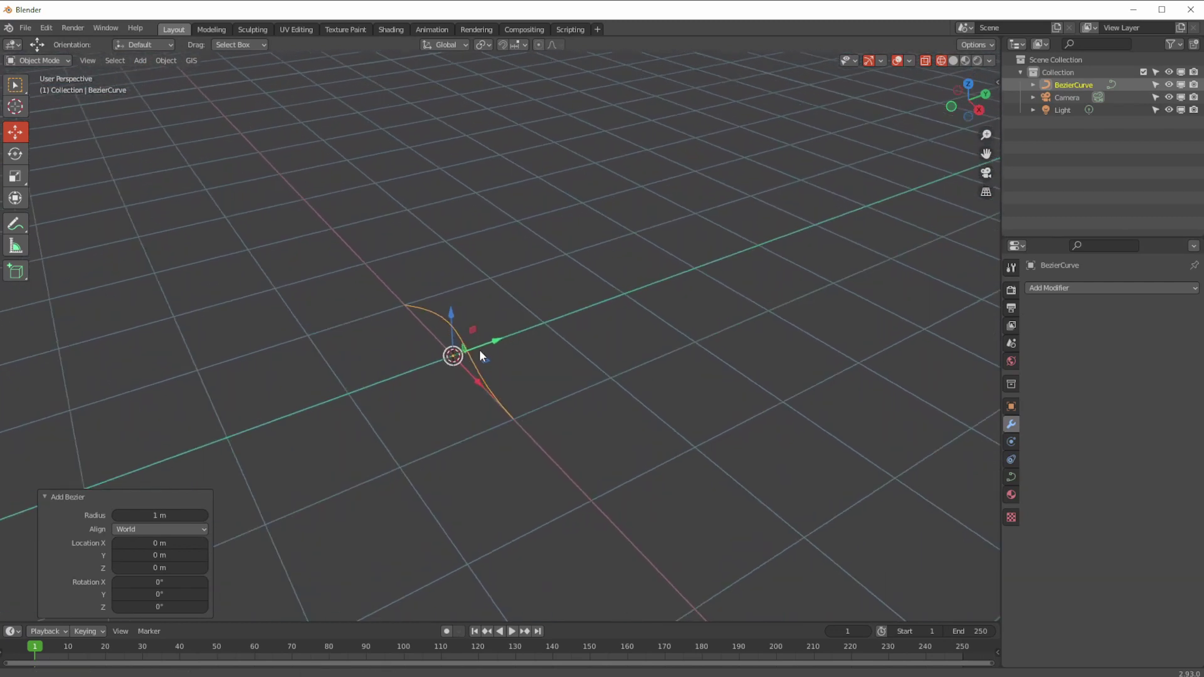
# - Open the curve's context and Add Modifier menus, then switch the curve into Edit Mode
pyautogui.rightClick(413, 306)
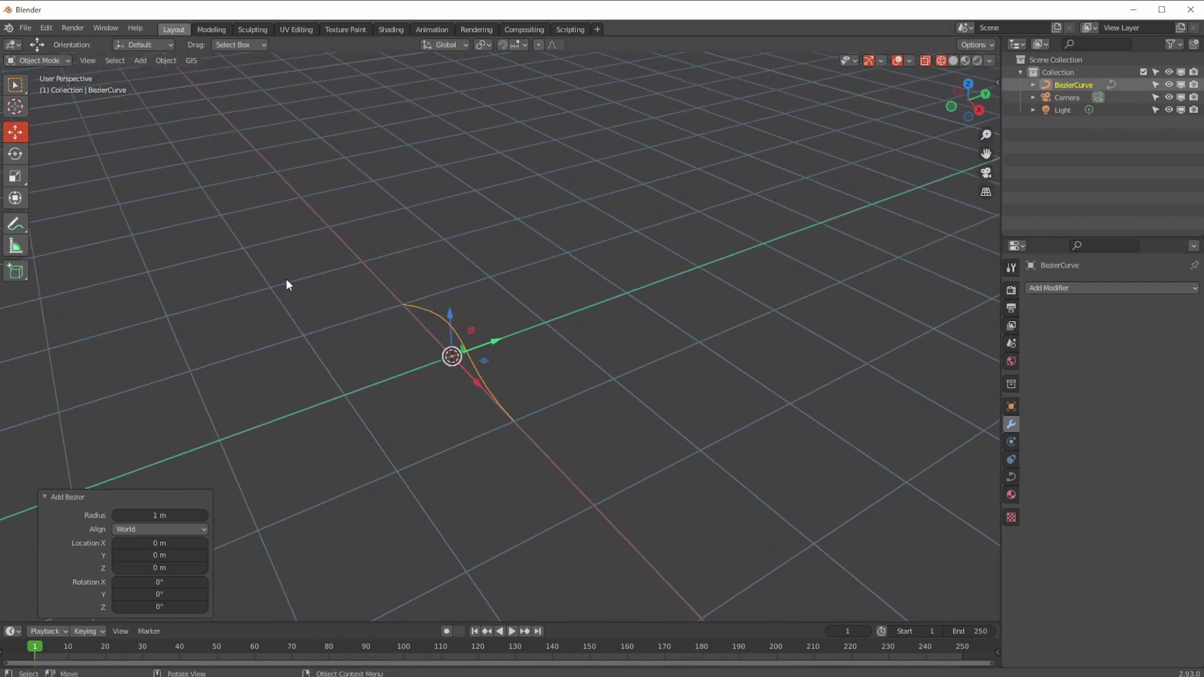
pyautogui.click(1035, 288)
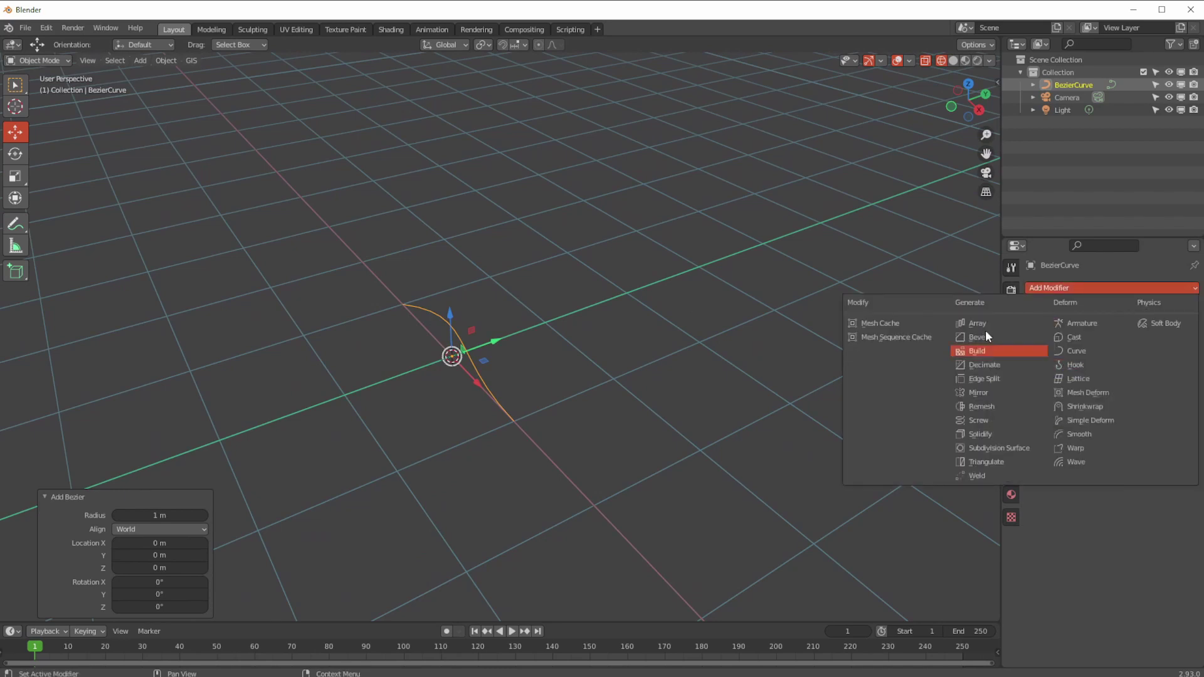
pyautogui.click(38, 88)
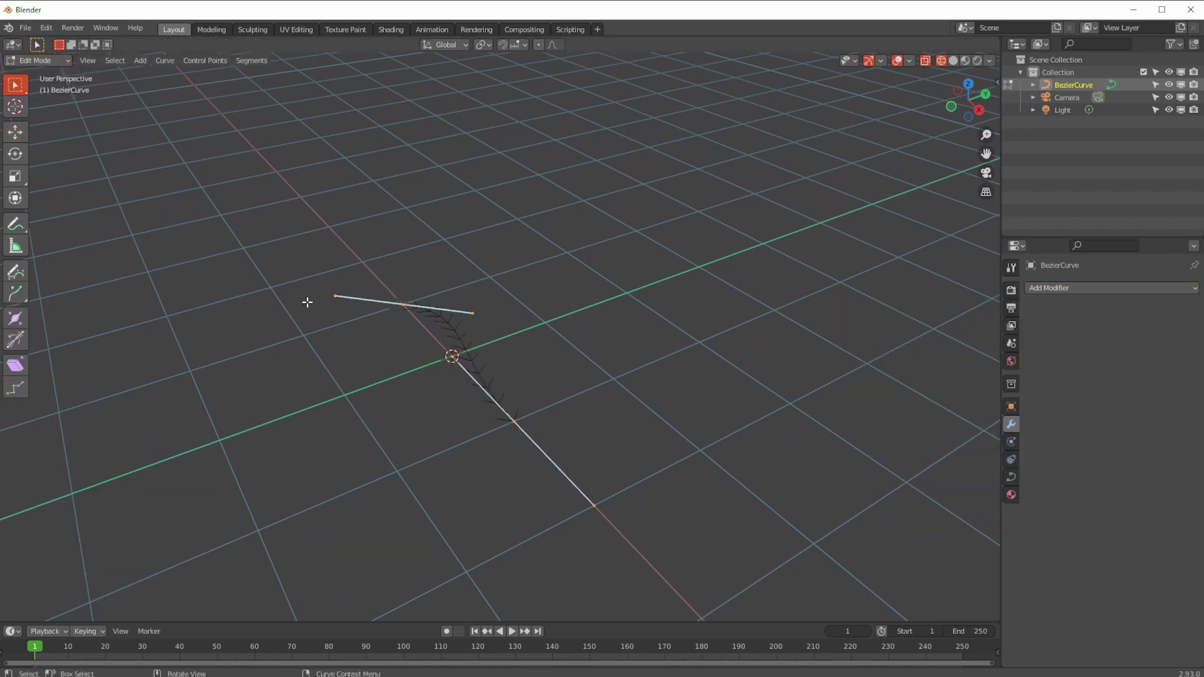
# - Hook both Bezier end points to new empties (Hook-Empty and Hook-Empty.001), then return to Object Mode
pyautogui.moveTo(477, 370); pyautogui.dragTo(389, 323, button='middle')
pyautogui.moveTo(418, 366); pyautogui.dragTo(432, 342, button='middle')
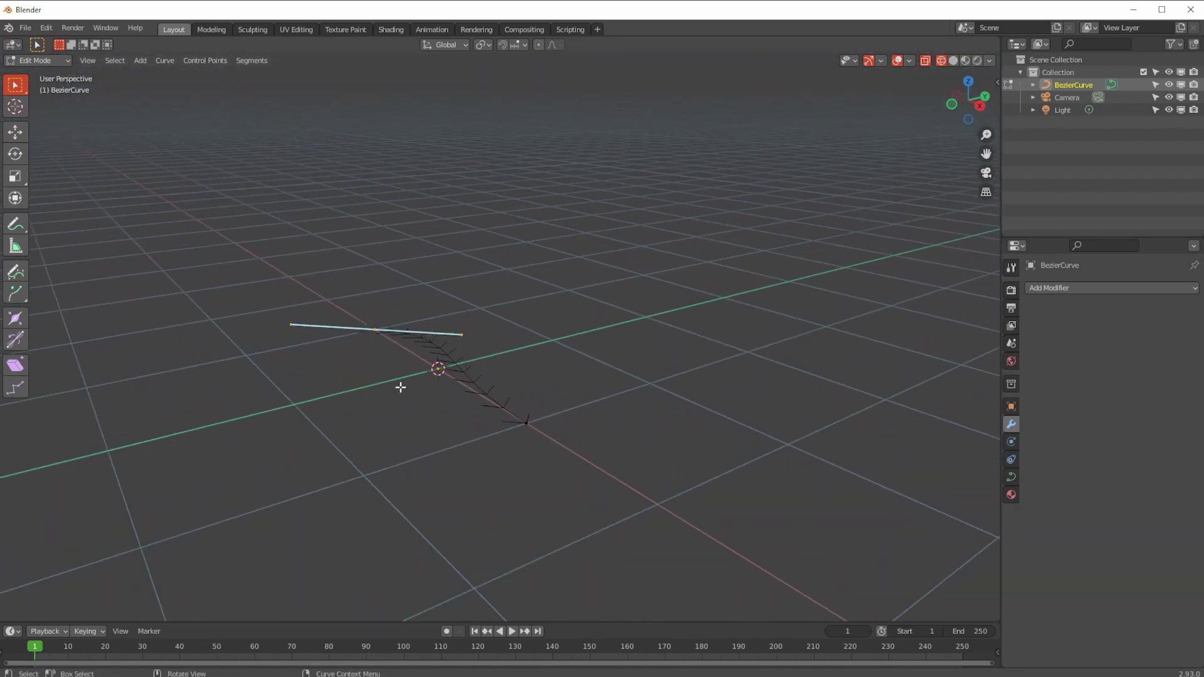
pyautogui.hotkey('ctrl', 'h')
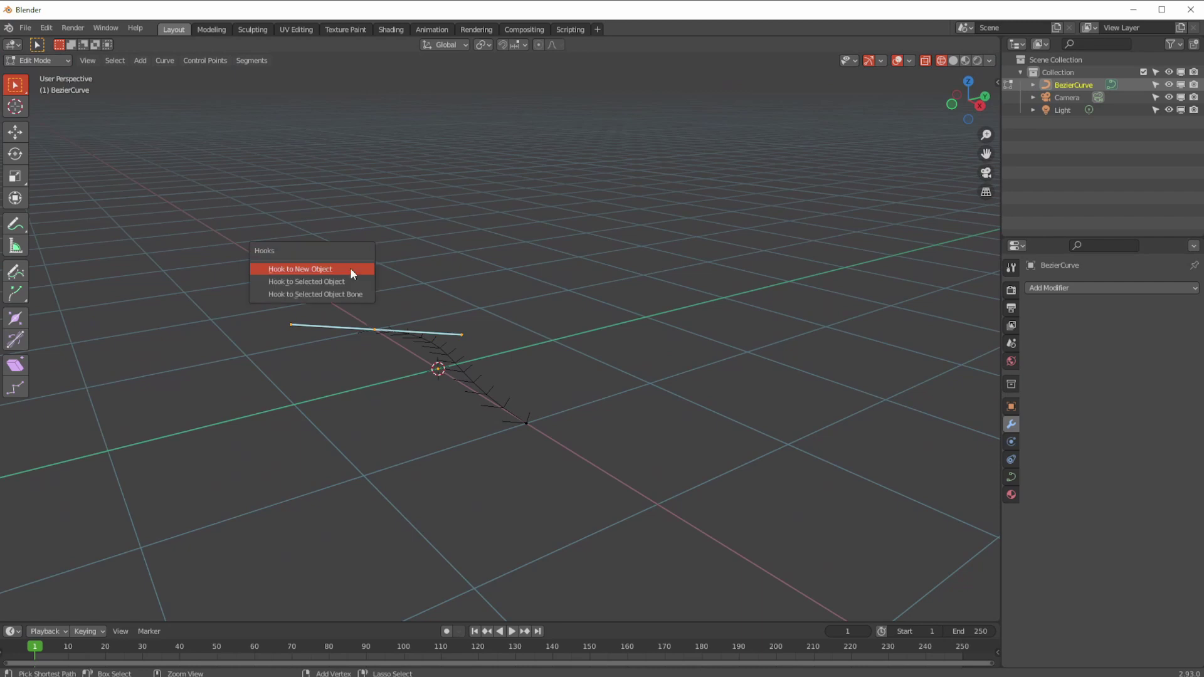
pyautogui.click(344, 272)
pyautogui.click(527, 470)
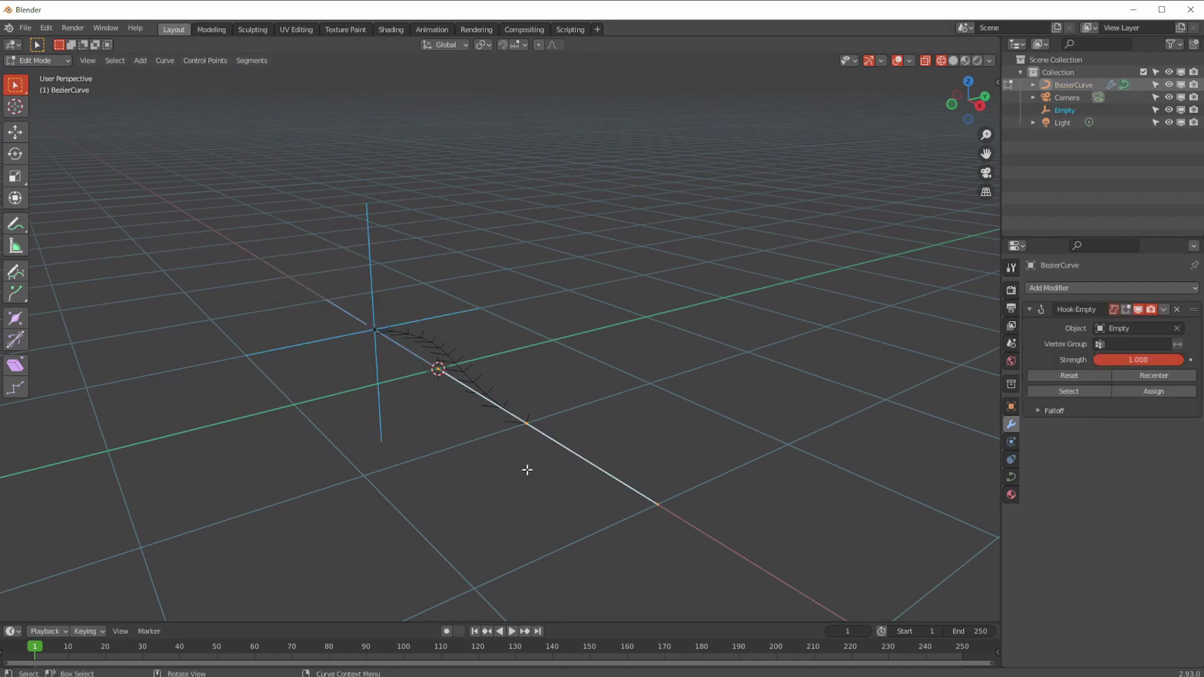
pyautogui.hotkey('ctrl', 'h')
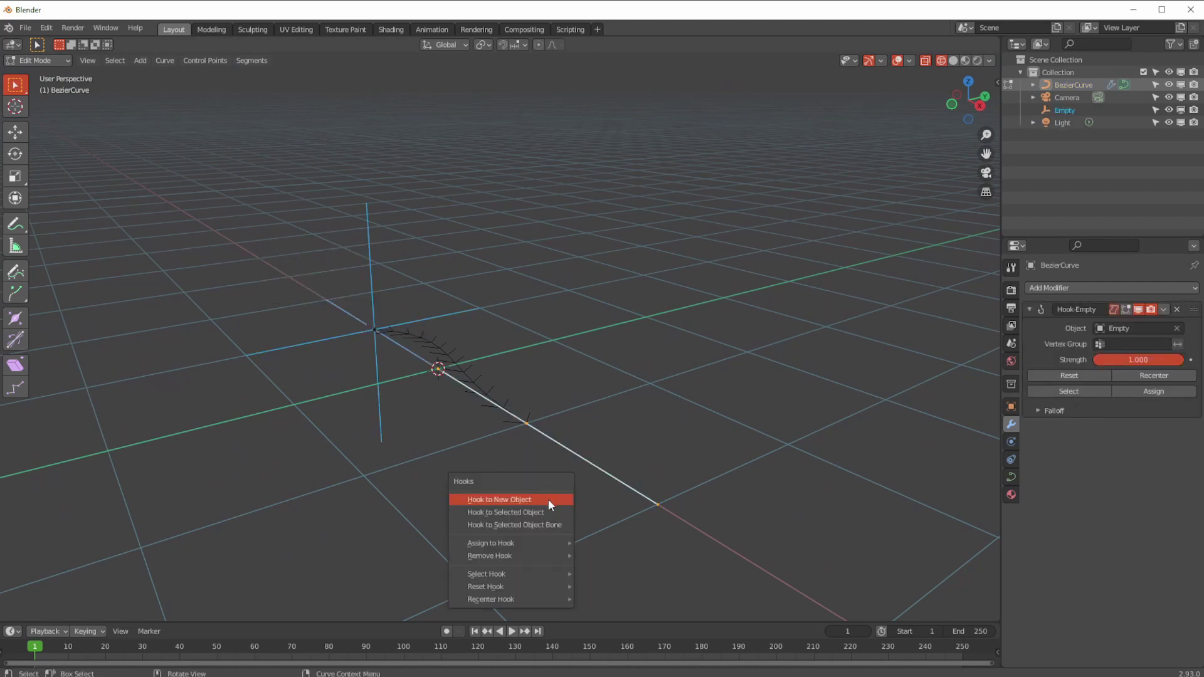
pyautogui.click(548, 500)
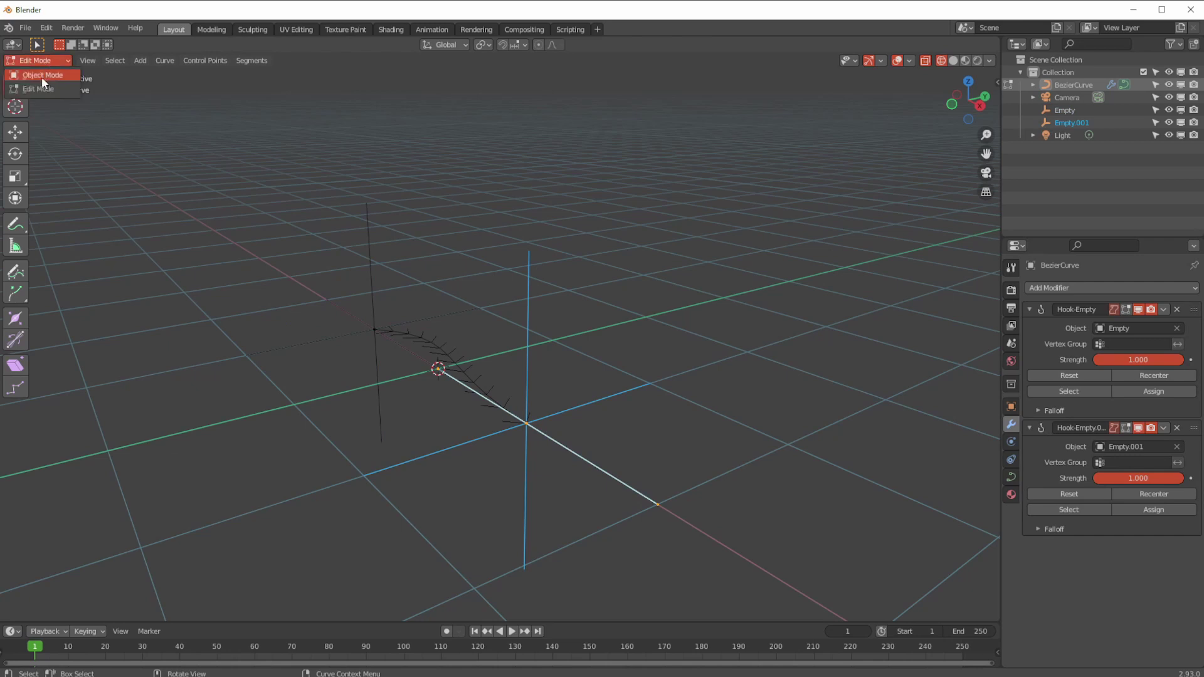
pyautogui.click(42, 76)
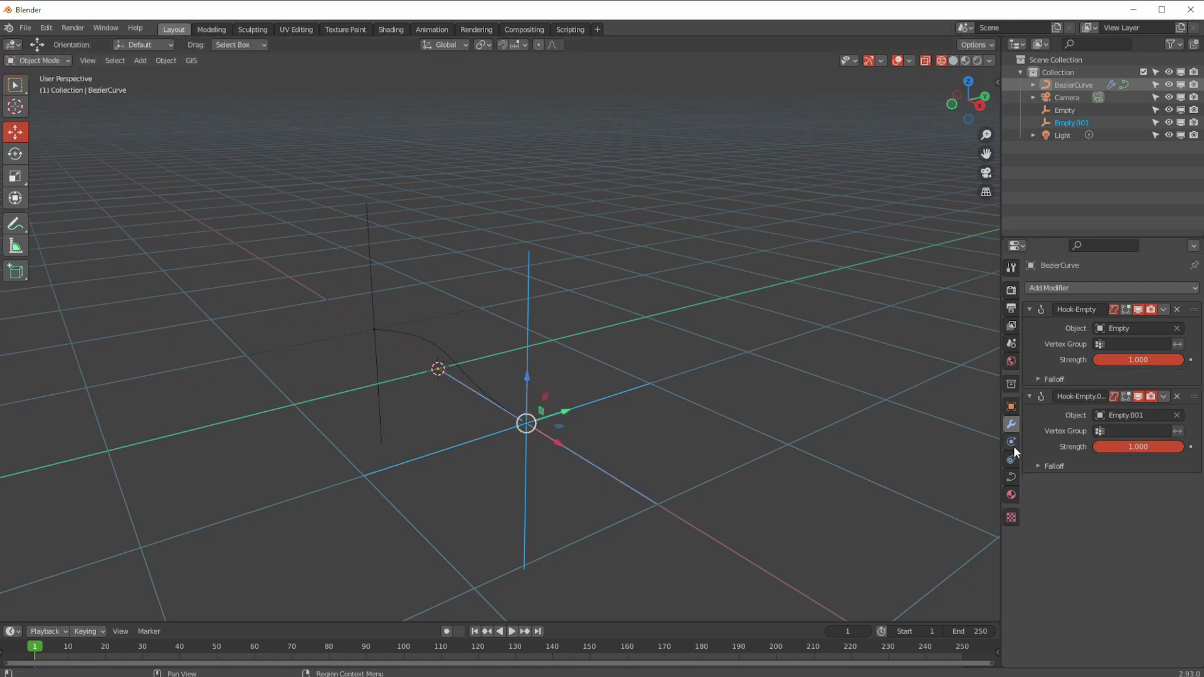
# - Give the curve a 0.07 m bevel depth and fill its end caps
pyautogui.click(1011, 477)
pyautogui.click(1041, 504)
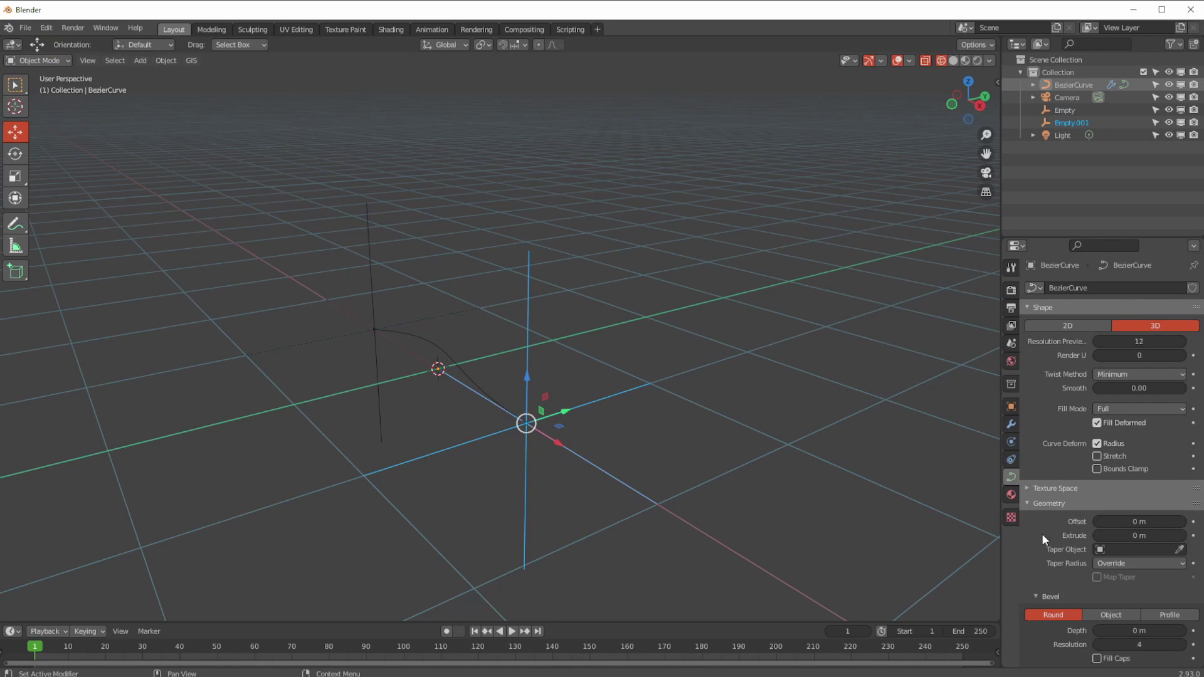
pyautogui.click(1183, 631)
pyautogui.click(1183, 631)
pyautogui.click(1183, 631)
pyautogui.click(1183, 631)
pyautogui.click(1183, 631)
pyautogui.click(1183, 631)
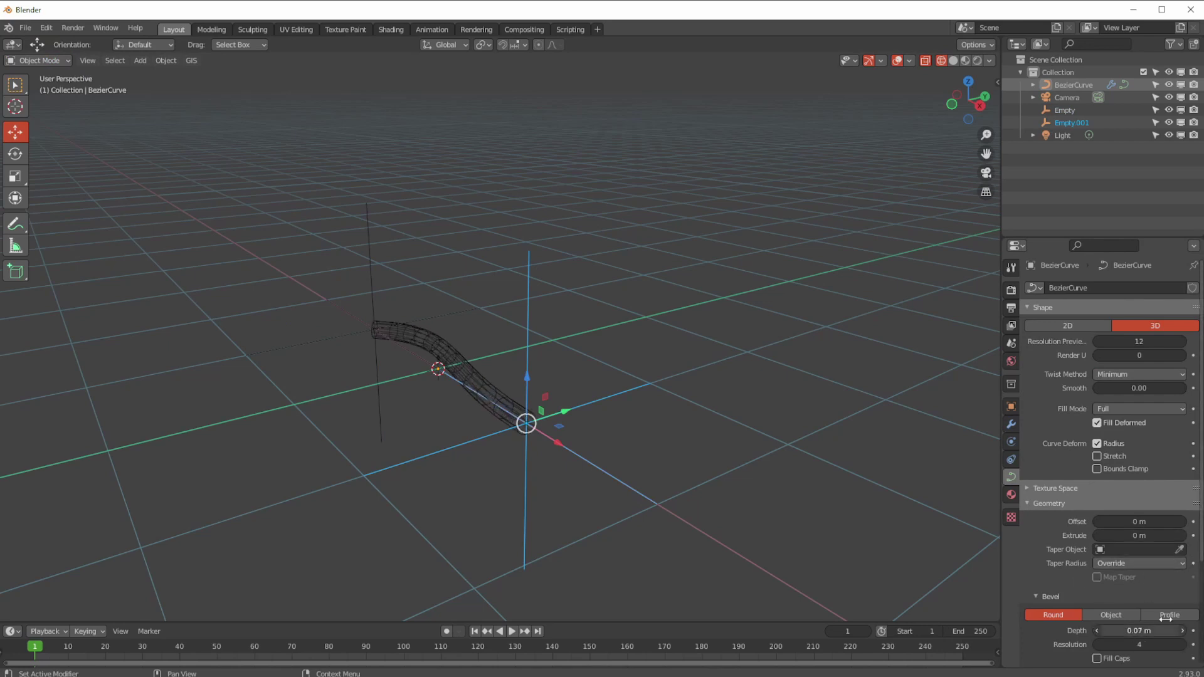
pyautogui.scroll(-5, 1035, 573)
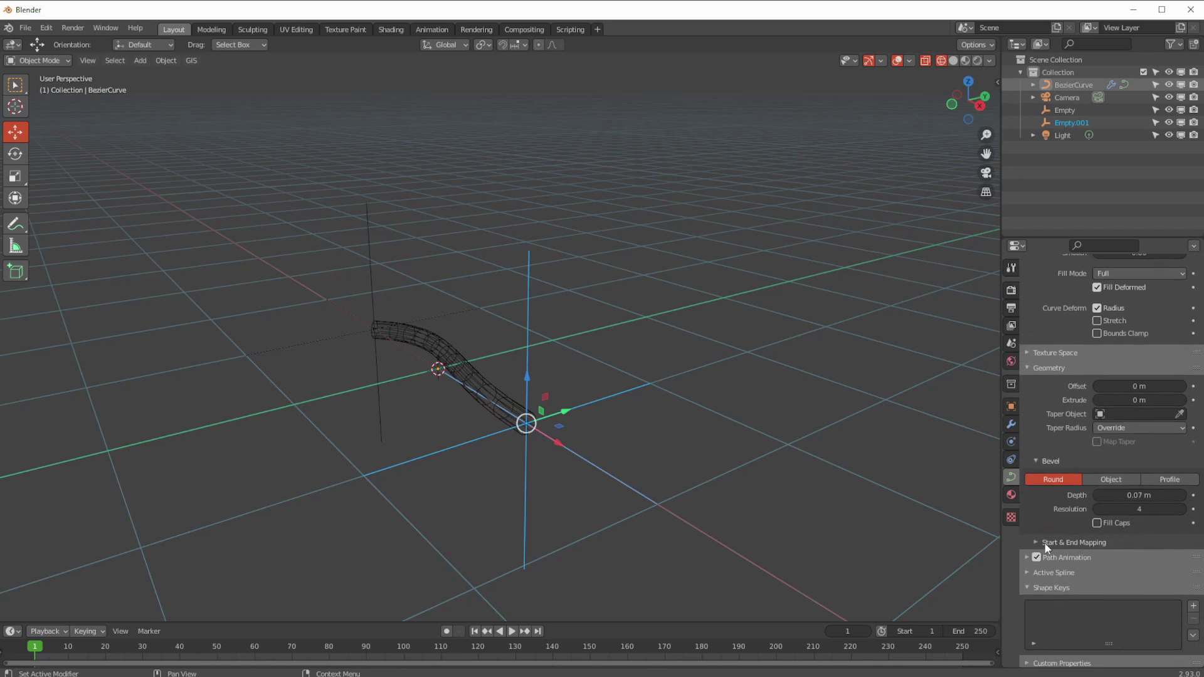
pyautogui.click(1035, 542)
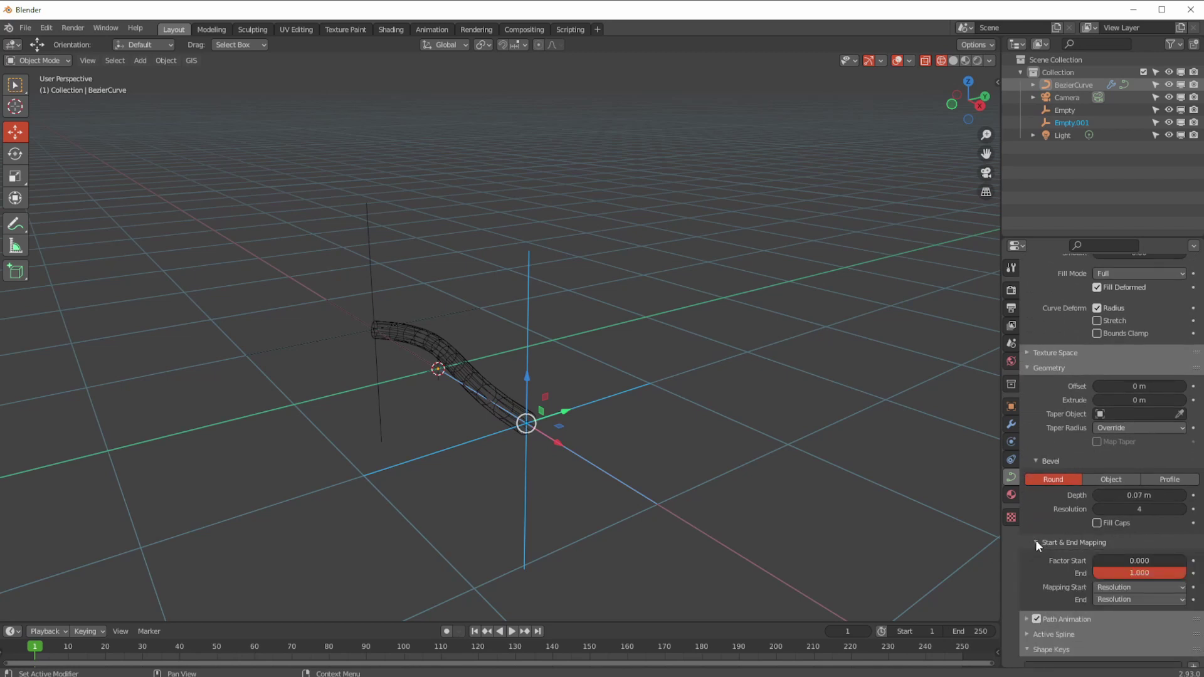
pyautogui.click(1097, 525)
# - Nudge the first empty, Empty, along X and rotate it about Z to twist the tube's start
pyautogui.moveTo(901, 480); pyautogui.dragTo(646, 407, button='middle')
pyautogui.click(341, 317)
pyautogui.moveTo(373, 338)
pyautogui.mouseDown()
pyautogui.moveTo(272, 301)
pyautogui.moveTo(359, 332)
pyautogui.mouseUp()
pyautogui.moveTo(52, 94); pyautogui.dragTo(390, 322, button='middle')
pyautogui.click(15, 154)
pyautogui.moveTo(360, 327); pyautogui.dragTo(335, 316)
# - Rotate Empty.001 -52.9° about Z and move it along Y to stretch the curve
pyautogui.click(540, 457)
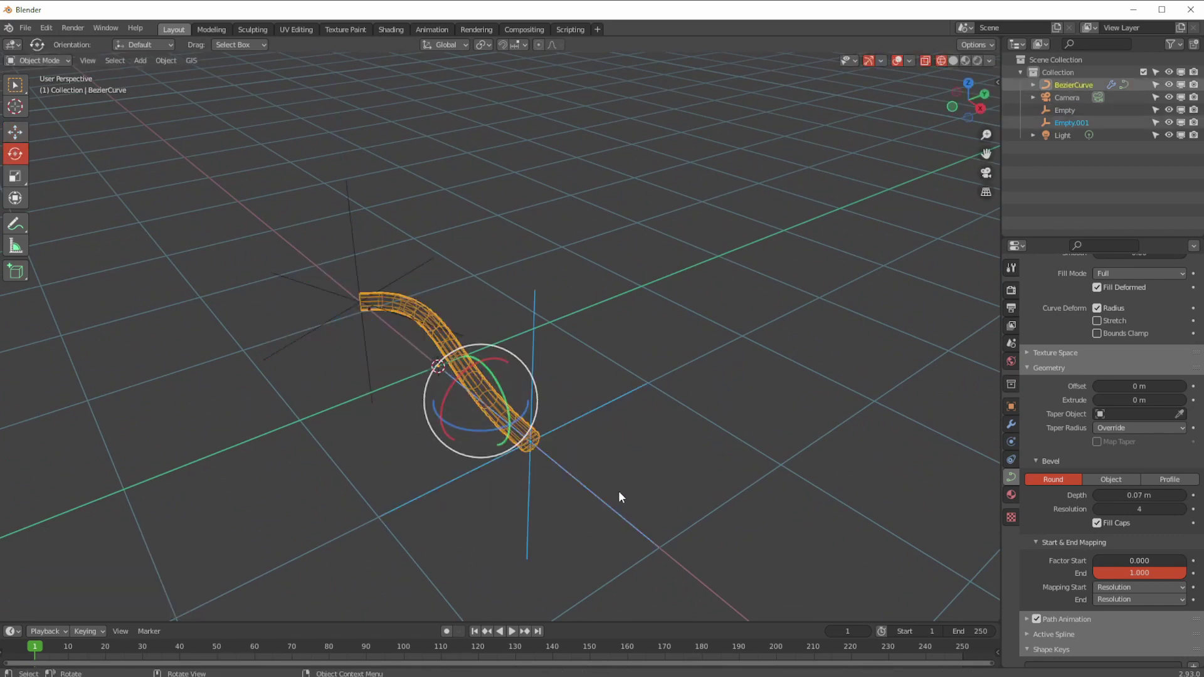
pyautogui.click(537, 525)
pyautogui.moveTo(538, 472); pyautogui.dragTo(477, 464)
pyautogui.moveTo(477, 464); pyautogui.dragTo(375, 443, button='middle')
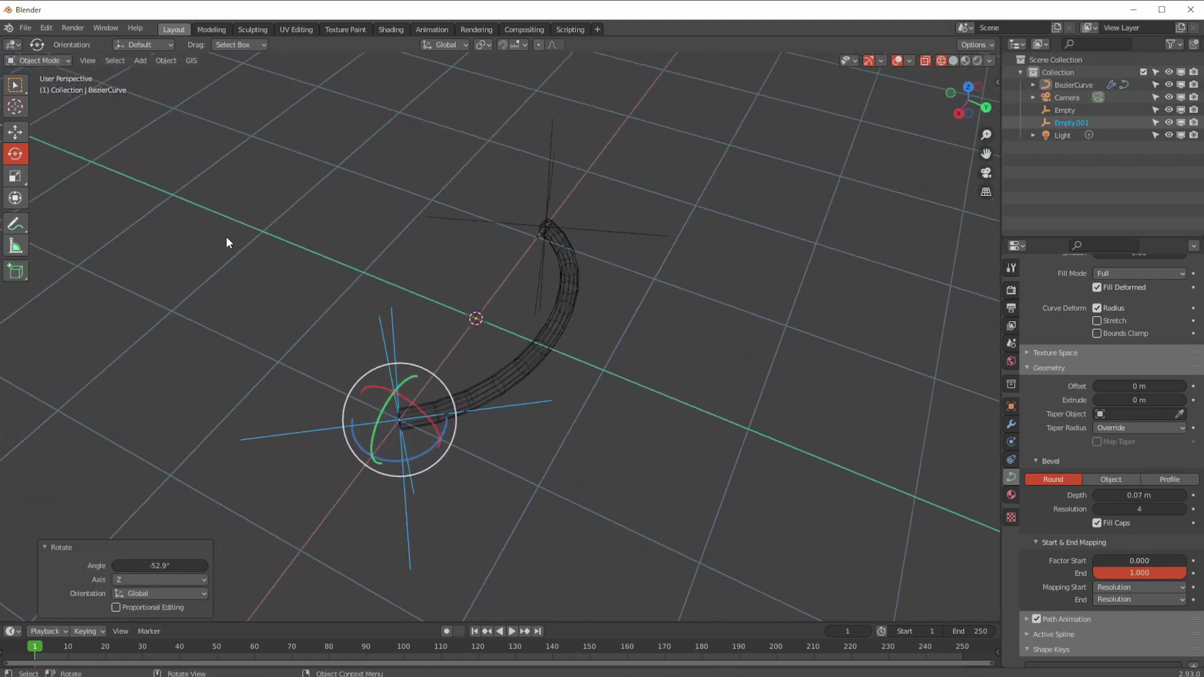
pyautogui.click(15, 133)
pyautogui.moveTo(238, 263); pyautogui.dragTo(295, 296, button='middle')
pyautogui.moveTo(403, 375); pyautogui.dragTo(406, 178)
pyautogui.moveTo(407, 179); pyautogui.dragTo(591, 331, button='middle')
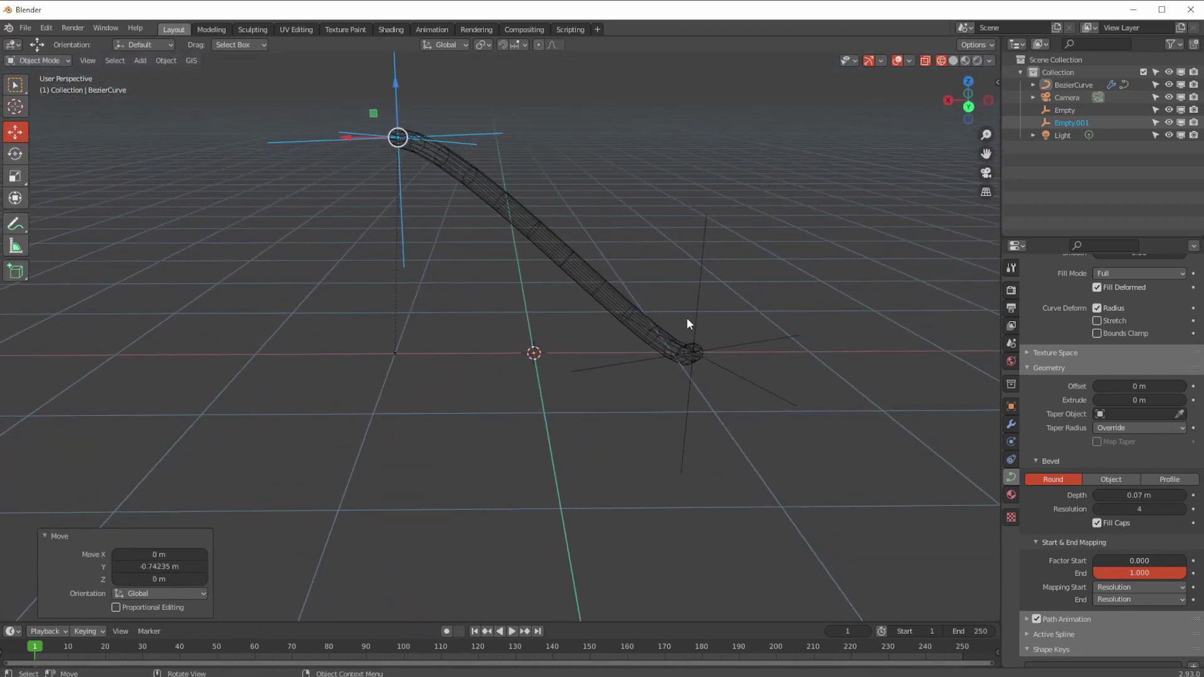
# - Move Empty along X and Y, bring it back to 0.75 m on X, and raise it along Z
pyautogui.click(689, 352)
pyautogui.moveTo(649, 353); pyautogui.dragTo(375, 329)
pyautogui.moveTo(375, 329); pyautogui.dragTo(505, 358, button='middle')
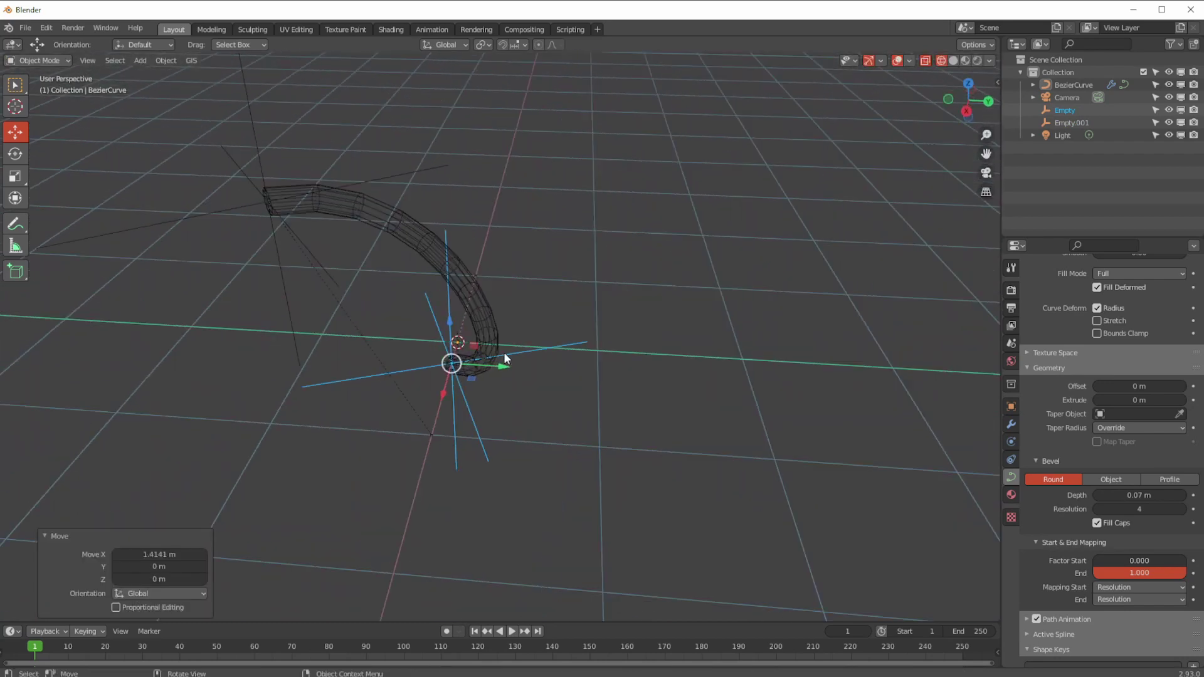
pyautogui.moveTo(502, 368); pyautogui.dragTo(388, 344)
pyautogui.moveTo(388, 345); pyautogui.dragTo(391, 319, button='middle')
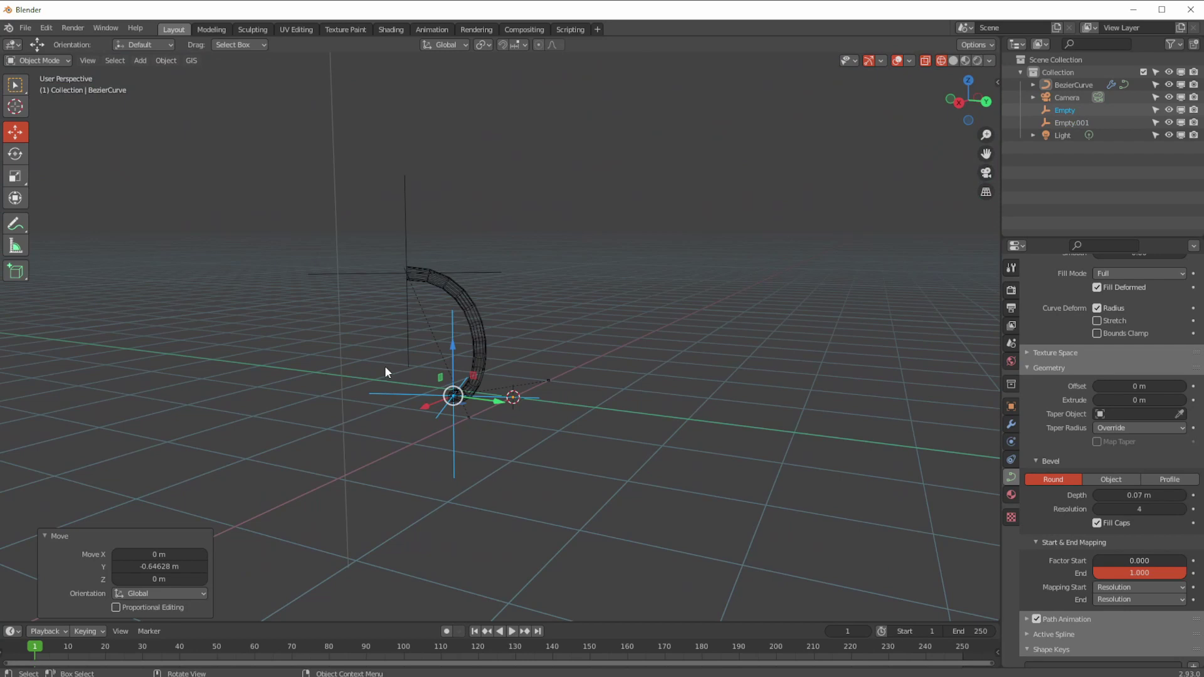
pyautogui.moveTo(425, 406); pyautogui.dragTo(378, 406)
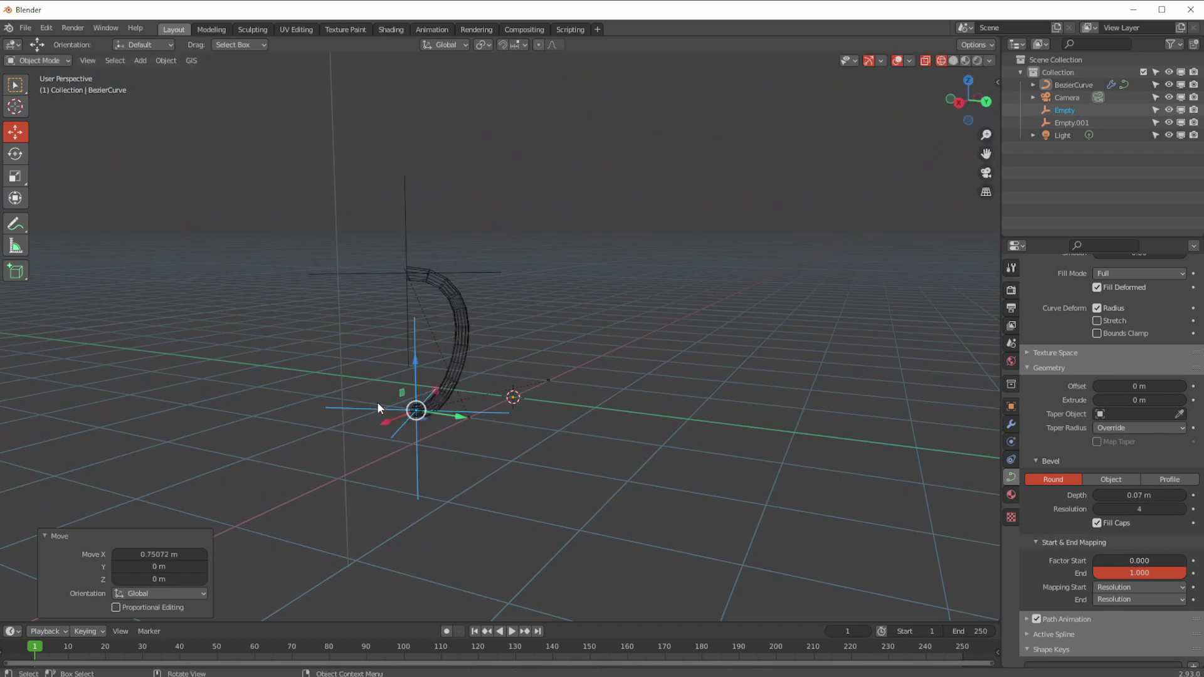
pyautogui.moveTo(462, 415); pyautogui.dragTo(401, 408)
pyautogui.moveTo(379, 357); pyautogui.dragTo(368, 314)
pyautogui.moveTo(367, 314)
pyautogui.mouseDown(button='middle')
pyautogui.moveTo(435, 326)
pyautogui.moveTo(383, 320)
pyautogui.mouseUp(button='middle')
# - Rotate Empty -40° about X to curl the tube, then reselect the Bezier curve
pyautogui.click(13, 154)
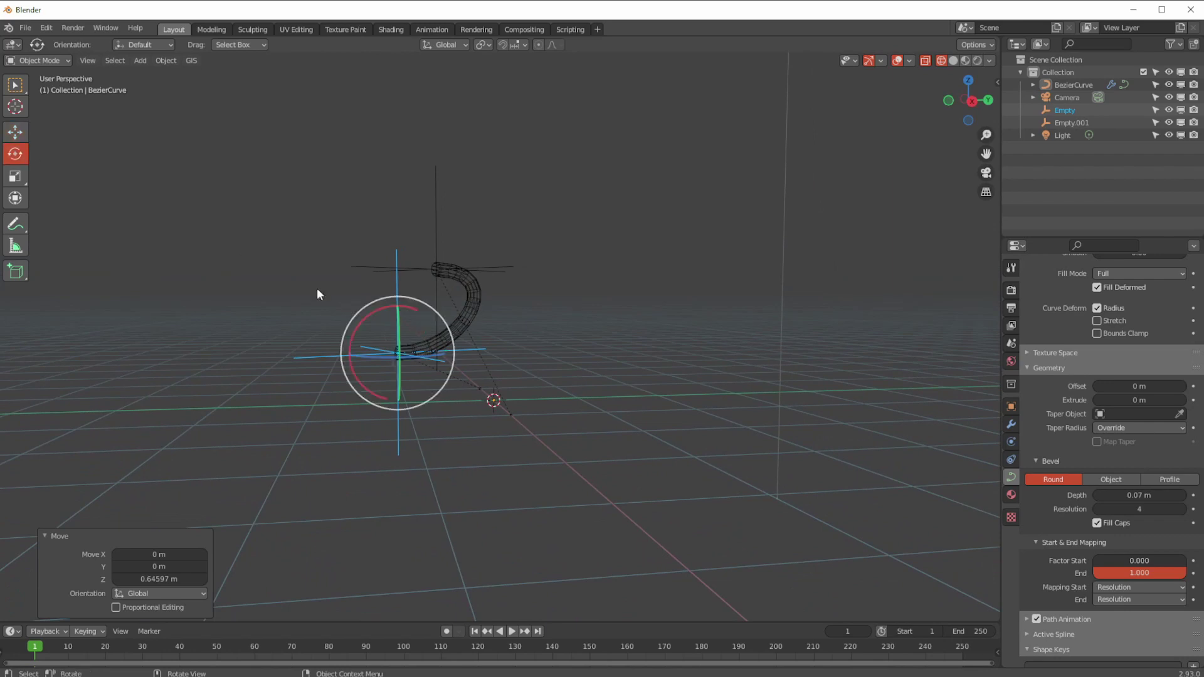
pyautogui.moveTo(360, 323); pyautogui.dragTo(351, 367)
pyautogui.moveTo(180, 196); pyautogui.dragTo(400, 314, button='middle')
pyautogui.moveTo(332, 265); pyautogui.dragTo(483, 327, button='middle')
pyautogui.click(470, 323)
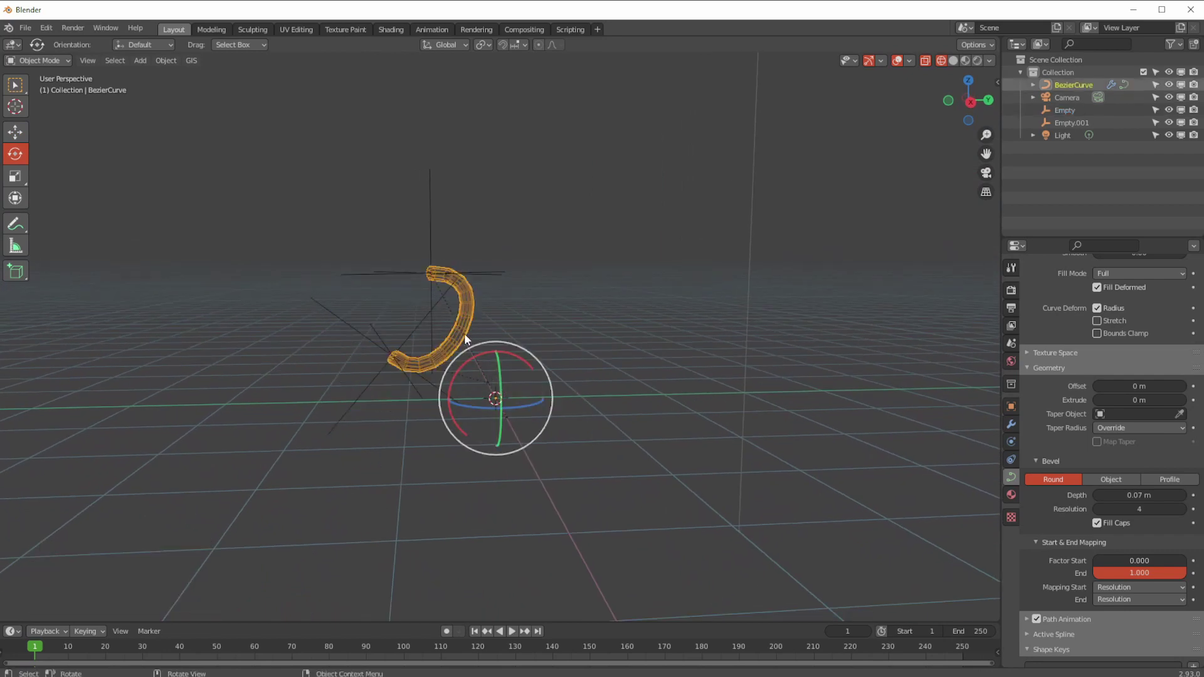
pyautogui.click(25, 61)
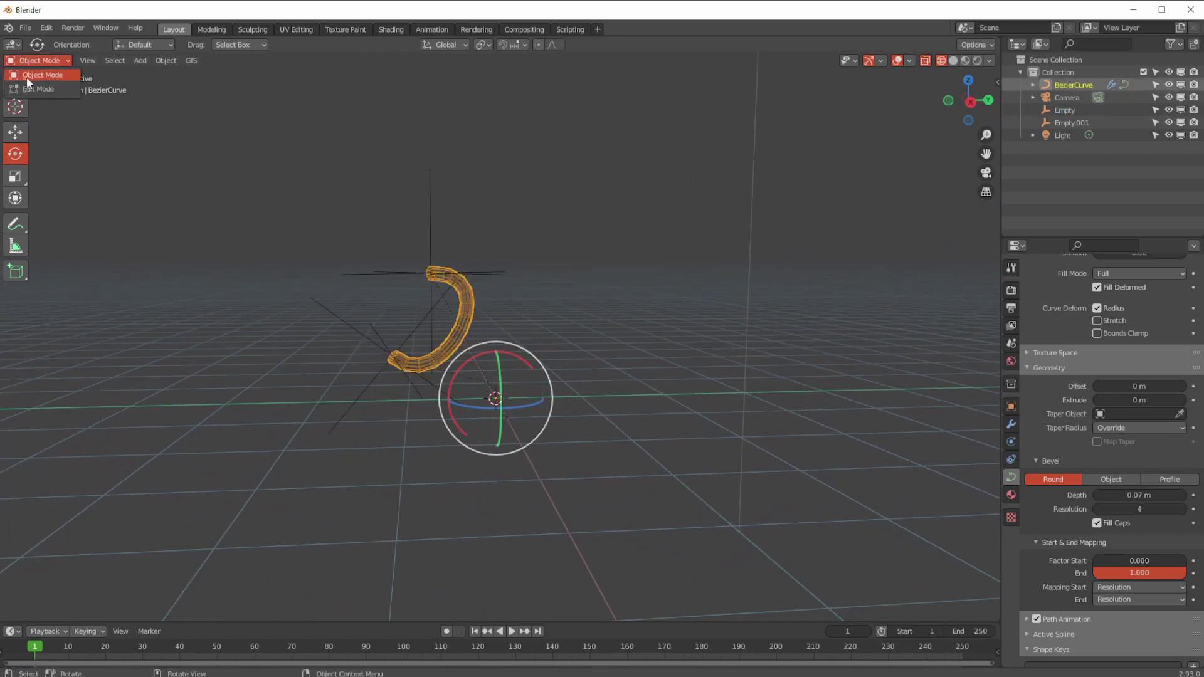
# - In Edit Mode, select both control points and subdivide the segment once to add a middle point
pyautogui.click(29, 90)
pyautogui.scroll(6, 408, 403)
pyautogui.moveTo(438, 322); pyautogui.dragTo(476, 204, button='middle')
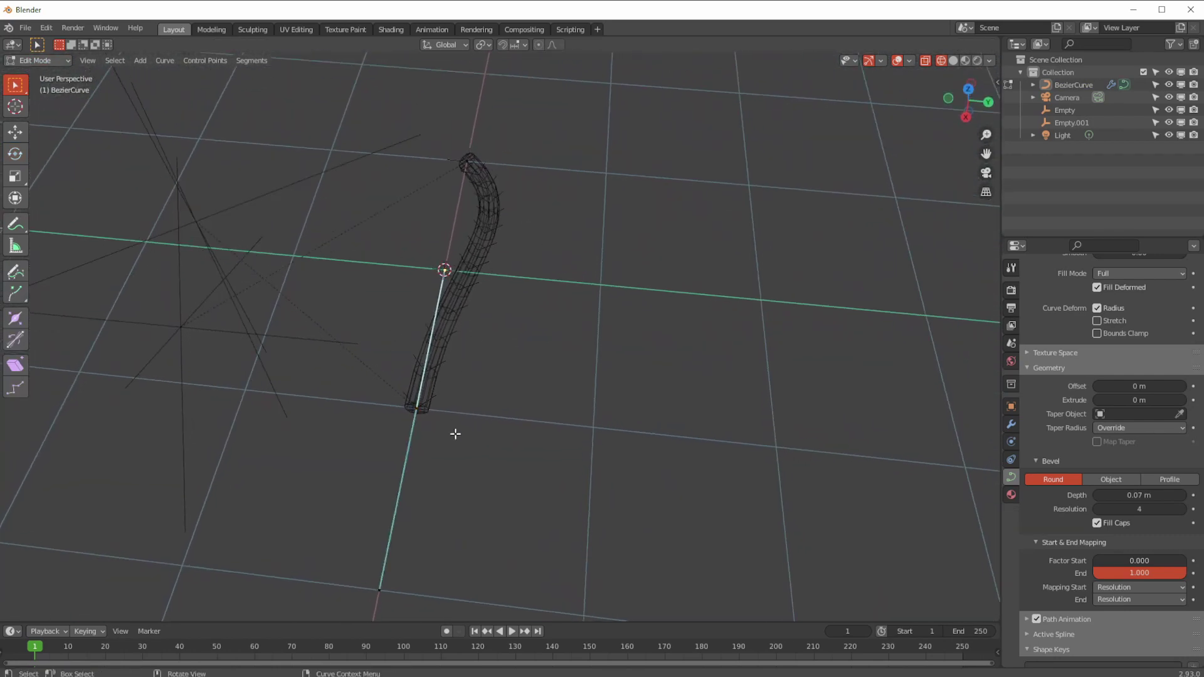
pyautogui.click(468, 165)
pyautogui.press('a')
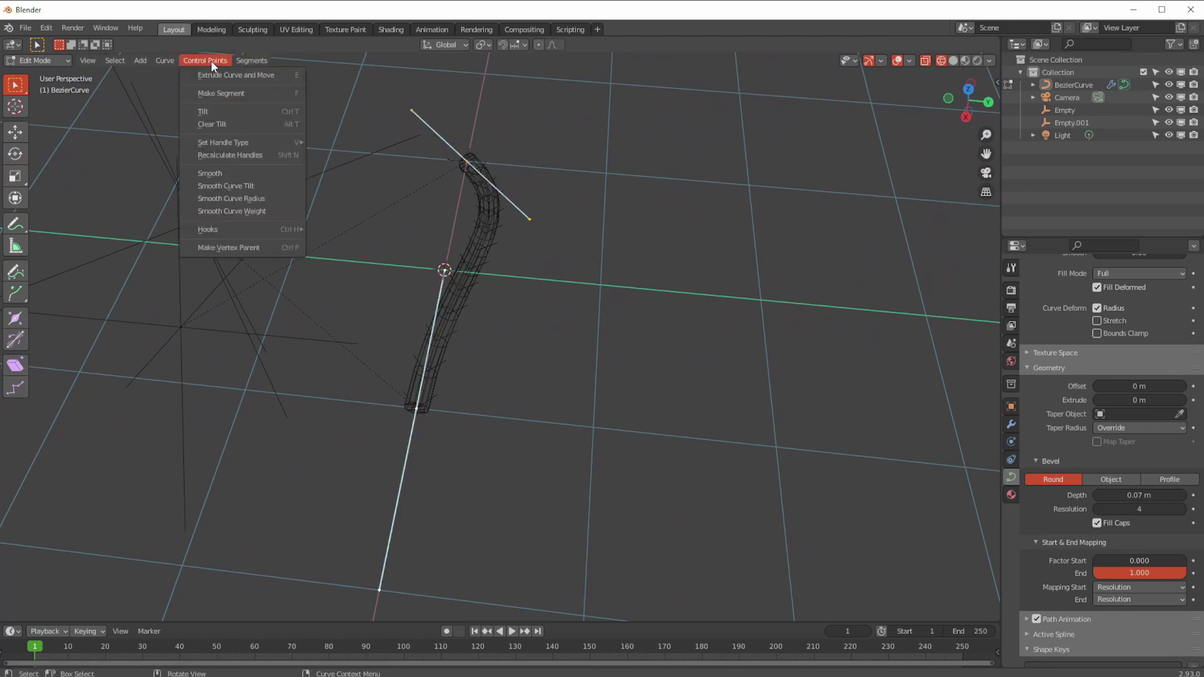
pyautogui.click(252, 74)
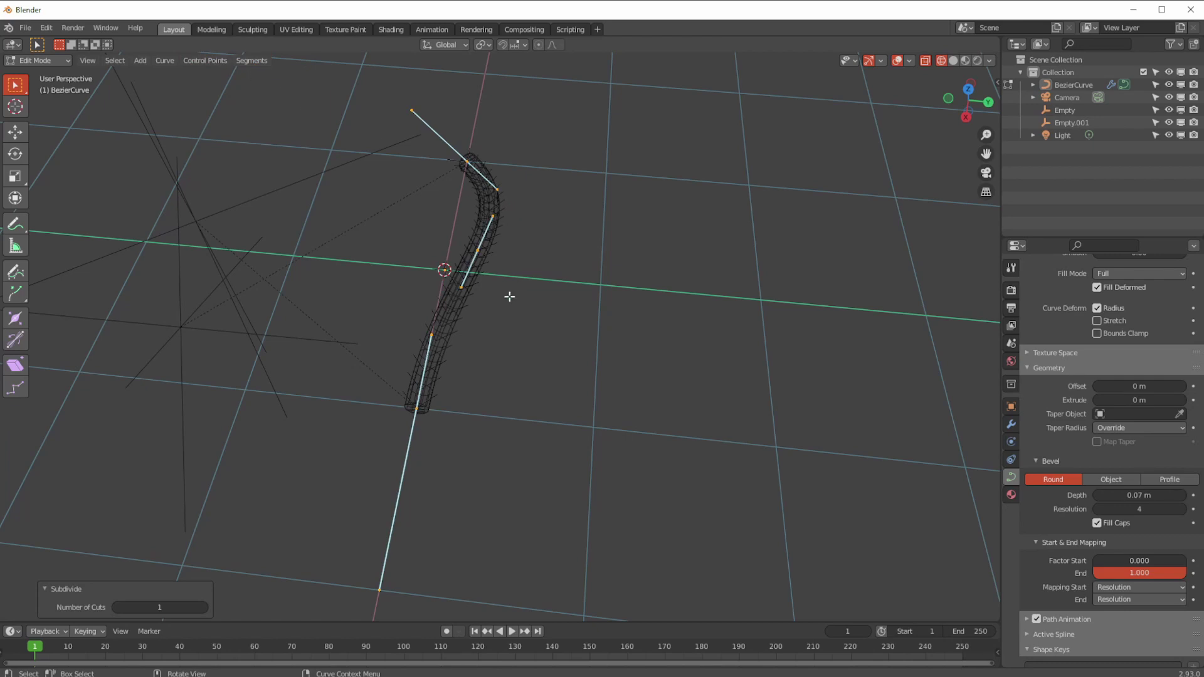
pyautogui.click(445, 251)
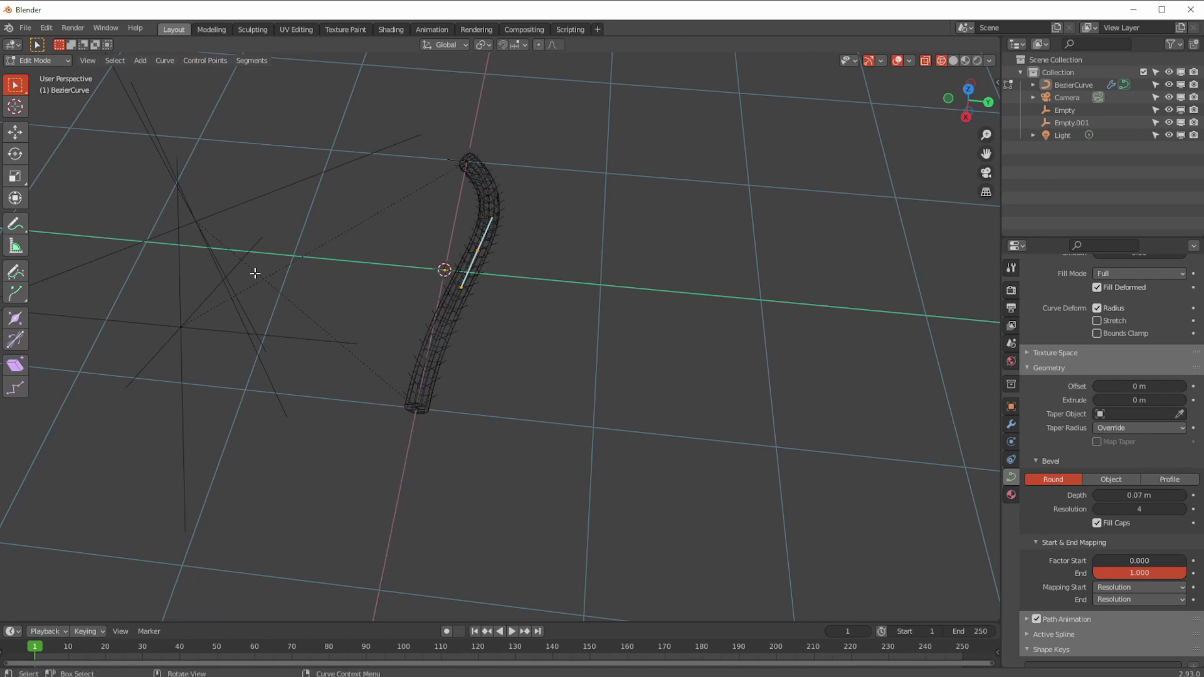
pyautogui.click(20, 60)
pyautogui.click(31, 71)
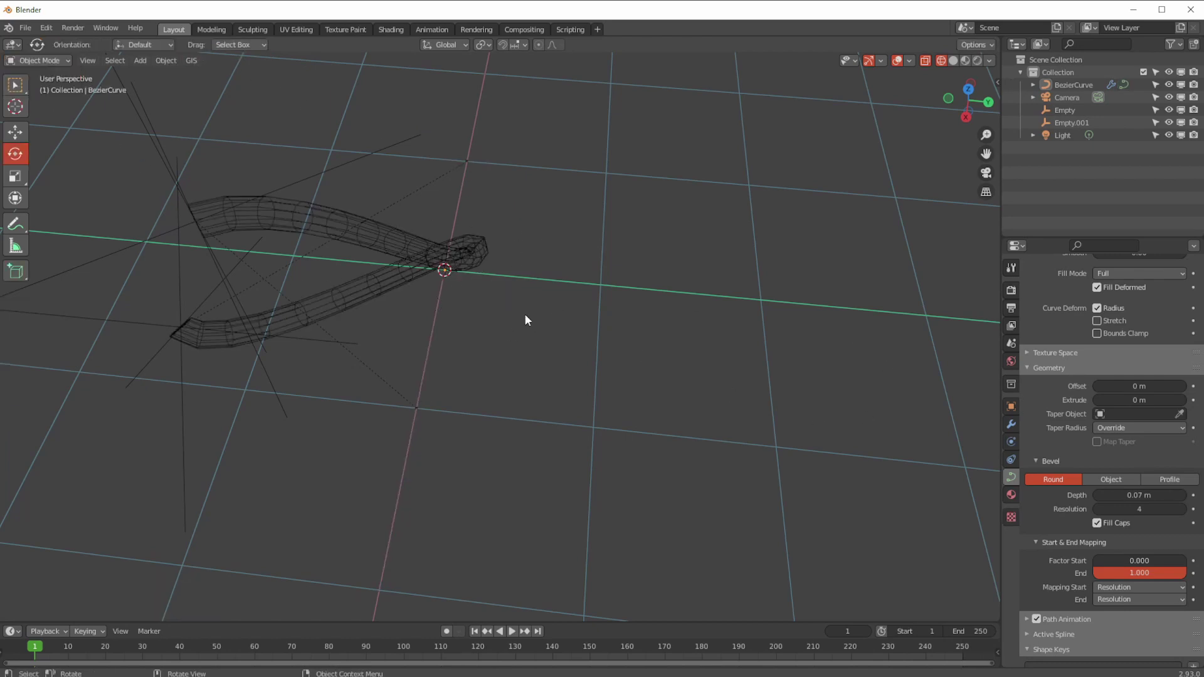
pyautogui.click(29, 88)
pyautogui.moveTo(477, 295); pyautogui.dragTo(501, 317, button='middle')
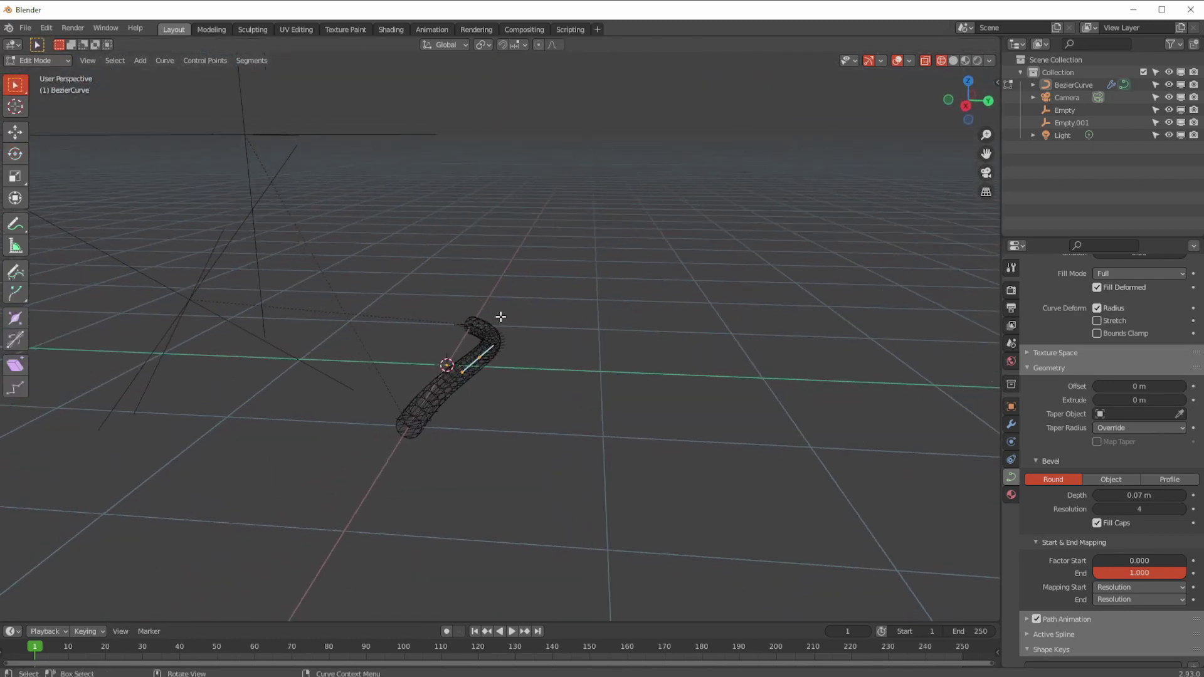
# - Hook the curve's middle control point to a new empty, Empty.002, and return to Object Mode
pyautogui.hotkey('ctrl', 'h')
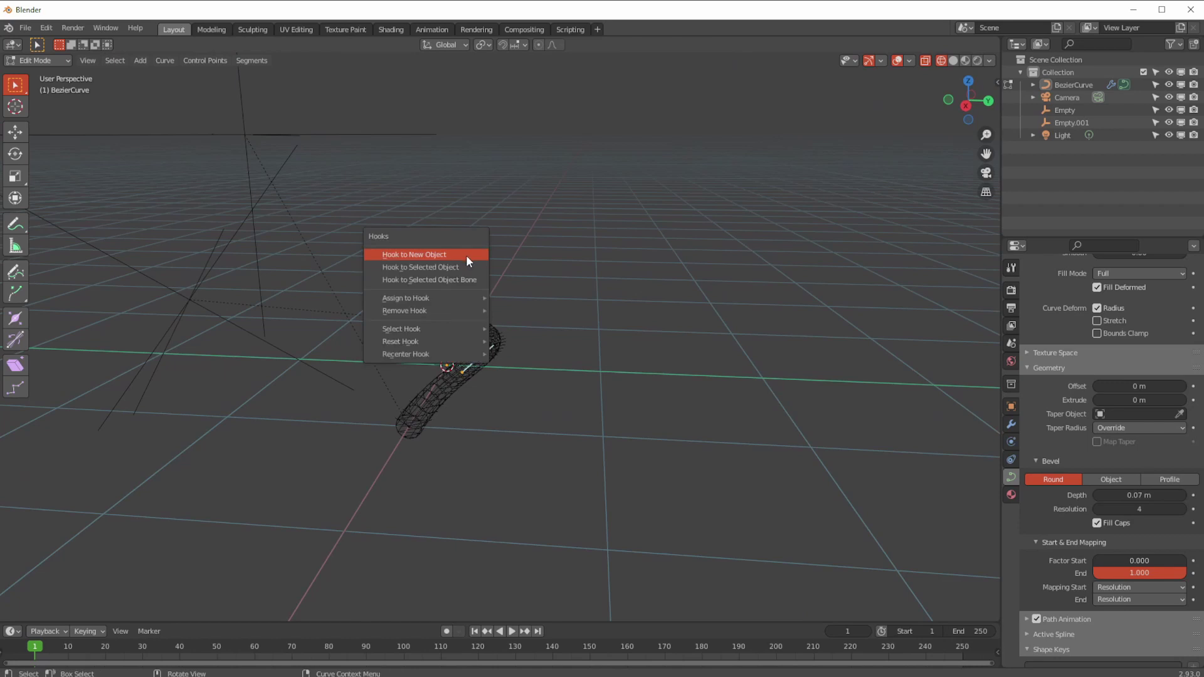
pyautogui.click(449, 256)
pyautogui.moveTo(500, 412); pyautogui.dragTo(313, 270, button='middle')
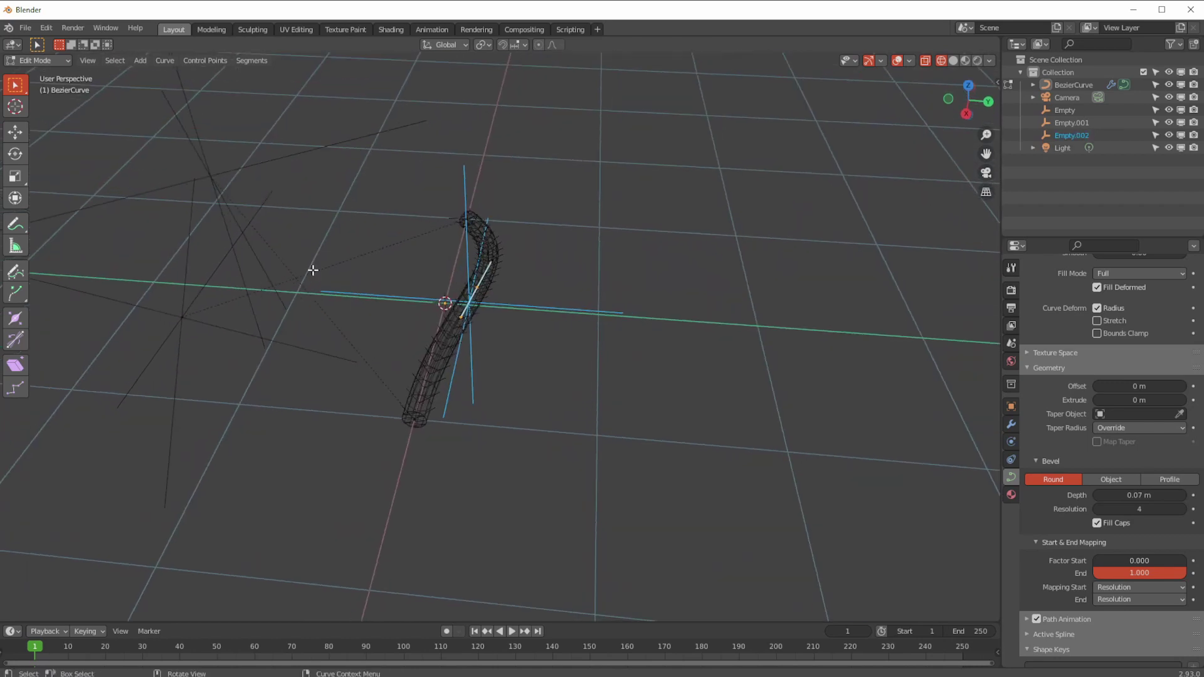
pyautogui.click(39, 61)
pyautogui.click(42, 73)
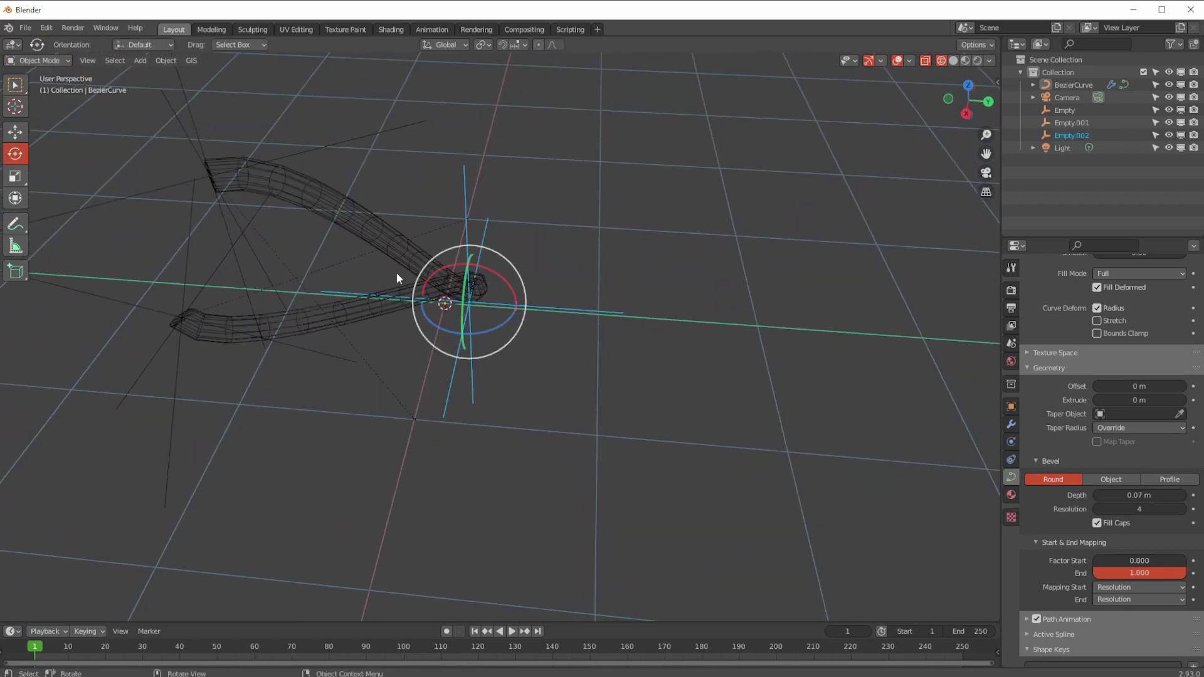
pyautogui.moveTo(510, 341); pyautogui.dragTo(501, 323, button='middle')
# - Move Empty.002 along Z, X and Y, then rotate it -44.1° about Y
pyautogui.click(16, 132)
pyautogui.moveTo(501, 343); pyautogui.dragTo(477, 276)
pyautogui.moveTo(533, 284); pyautogui.dragTo(601, 320, button='middle')
pyautogui.moveTo(589, 281); pyautogui.dragTo(419, 284)
pyautogui.moveTo(376, 314); pyautogui.dragTo(484, 308, button='middle')
pyautogui.moveTo(495, 292); pyautogui.dragTo(373, 292)
pyautogui.click(15, 153)
pyautogui.moveTo(322, 310); pyautogui.dragTo(191, 292, button='middle')
pyautogui.moveTo(400, 273); pyautogui.dragTo(409, 359)
pyautogui.moveTo(409, 362); pyautogui.dragTo(359, 345, button='middle')
# - Rotate Empty about Y, then shift Empty.002 along Y to bend the curve
pyautogui.click(359, 345)
pyautogui.moveTo(378, 297); pyautogui.dragTo(367, 332)
pyautogui.moveTo(367, 333); pyautogui.dragTo(338, 317, button='middle')
pyautogui.click(416, 291)
pyautogui.click(15, 131)
pyautogui.moveTo(372, 287); pyautogui.dragTo(454, 287)
# - Move Empty along X and Y to bend the curve further
pyautogui.moveTo(398, 411); pyautogui.dragTo(270, 393, button='middle')
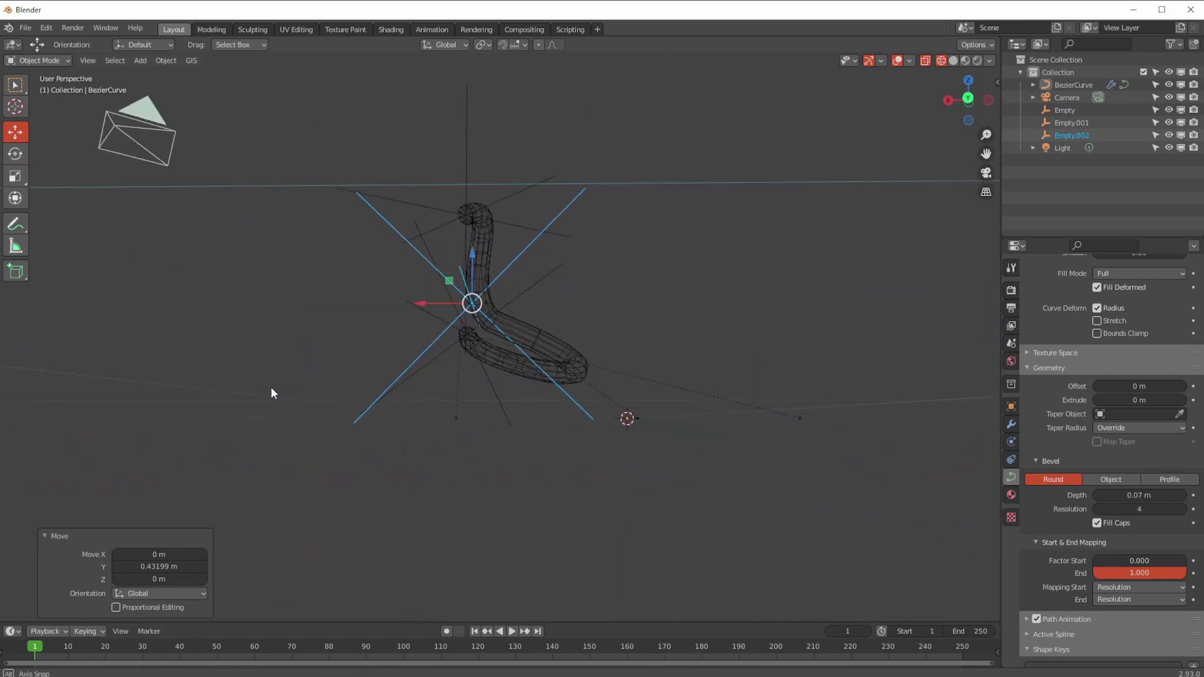
pyautogui.click(401, 380)
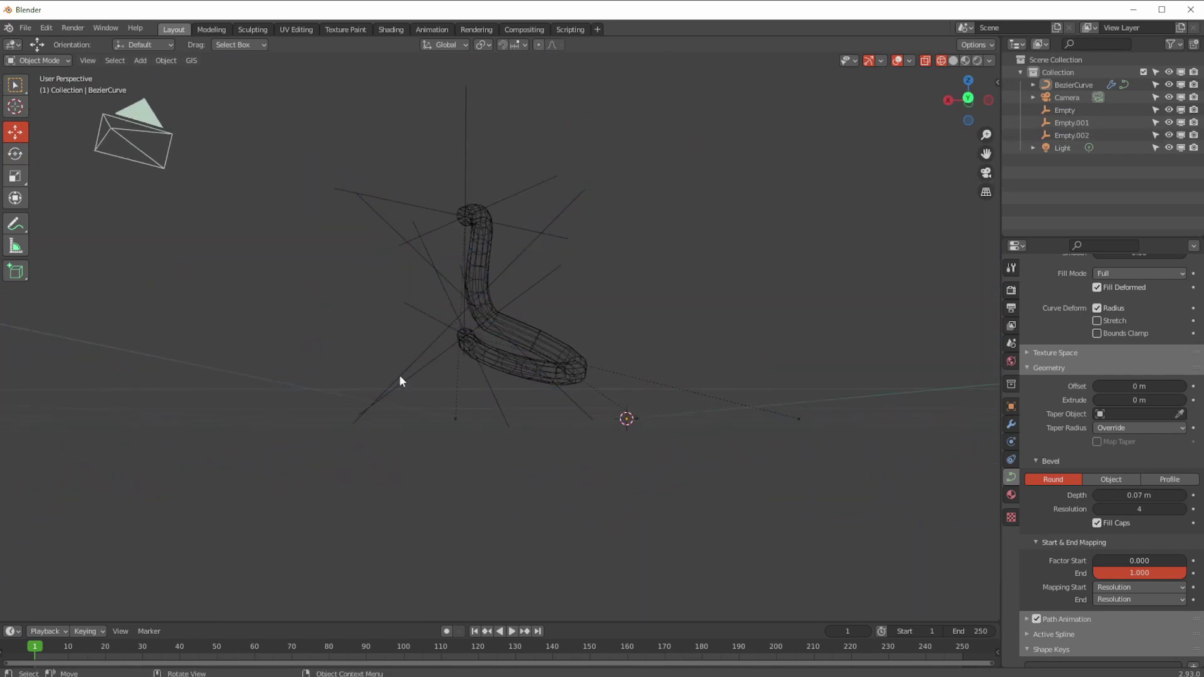
pyautogui.click(428, 350)
pyautogui.moveTo(436, 337); pyautogui.dragTo(387, 331)
pyautogui.moveTo(444, 269); pyautogui.dragTo(340, 333, button='middle')
pyautogui.moveTo(224, 262); pyautogui.dragTo(333, 280)
pyautogui.moveTo(334, 279); pyautogui.dragTo(395, 296, button='middle')
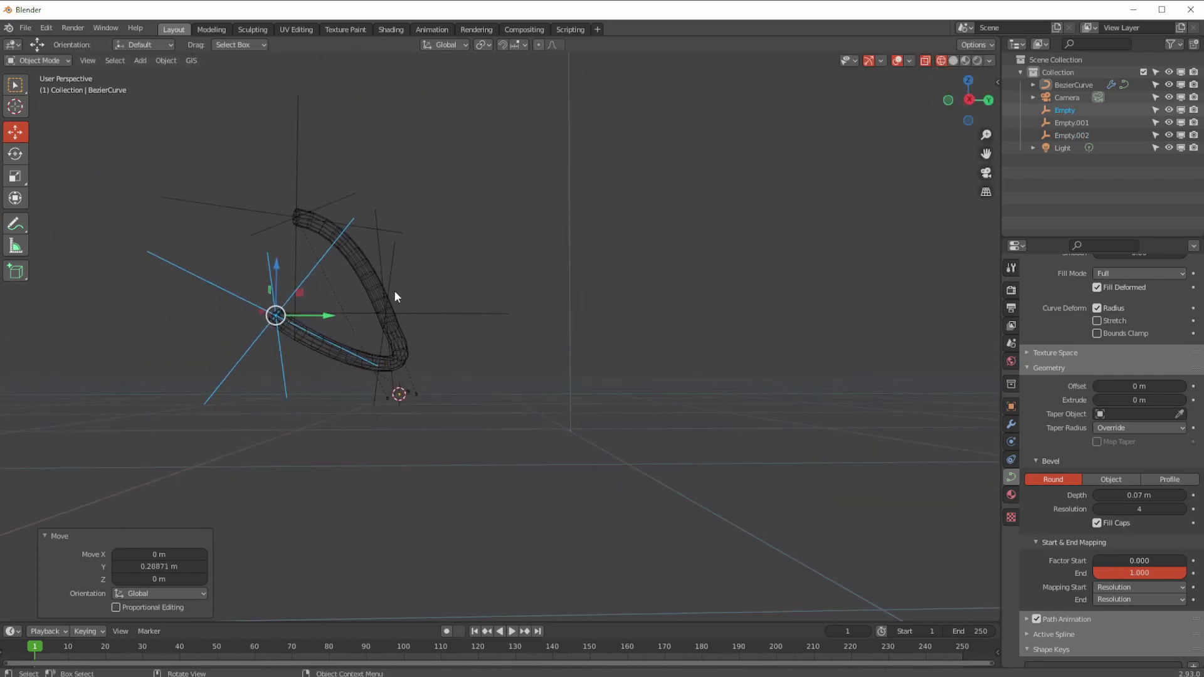
# - Move Empty.002, rotate it 80.4° about X, and reposition it freely to finish the hook
pyautogui.click(395, 296)
pyautogui.moveTo(387, 315); pyautogui.dragTo(413, 343)
pyautogui.press('r')
pyautogui.press('x')
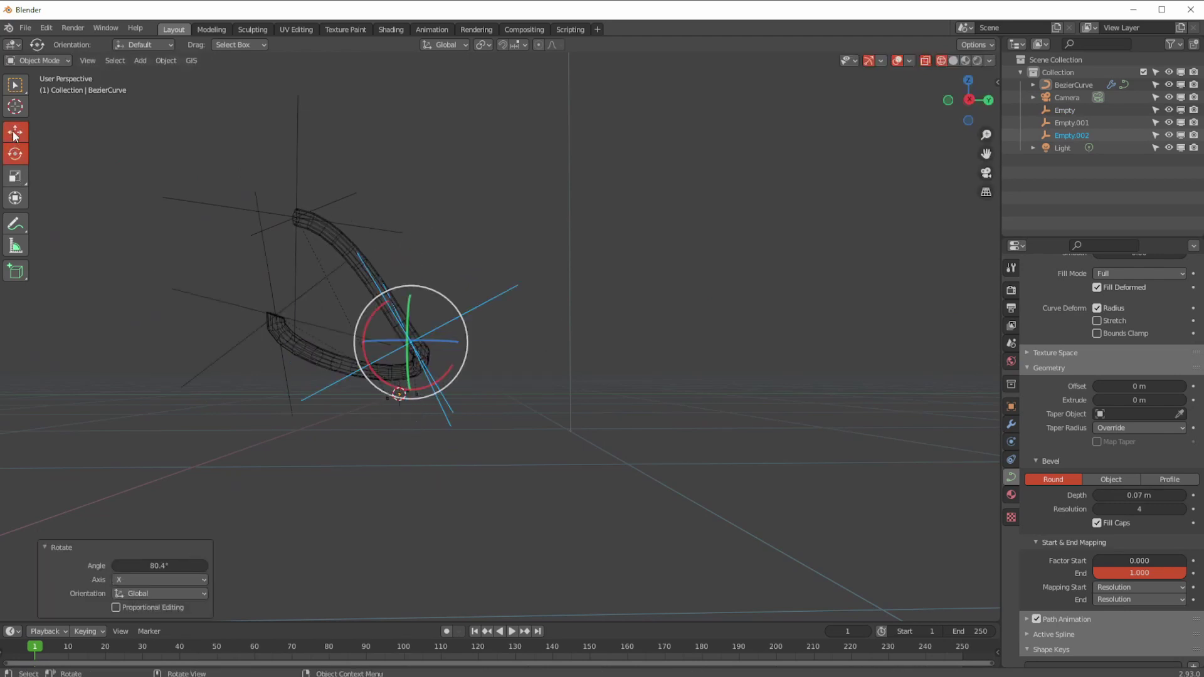
pyautogui.press('g')
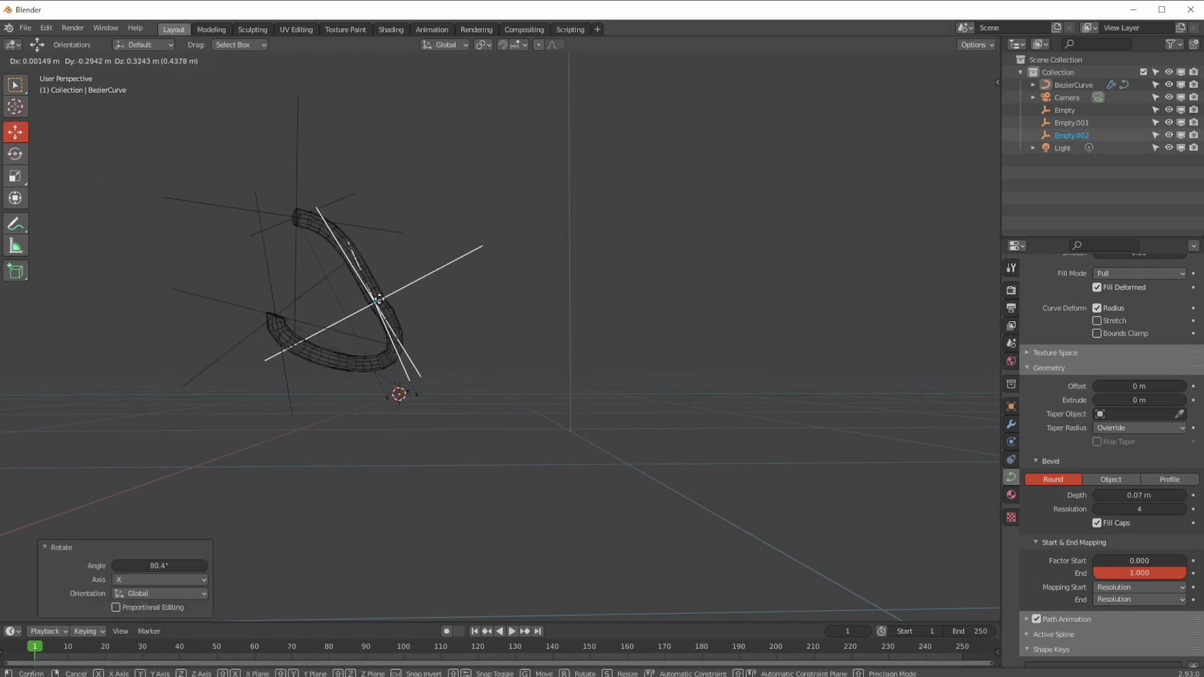
pyautogui.click(383, 289)
pyautogui.moveTo(362, 314); pyautogui.dragTo(471, 411, button='middle')
pyautogui.scroll(3, 431, 355)
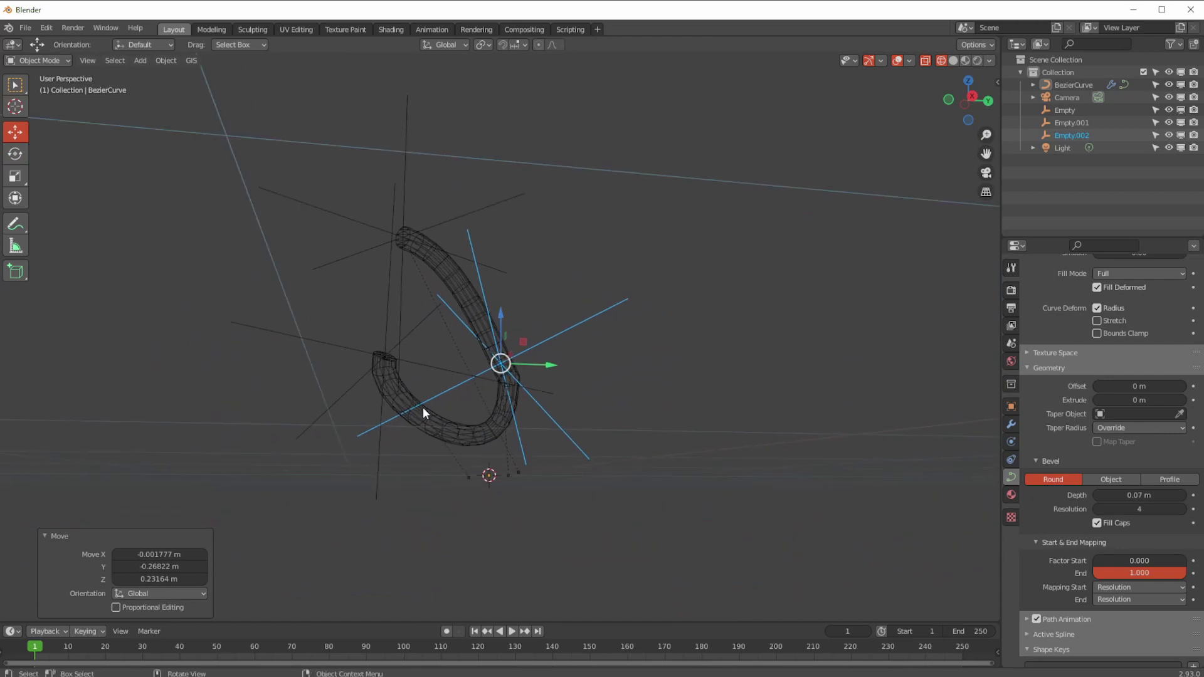
pyautogui.moveTo(399, 354); pyautogui.dragTo(443, 375, button='middle')
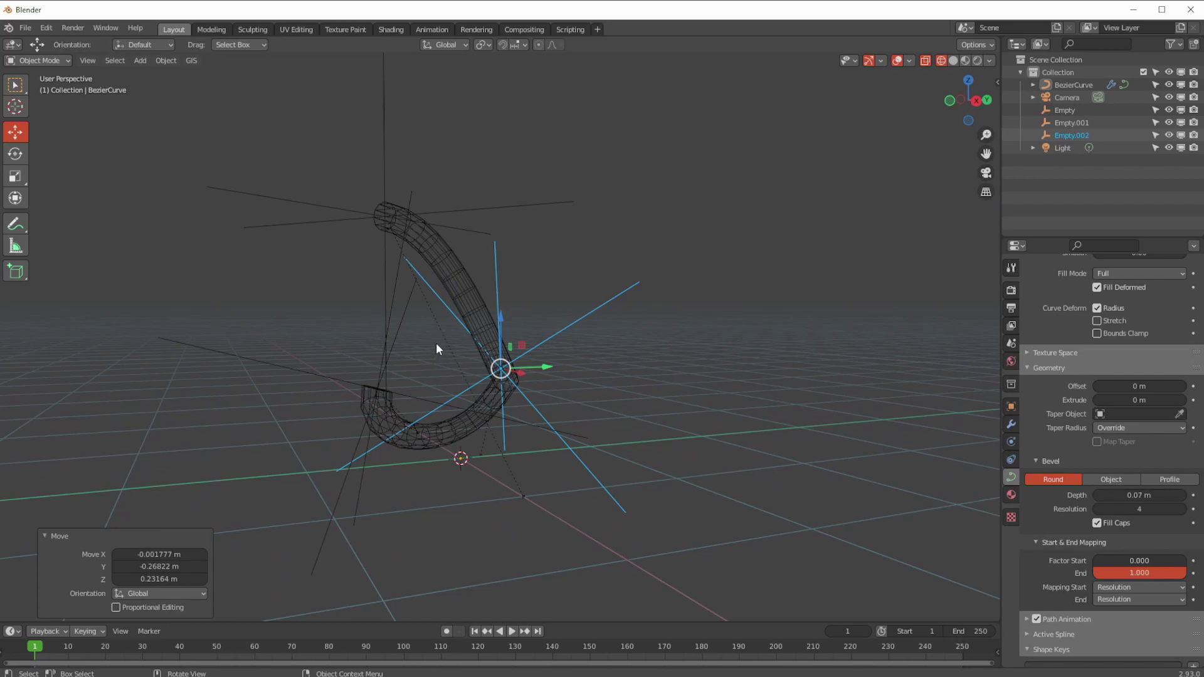
pyautogui.click(26, 29)
# - Box-select the Bezier curve and its three empties and delete them
pyautogui.moveTo(34, 43)
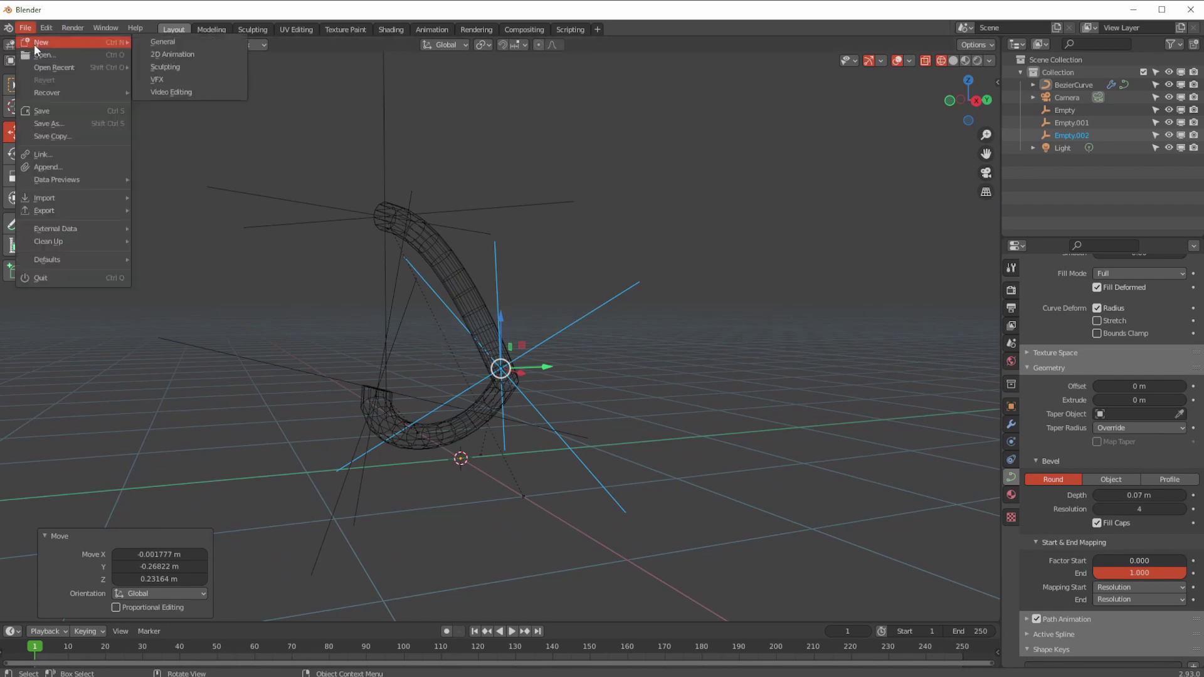
pyautogui.click(238, 141)
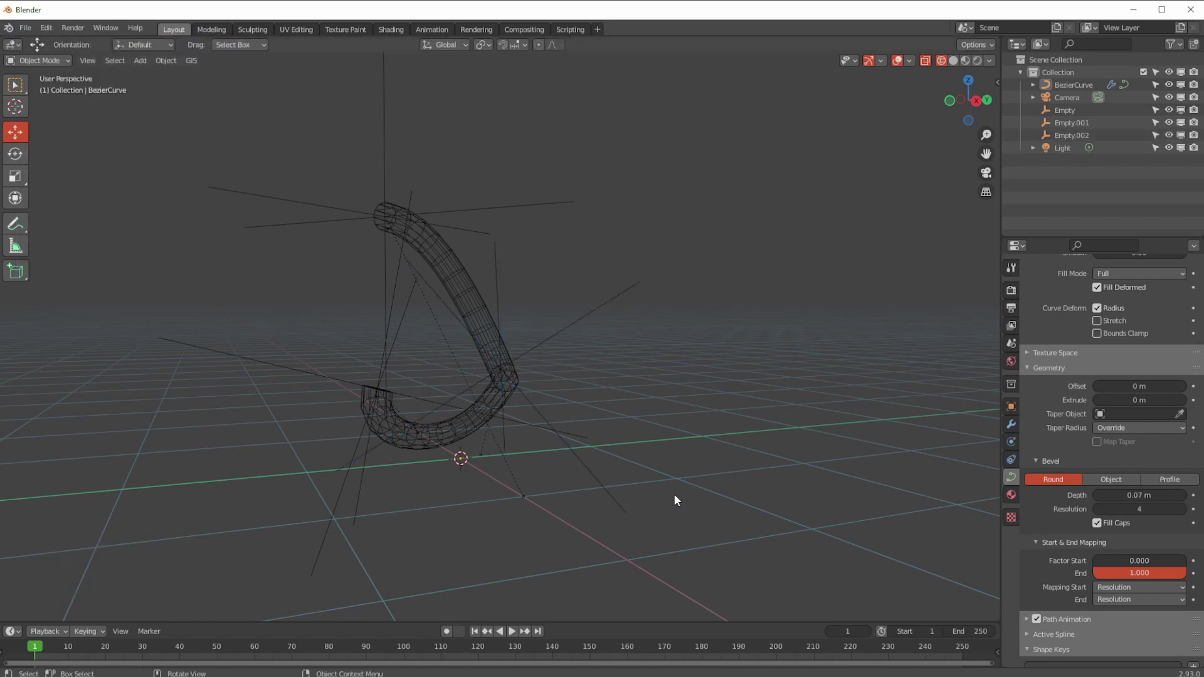
pyautogui.moveTo(653, 492); pyautogui.dragTo(361, 251)
pyautogui.press('Delete')
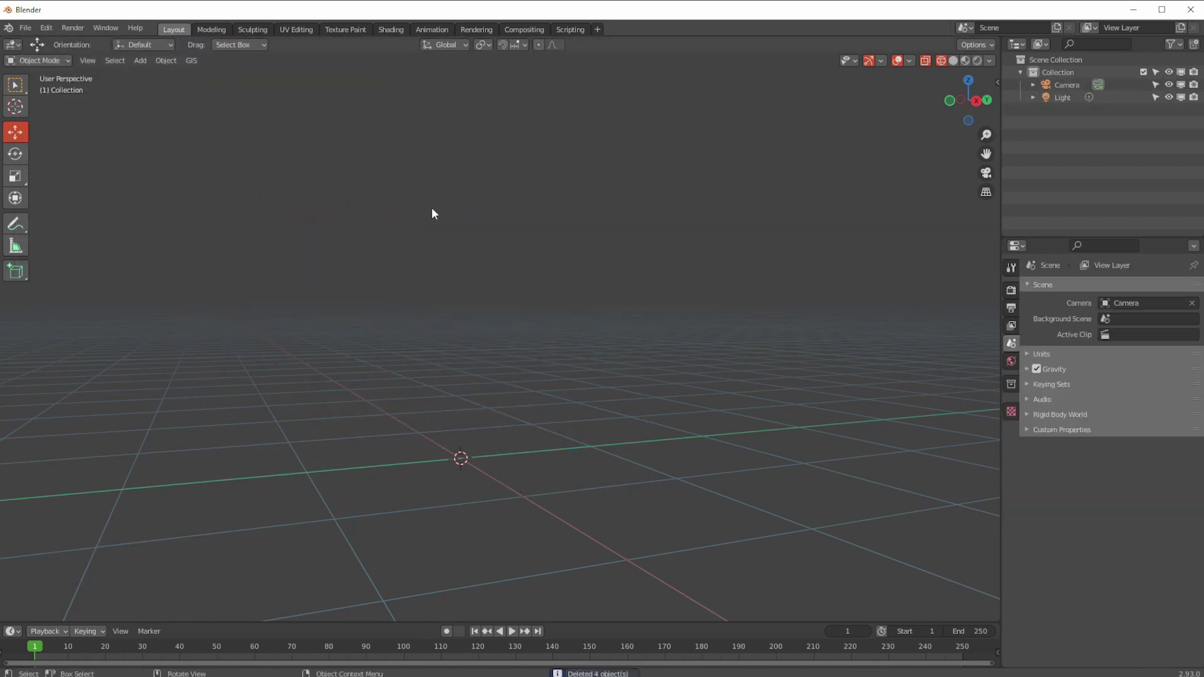
pyautogui.moveTo(367, 280); pyautogui.dragTo(392, 342, button='middle')
# - Add a Grid mesh with 20 X and 20 Y subdivisions
pyautogui.click(139, 61)
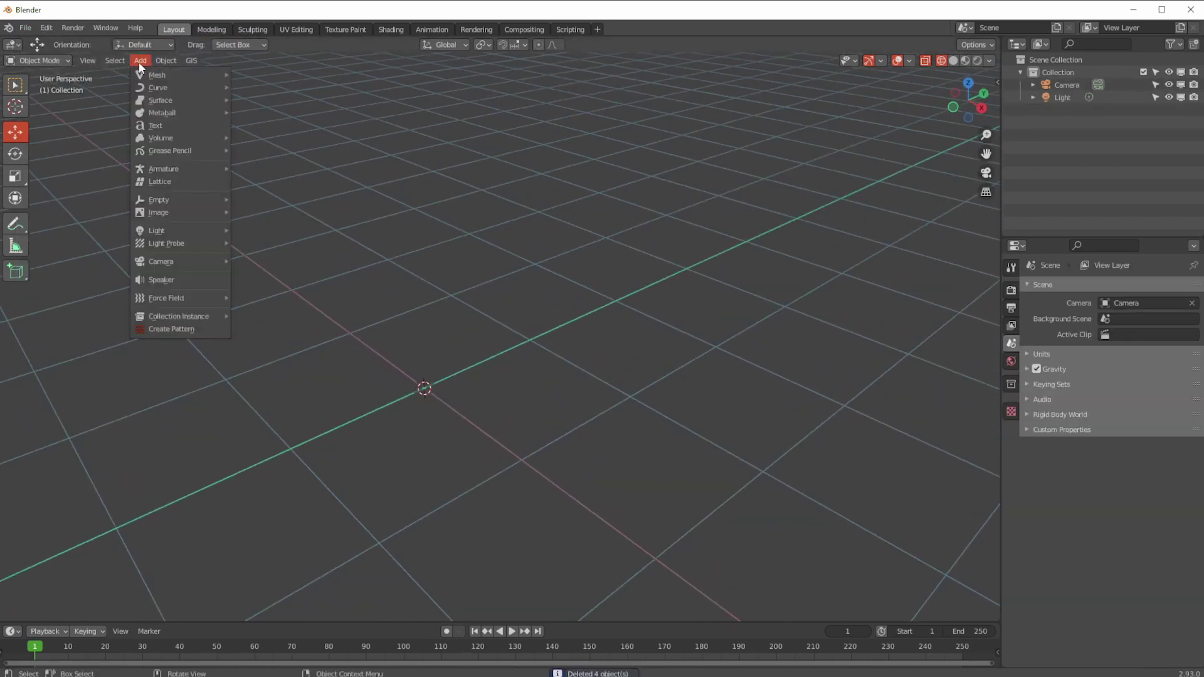
pyautogui.moveTo(153, 75)
pyautogui.click(259, 181)
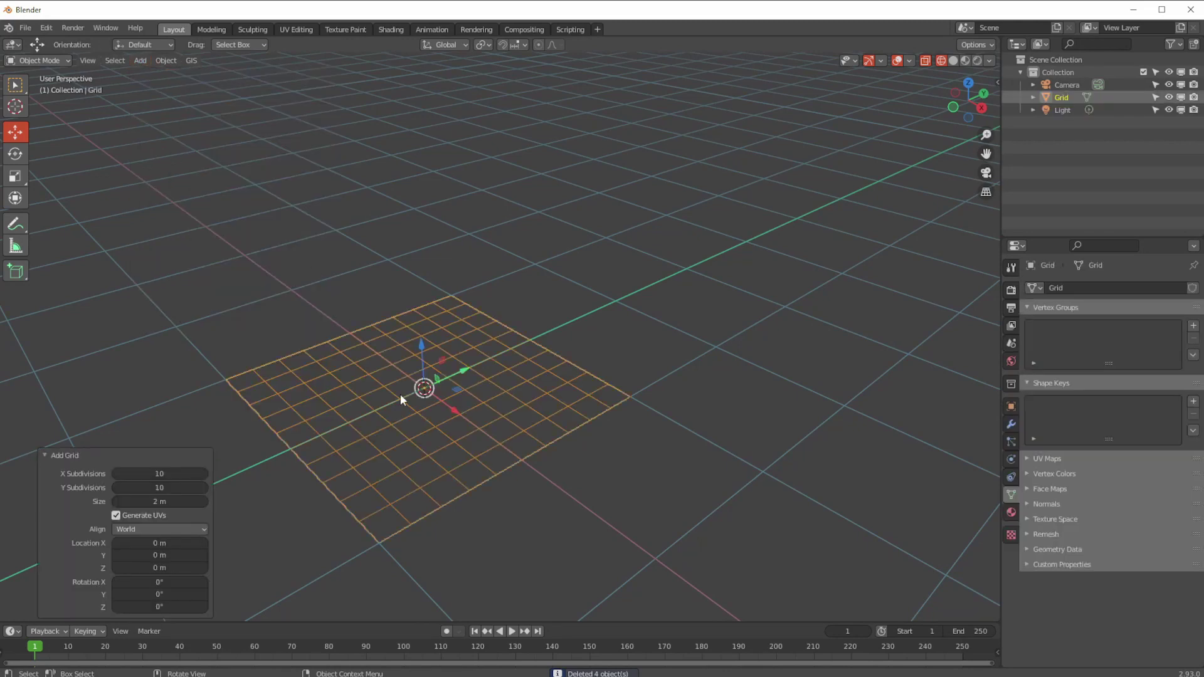
pyautogui.moveTo(390, 342)
pyautogui.mouseDown(button='middle')
pyautogui.moveTo(413, 389)
pyautogui.moveTo(385, 231)
pyautogui.moveTo(357, 302)
pyautogui.moveTo(389, 351)
pyautogui.mouseUp(button='middle')
pyautogui.click(158, 474)
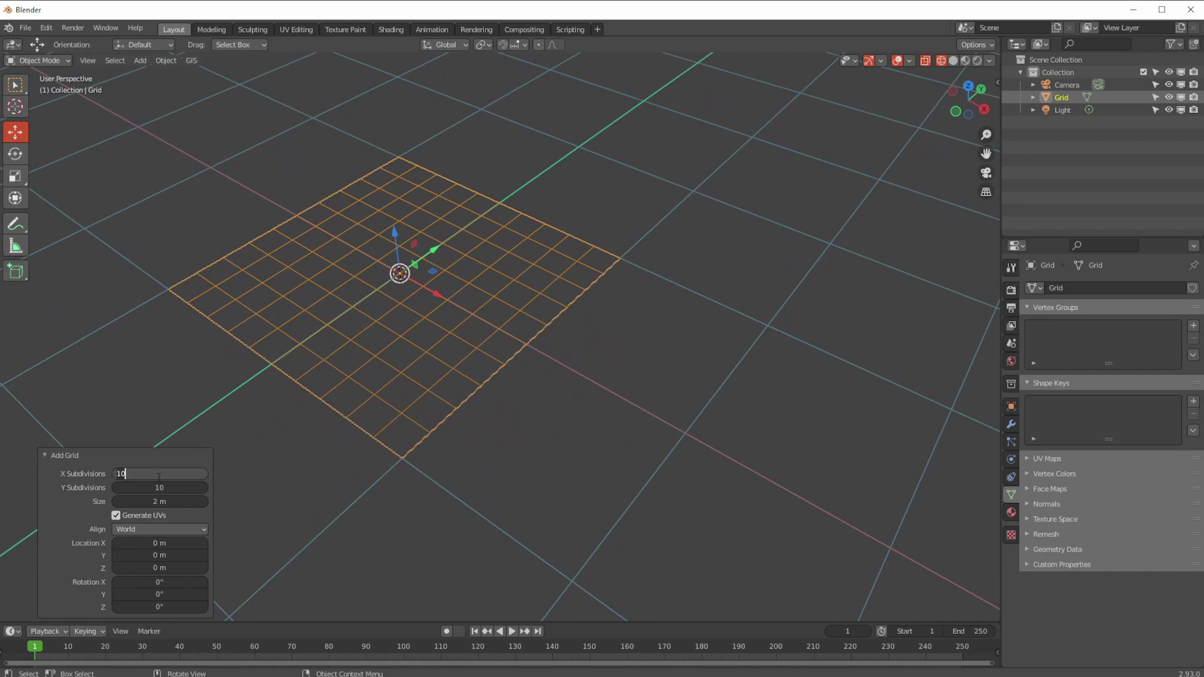
pyautogui.press('Tab')
pyautogui.write('20')
pyautogui.press('Return')
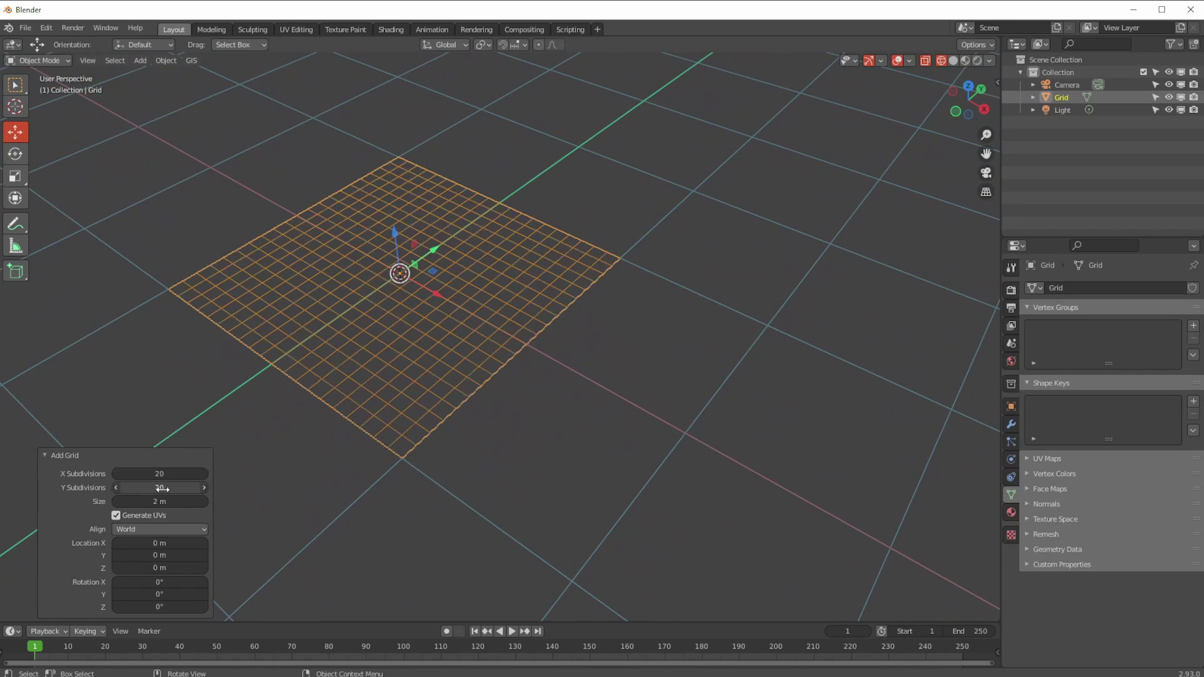
pyautogui.hotkey('alt', 'a')
pyautogui.moveTo(305, 344); pyautogui.dragTo(484, 165, button='middle')
pyautogui.moveTo(377, 292); pyautogui.dragTo(483, 382)
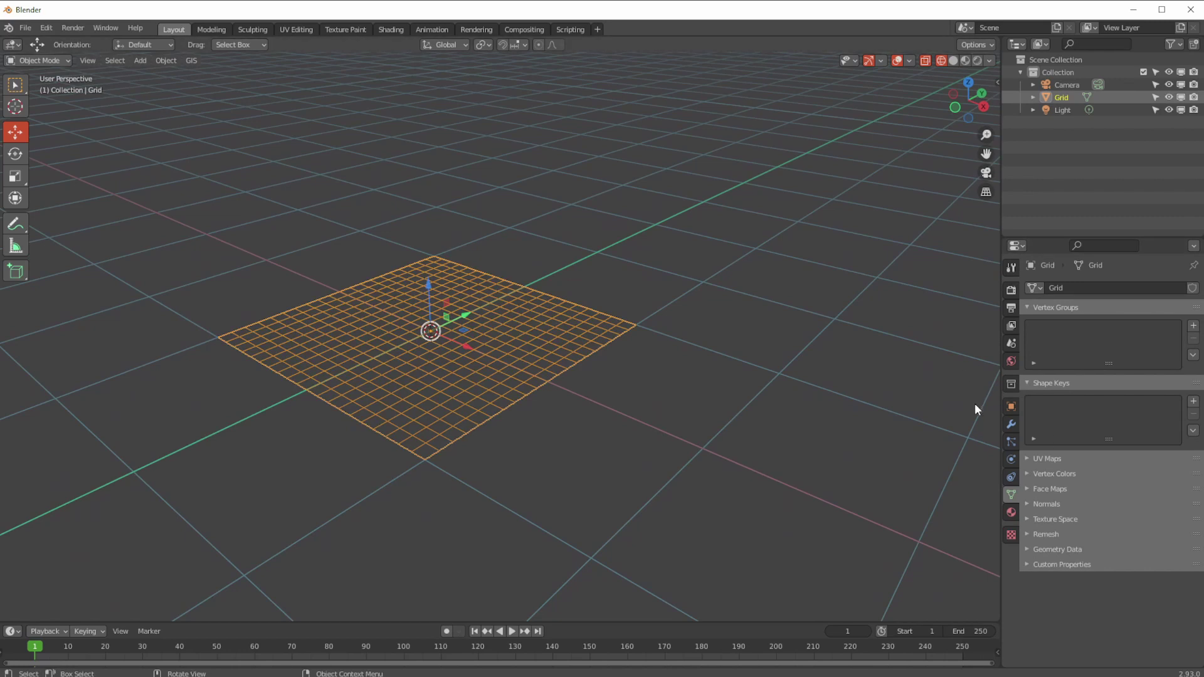
# - Add a Cloth modifier to the grid
pyautogui.click(1011, 424)
pyautogui.click(1037, 288)
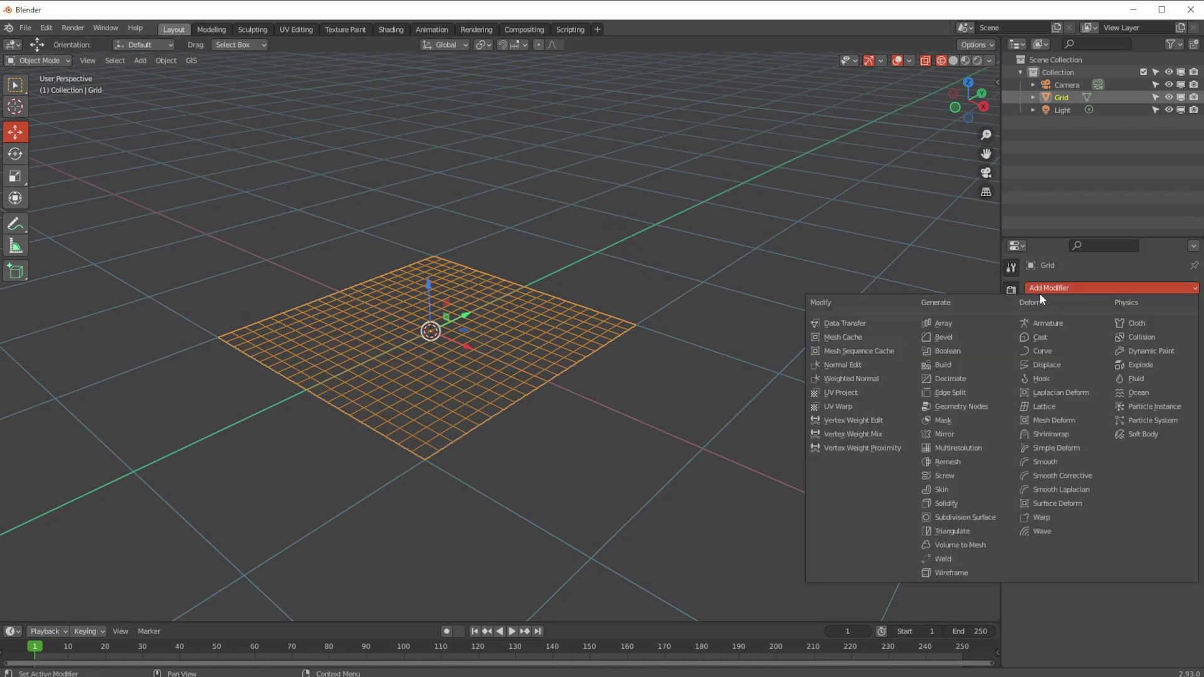
pyautogui.click(1136, 323)
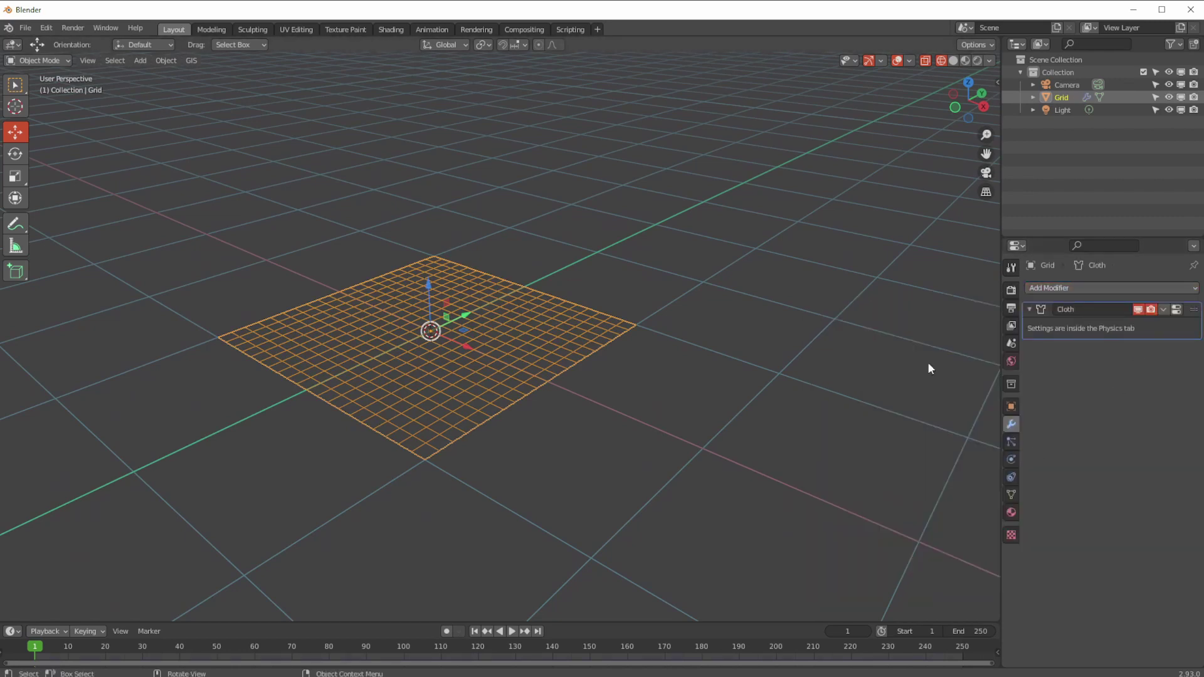
# - Play the cloth simulation, then reset to frame 1 and inspect the grid
pyautogui.click(511, 631)
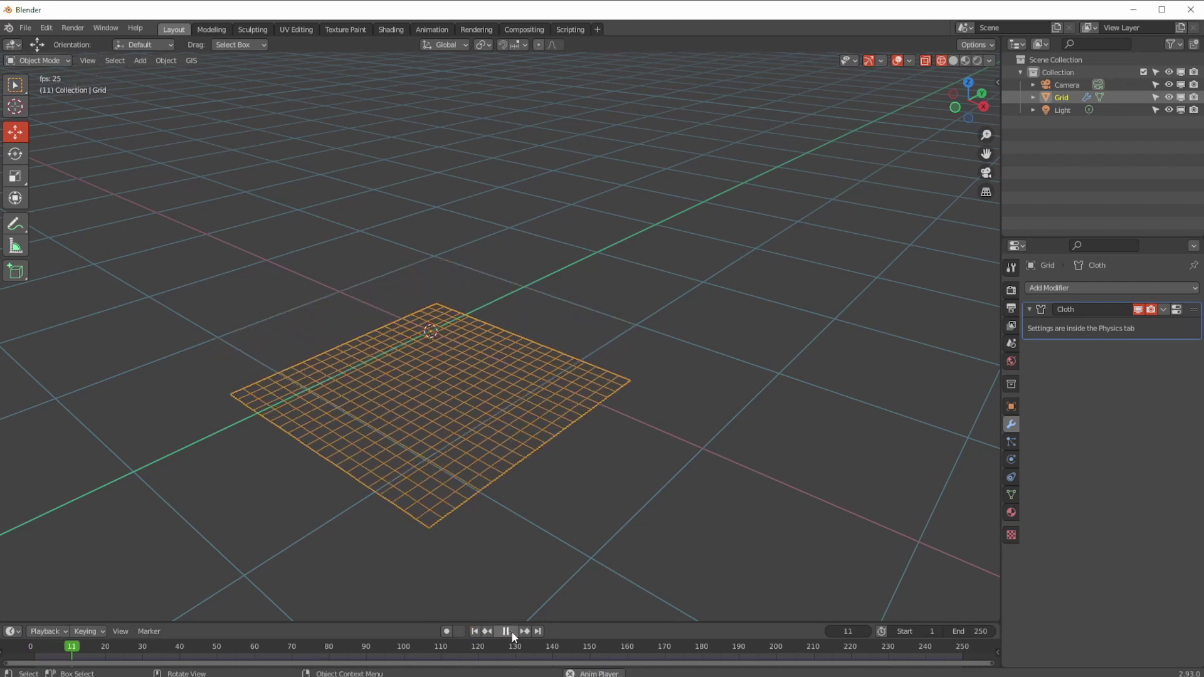
pyautogui.click(475, 632)
pyautogui.moveTo(414, 517); pyautogui.dragTo(444, 390, button='middle')
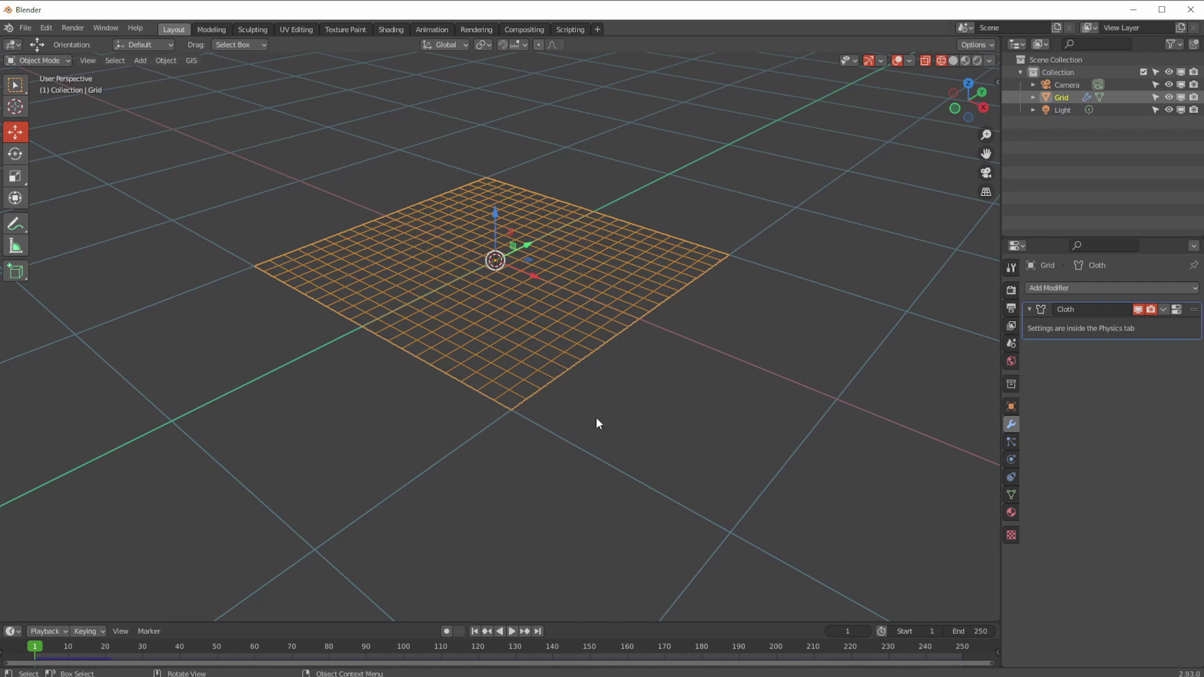
pyautogui.moveTo(443, 246); pyautogui.dragTo(234, 280, button='middle')
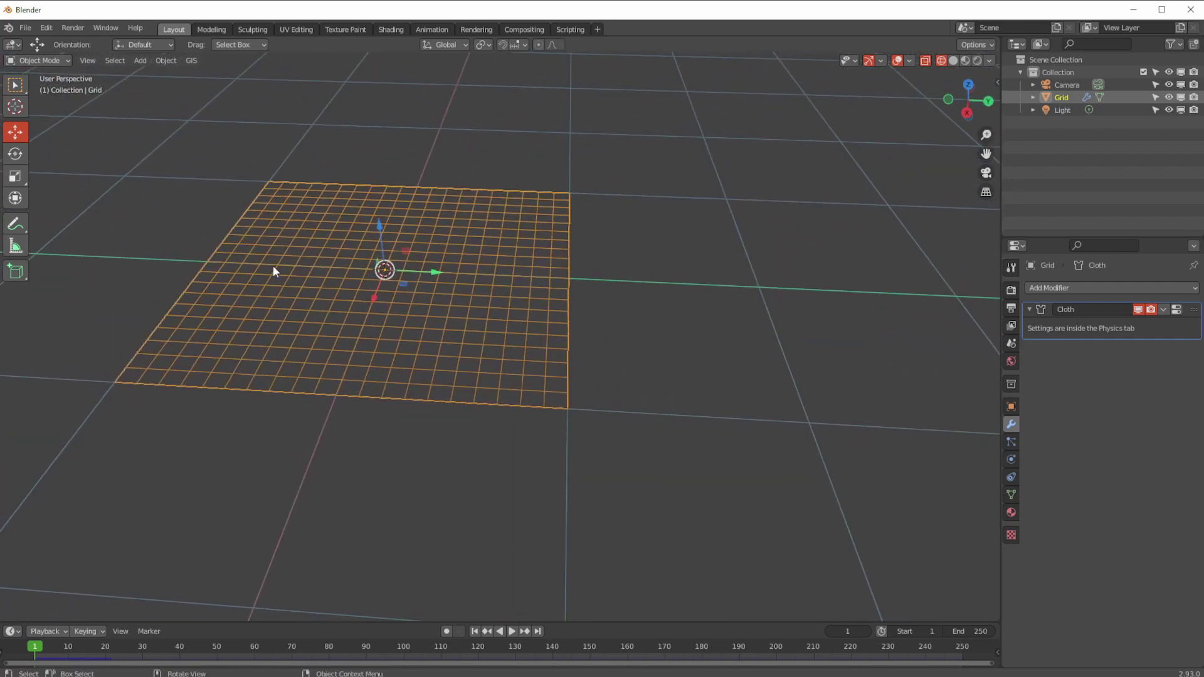
pyautogui.moveTo(569, 247); pyautogui.dragTo(350, 310, button='middle')
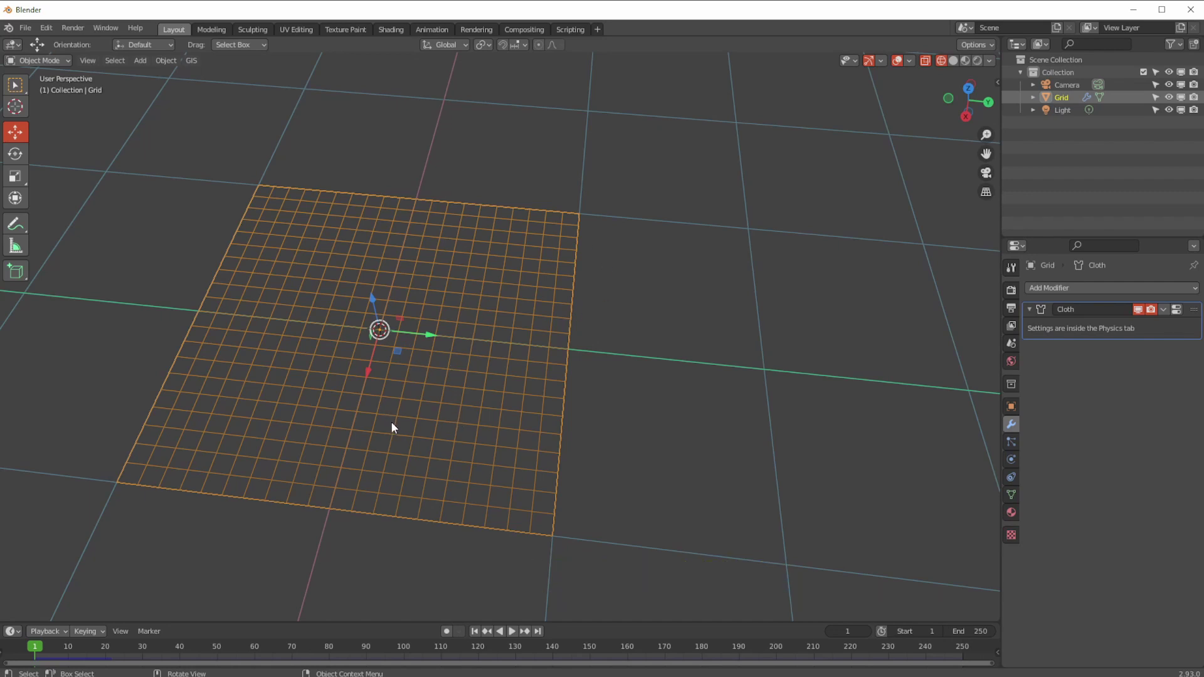
pyautogui.moveTo(395, 363); pyautogui.dragTo(391, 389, button='middle')
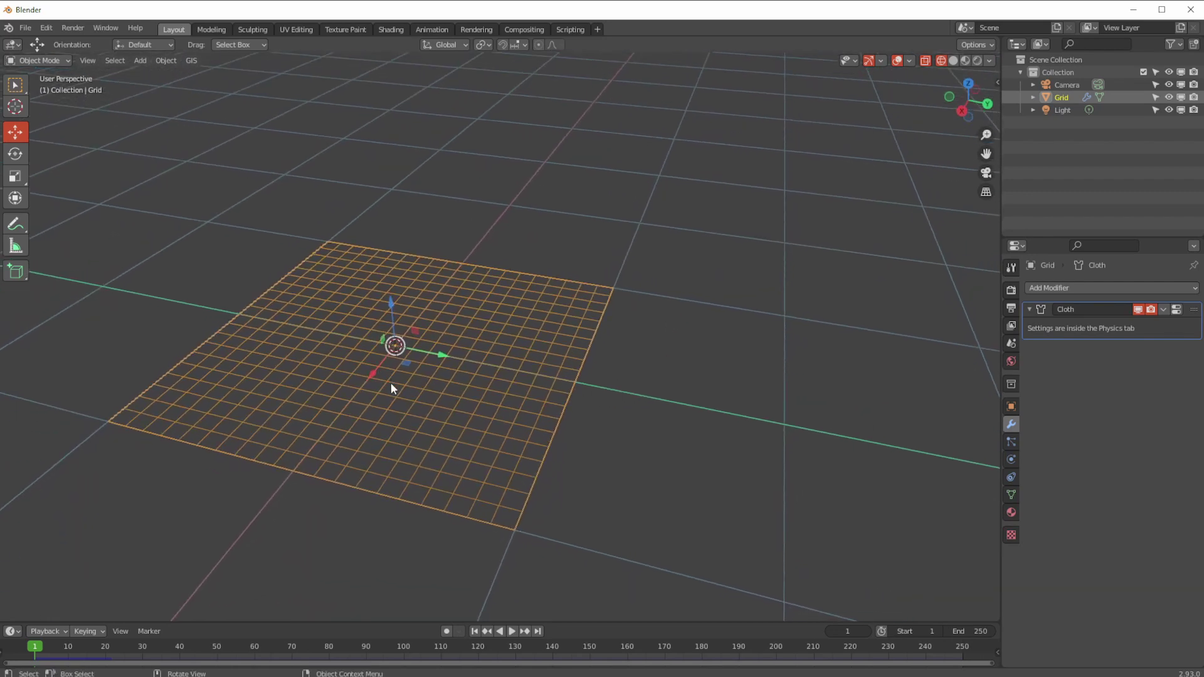
pyautogui.click(36, 60)
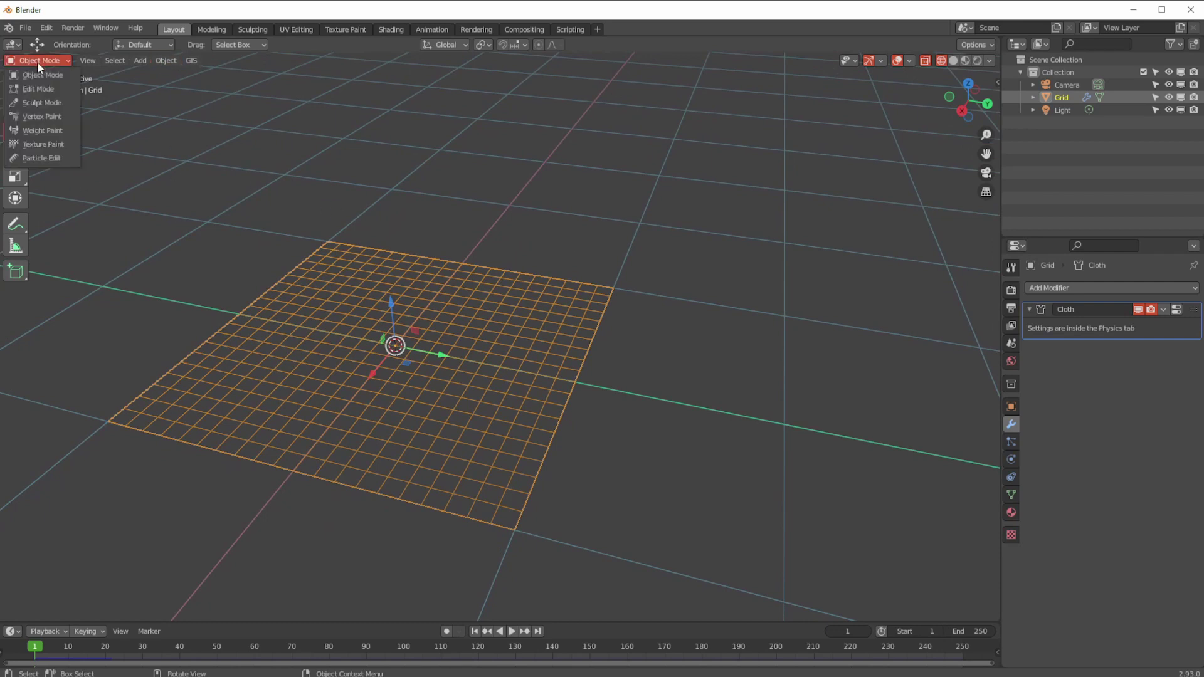
# - In Edit Mode, box-select the grid's entire top row of vertices
pyautogui.click(37, 78)
pyautogui.moveTo(326, 274); pyautogui.dragTo(193, 161, button='middle')
pyautogui.moveTo(135, 129); pyautogui.dragTo(567, 190)
pyautogui.moveTo(563, 225); pyautogui.dragTo(379, 171, button='middle')
pyautogui.moveTo(134, 119); pyautogui.dragTo(604, 184)
pyautogui.moveTo(602, 198); pyautogui.dragTo(549, 215, button='middle')
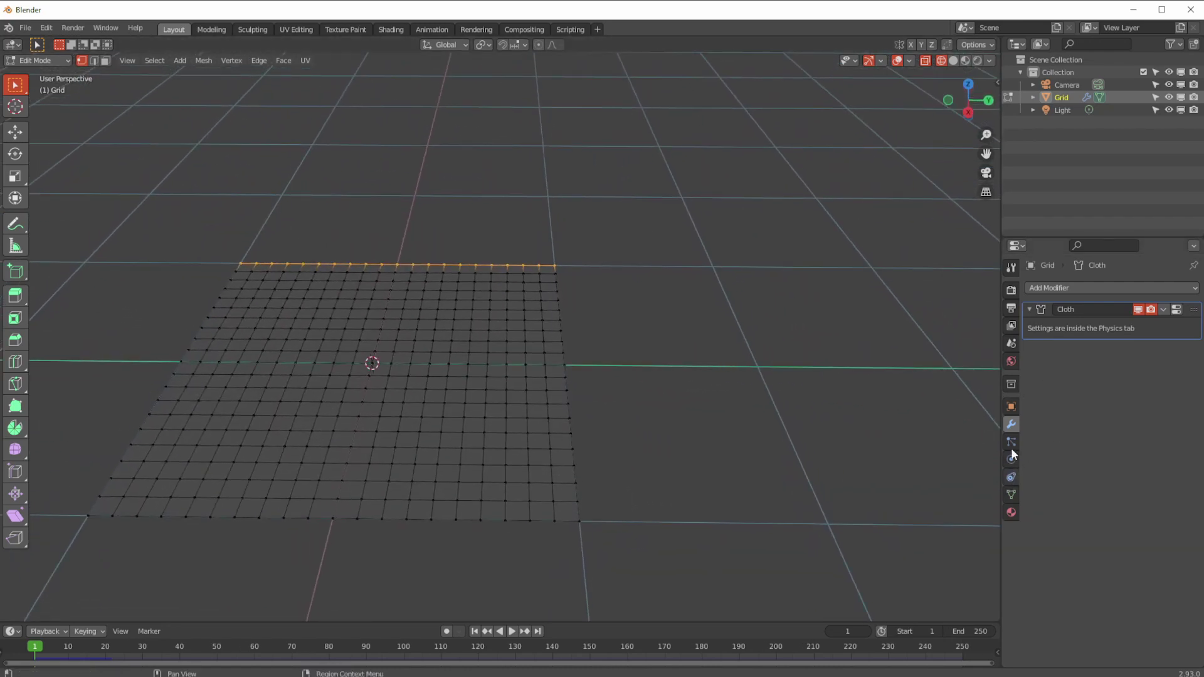
# - Create a vertex group named pinLock for the selected vertices and check its selection
pyautogui.click(1012, 494)
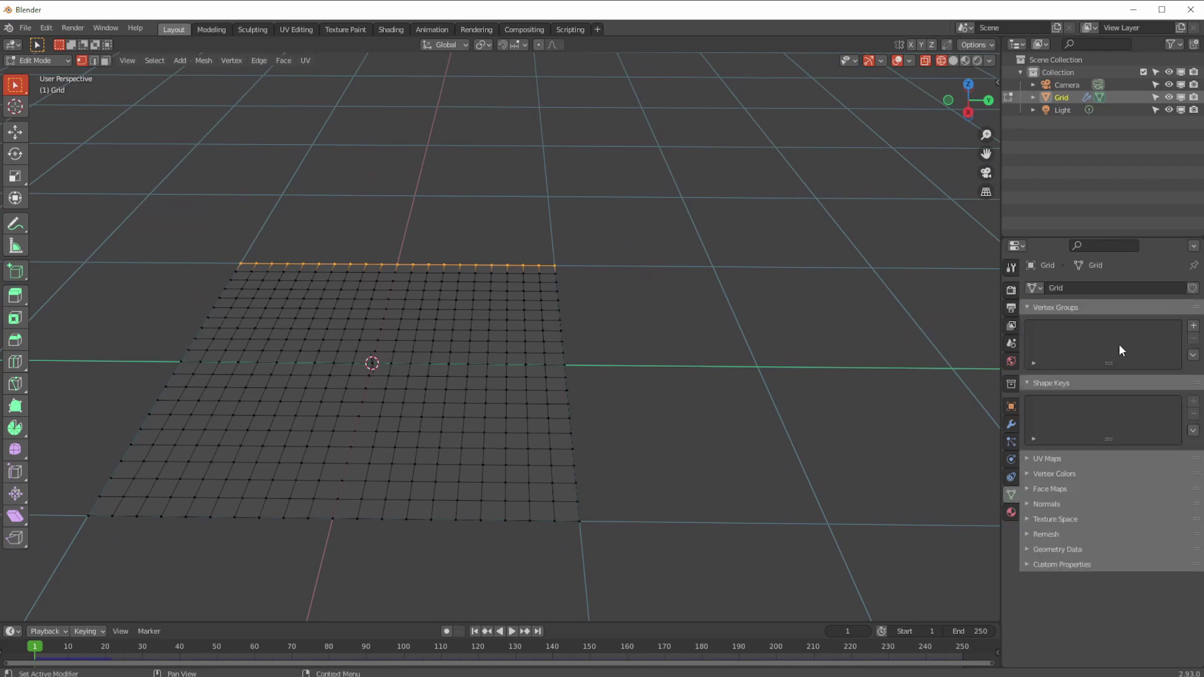
pyautogui.click(1194, 326)
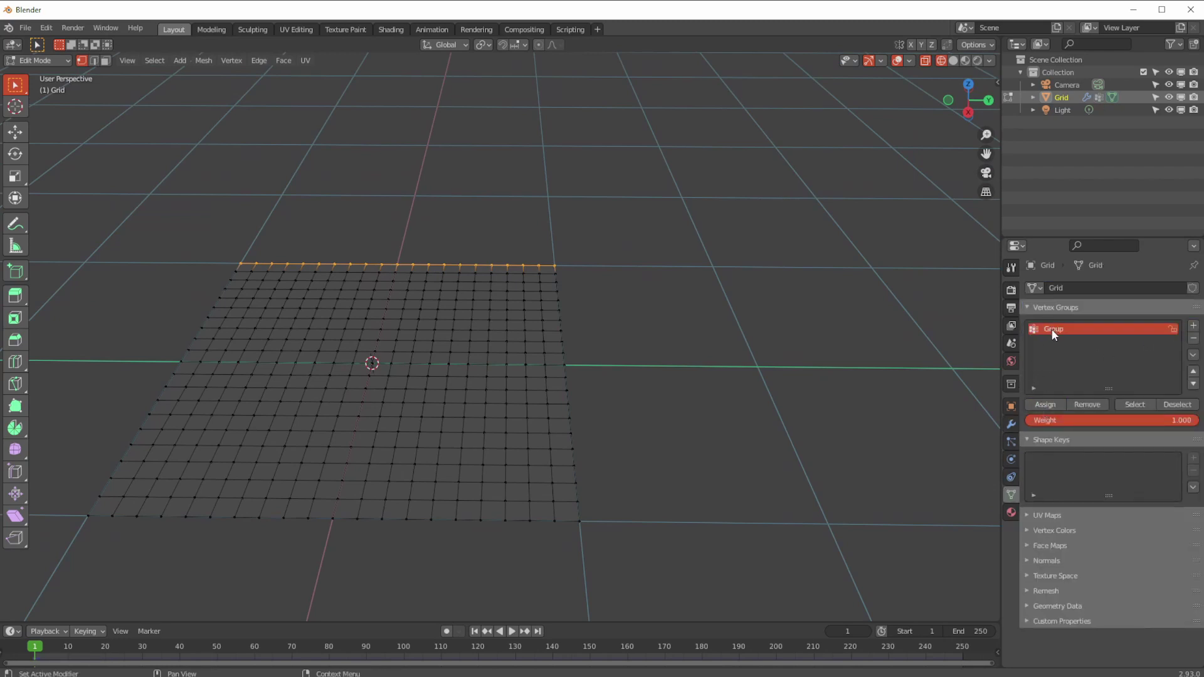
pyautogui.write('pinLock')
pyautogui.press('Return')
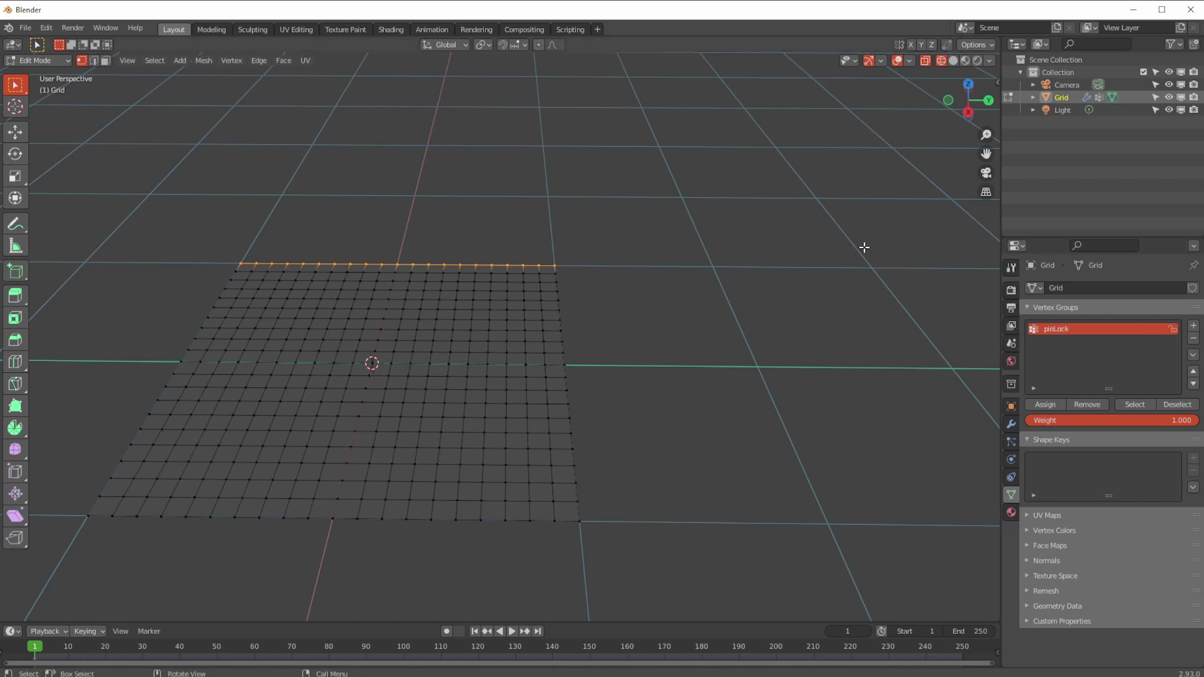
pyautogui.click(1172, 407)
pyautogui.click(1142, 404)
pyautogui.moveTo(469, 277); pyautogui.dragTo(562, 193, button='middle')
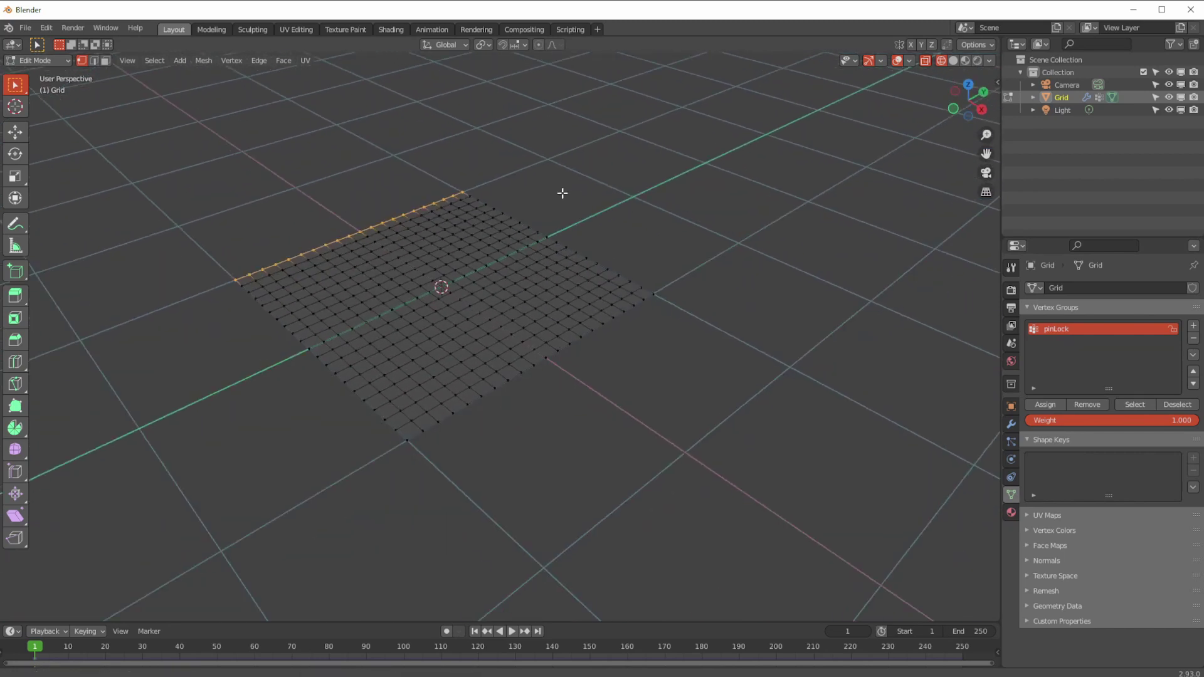
# - Set the cloth's Pin Group to pinLock in the Physics shape settings
pyautogui.click(1011, 460)
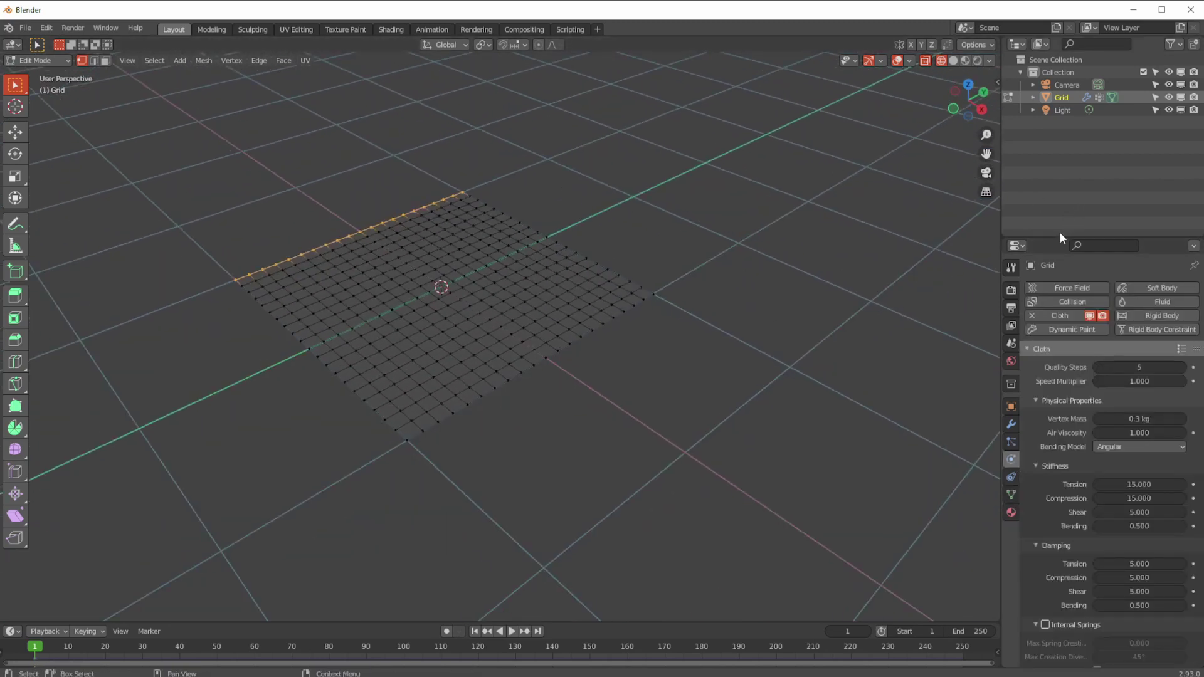
pyautogui.scroll(-4, 1051, 502)
pyautogui.scroll(-8, 1047, 446)
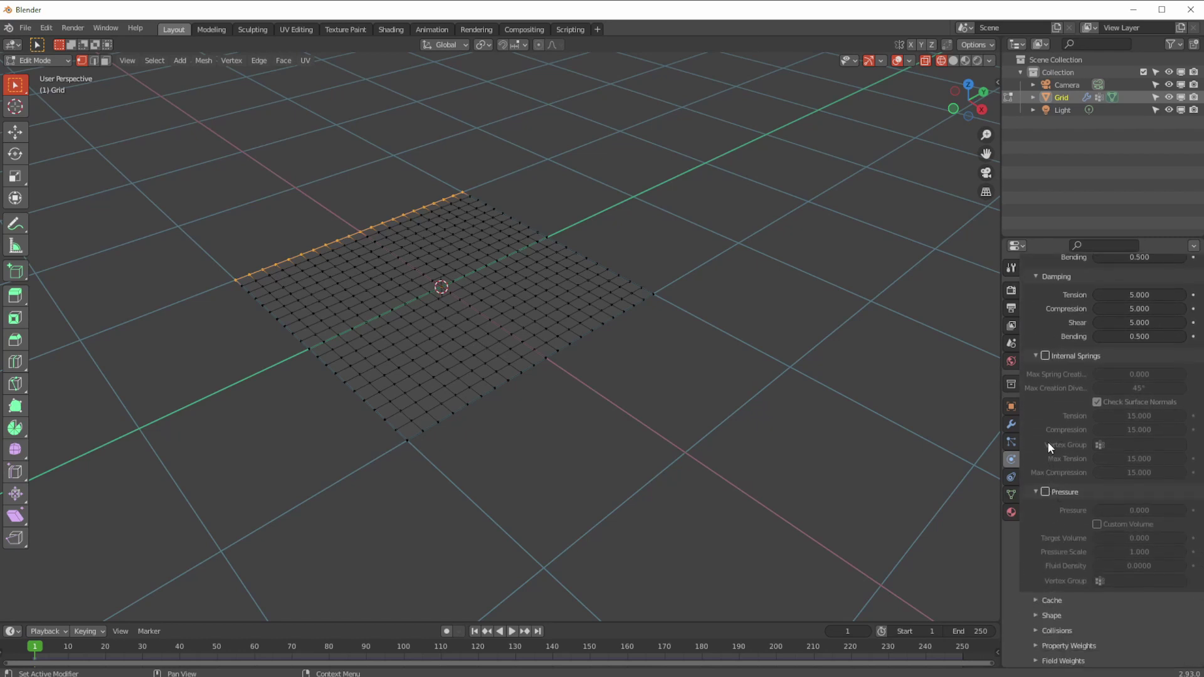
pyautogui.click(1045, 615)
pyautogui.scroll(-4, 1045, 601)
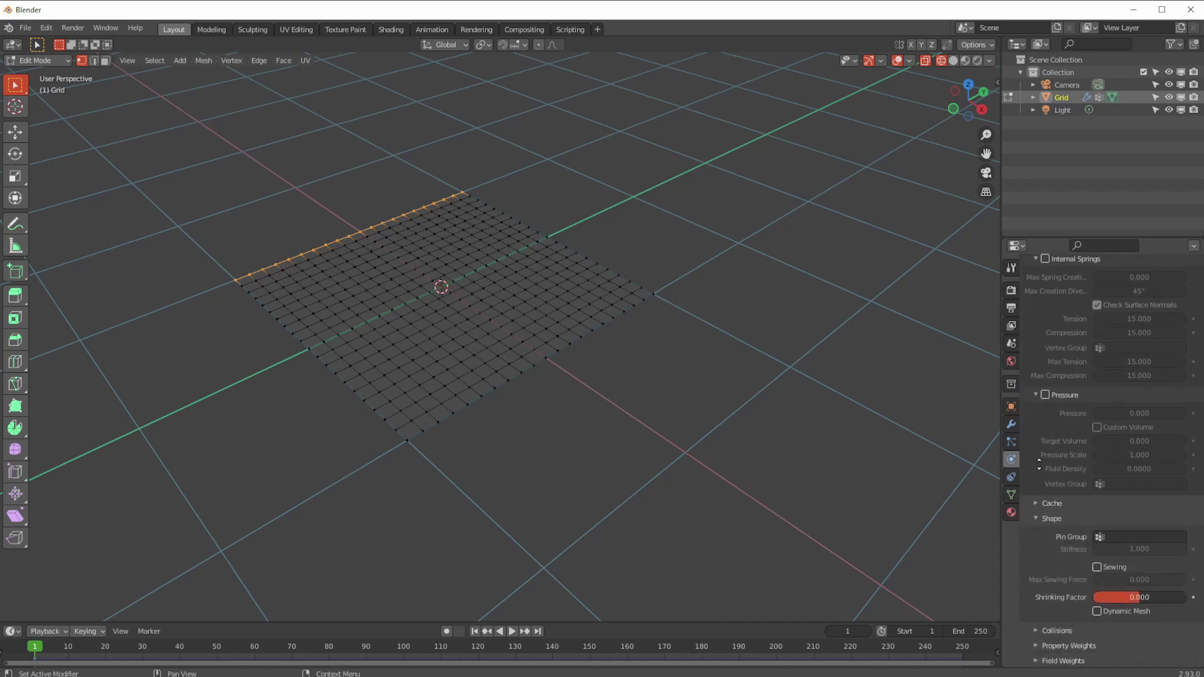
pyautogui.click(1123, 538)
pyautogui.click(1070, 406)
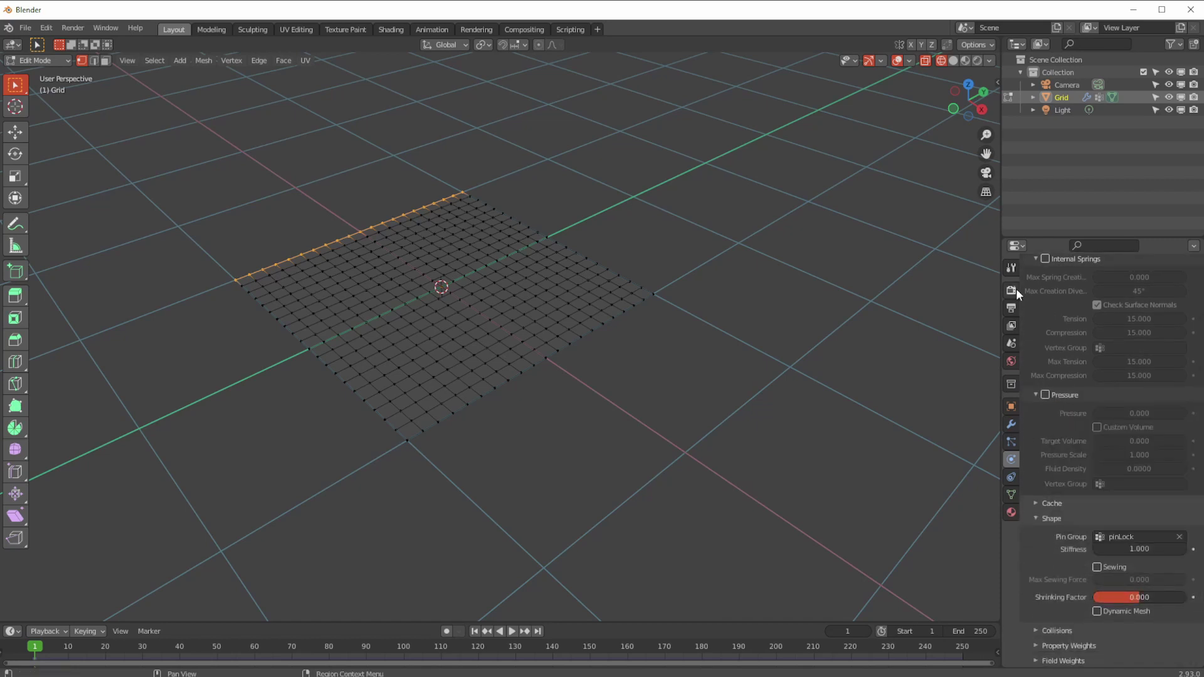
# - Return to Object Mode, play the pinned cloth simulation, then reset to frame 1
pyautogui.click(512, 631)
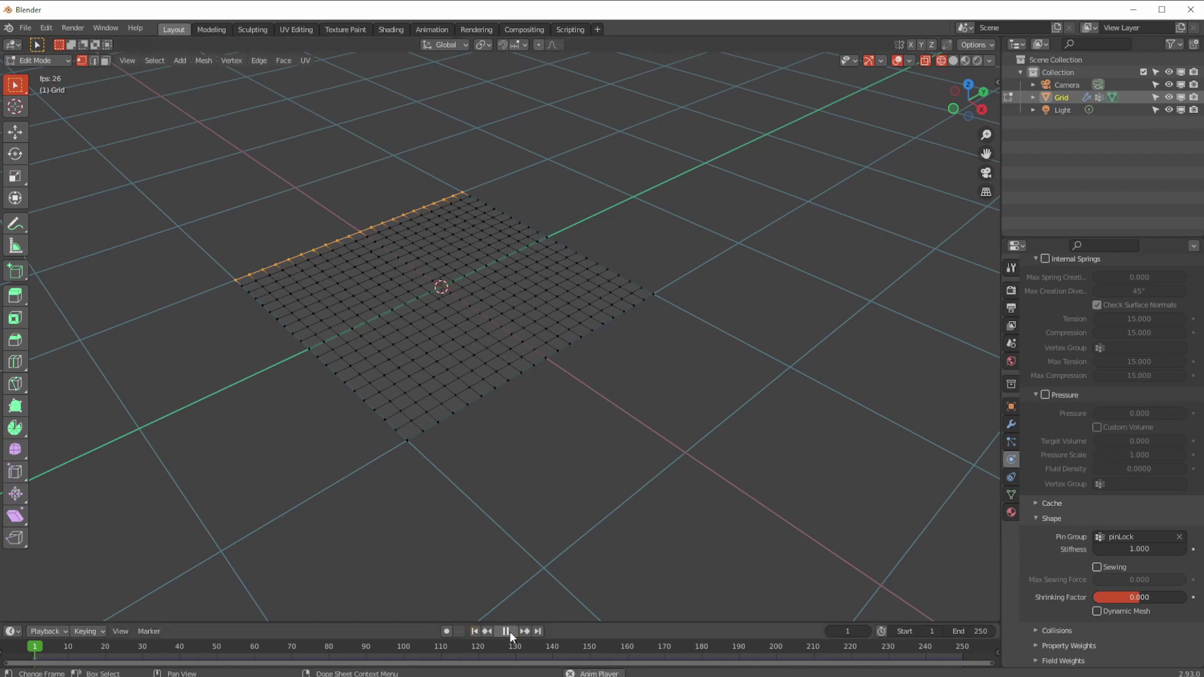
pyautogui.press('Escape')
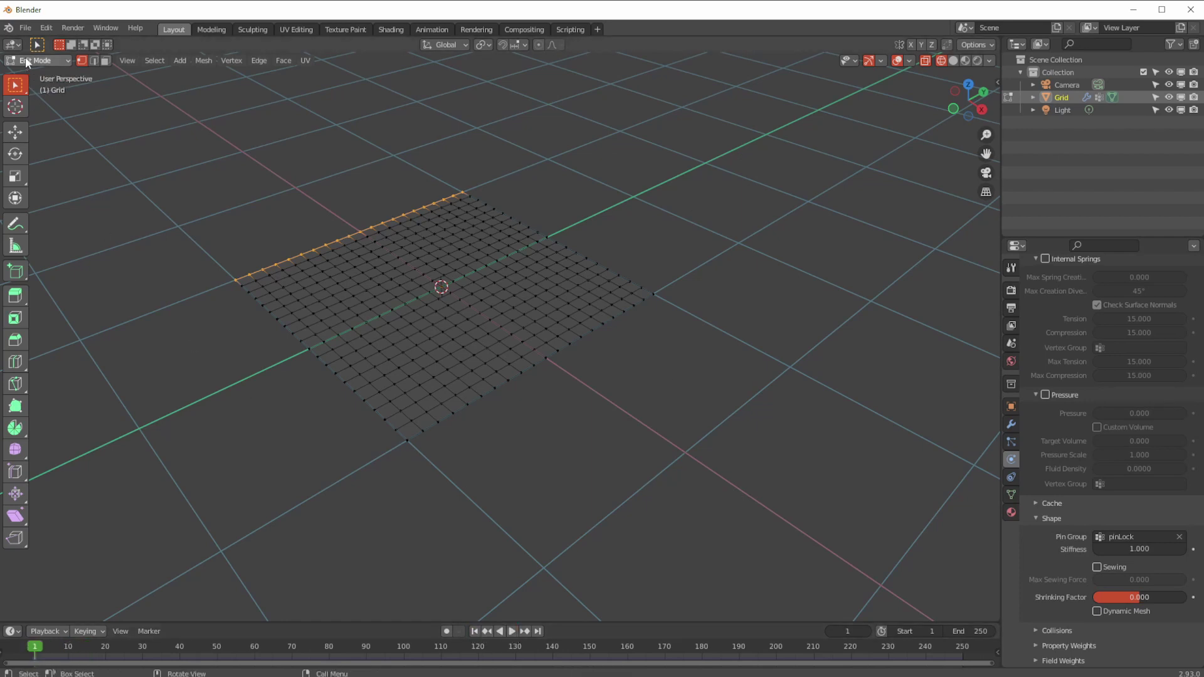
pyautogui.press('Tab')
pyautogui.click(512, 631)
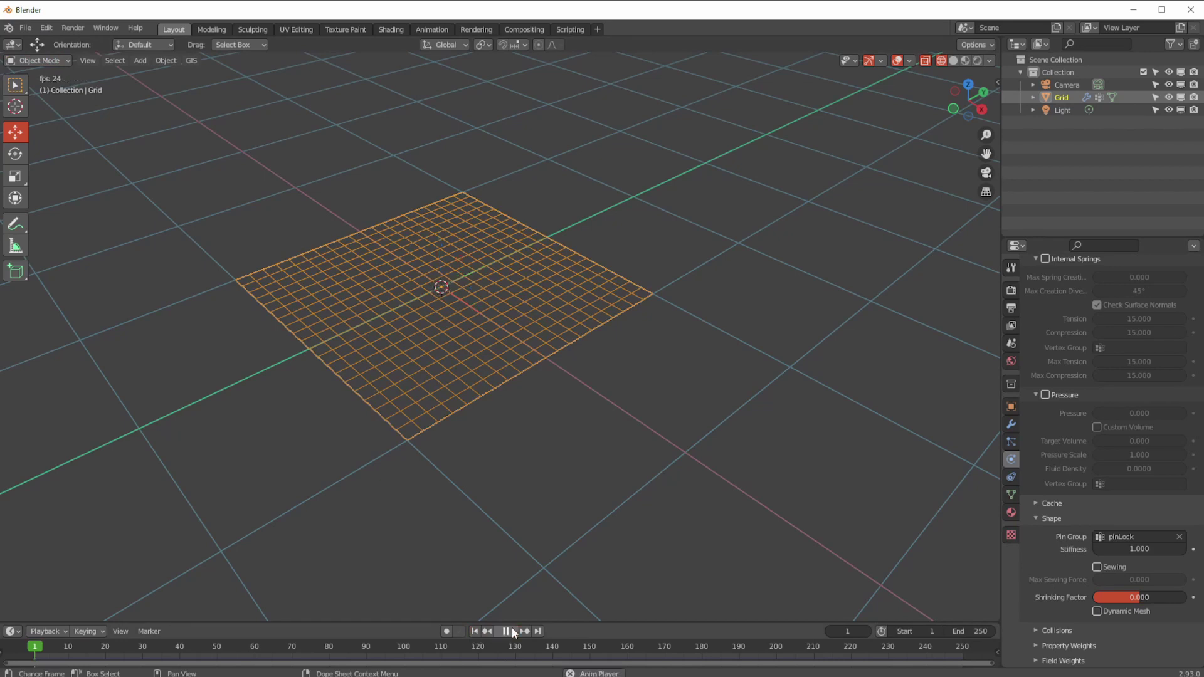
pyautogui.moveTo(463, 522); pyautogui.dragTo(447, 302, button='middle')
pyautogui.click(475, 631)
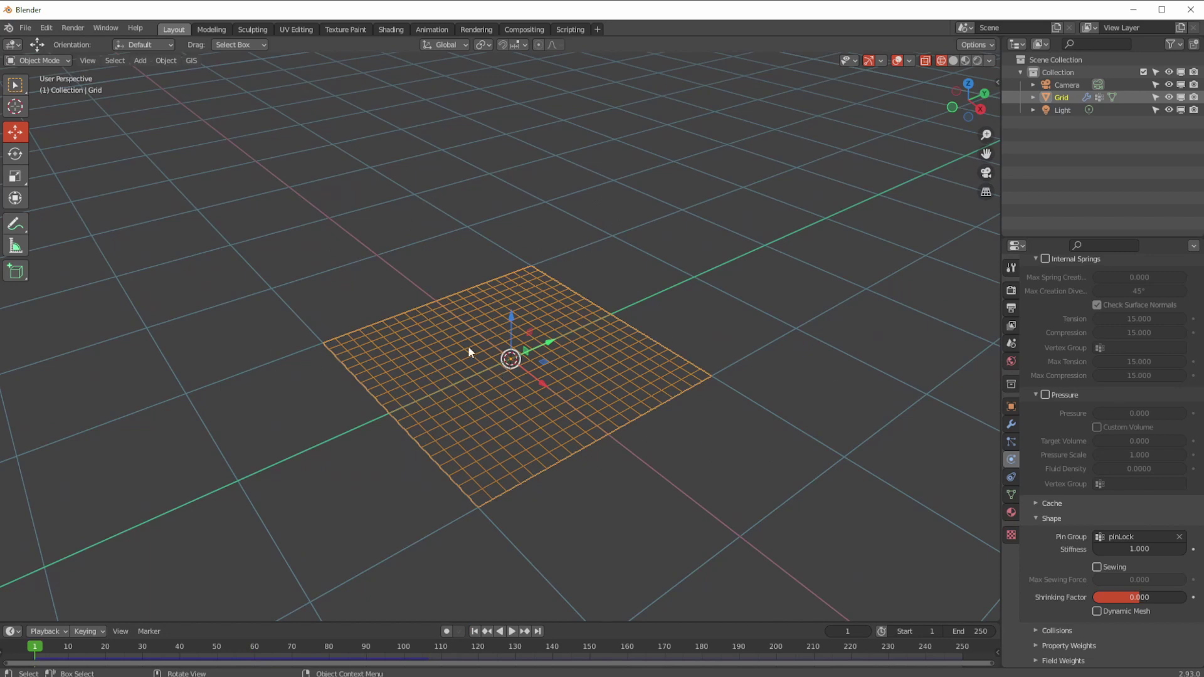
pyautogui.click(139, 61)
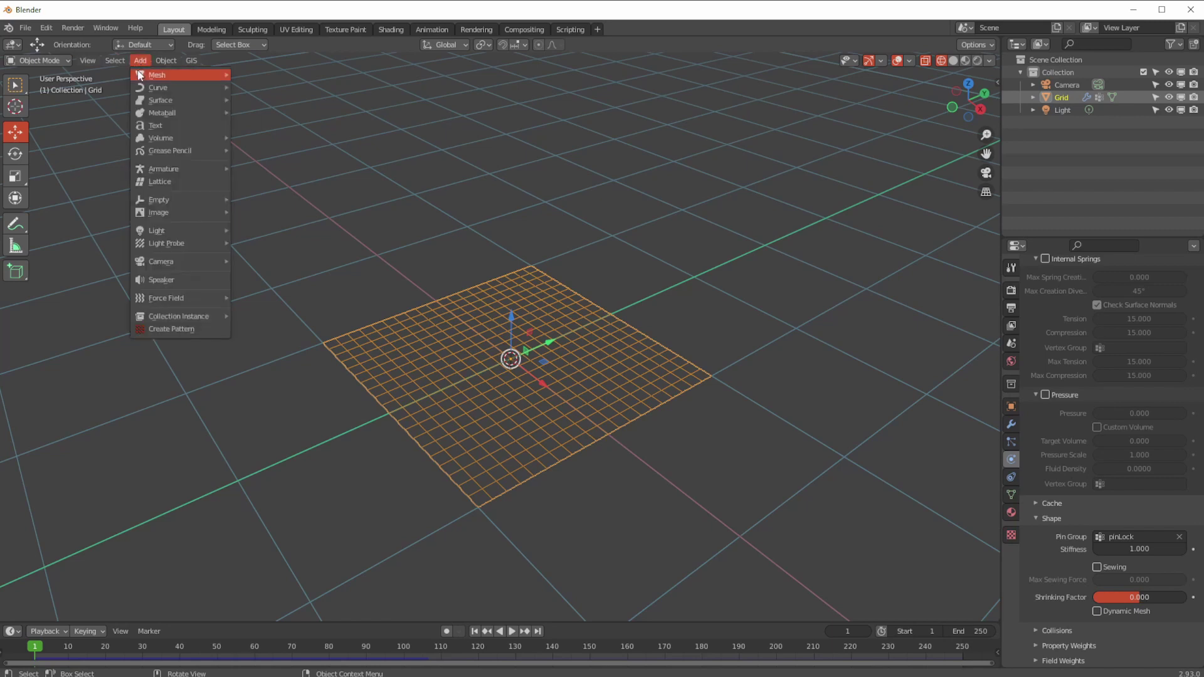
# - Add a Plain Axes empty and move it along X to the grid's edge
pyautogui.moveTo(199, 201)
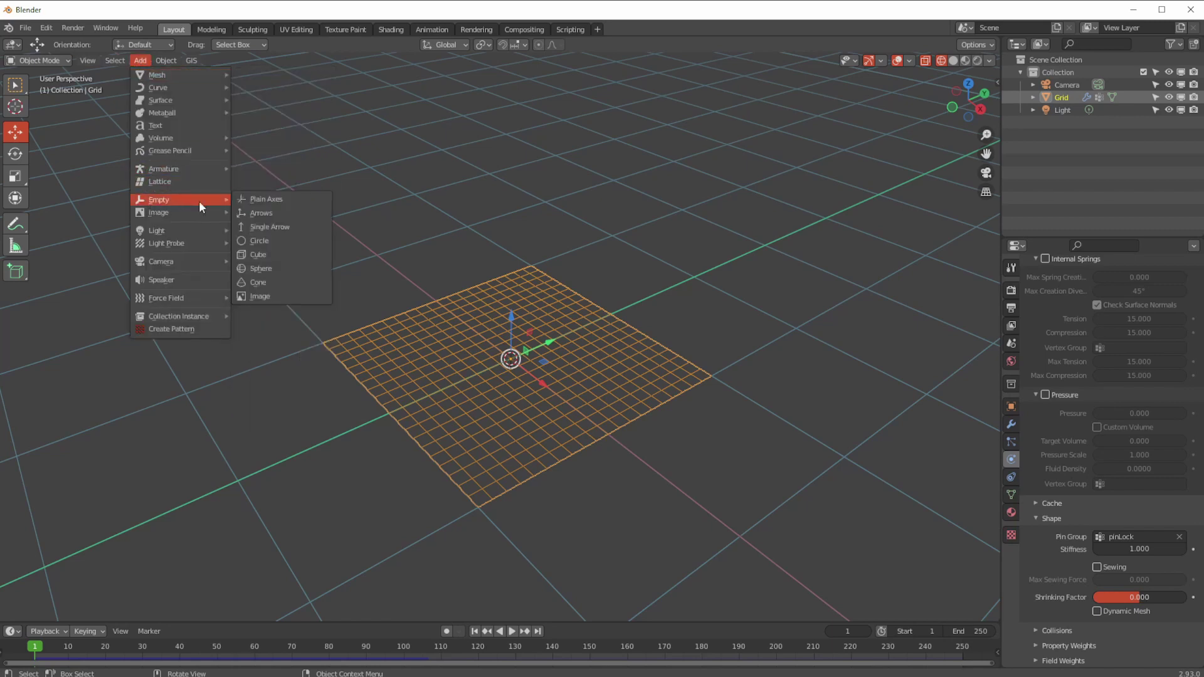
pyautogui.click(276, 199)
pyautogui.moveTo(543, 378); pyautogui.dragTo(453, 330)
pyautogui.moveTo(453, 330); pyautogui.dragTo(471, 243, button='middle')
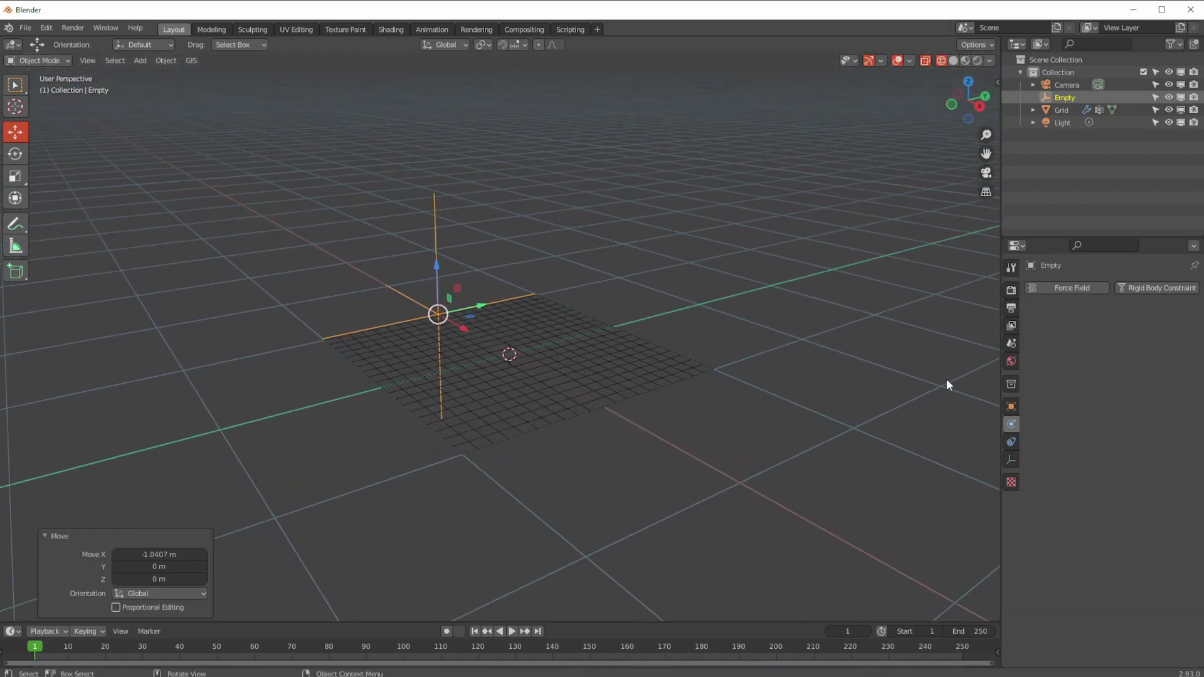
# - Give the grid a Hook modifier with Object Empty and vertex group pinLock, then test playback
pyautogui.click(583, 358)
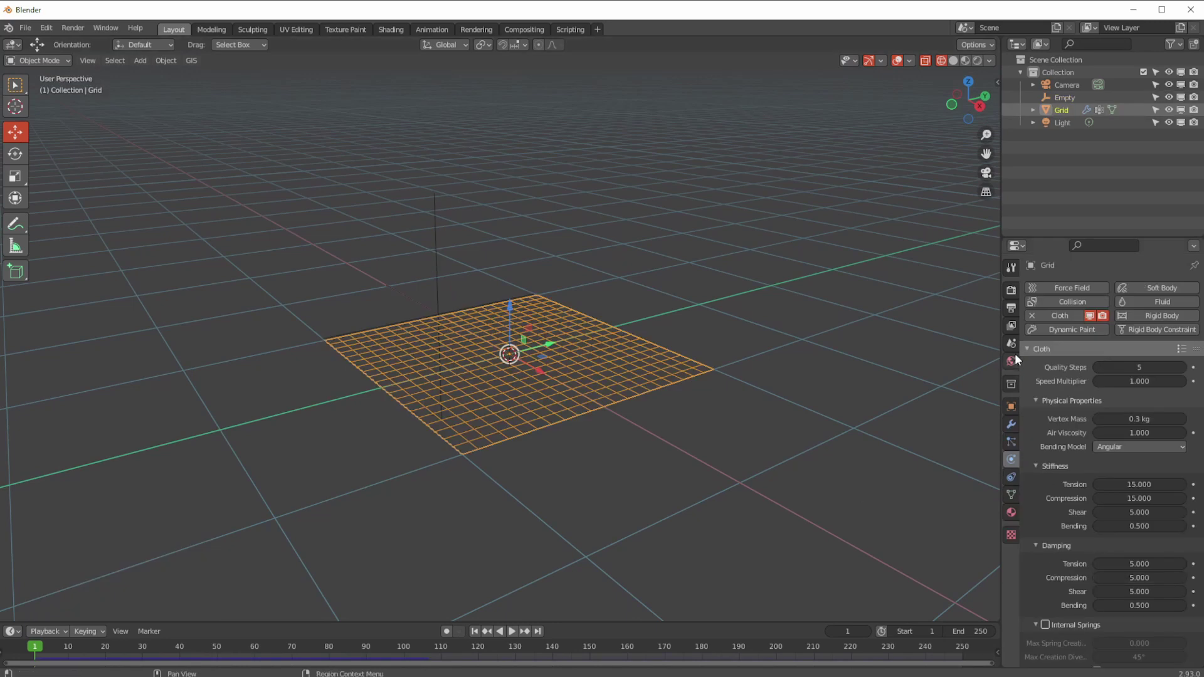
pyautogui.click(1031, 349)
pyautogui.click(1011, 424)
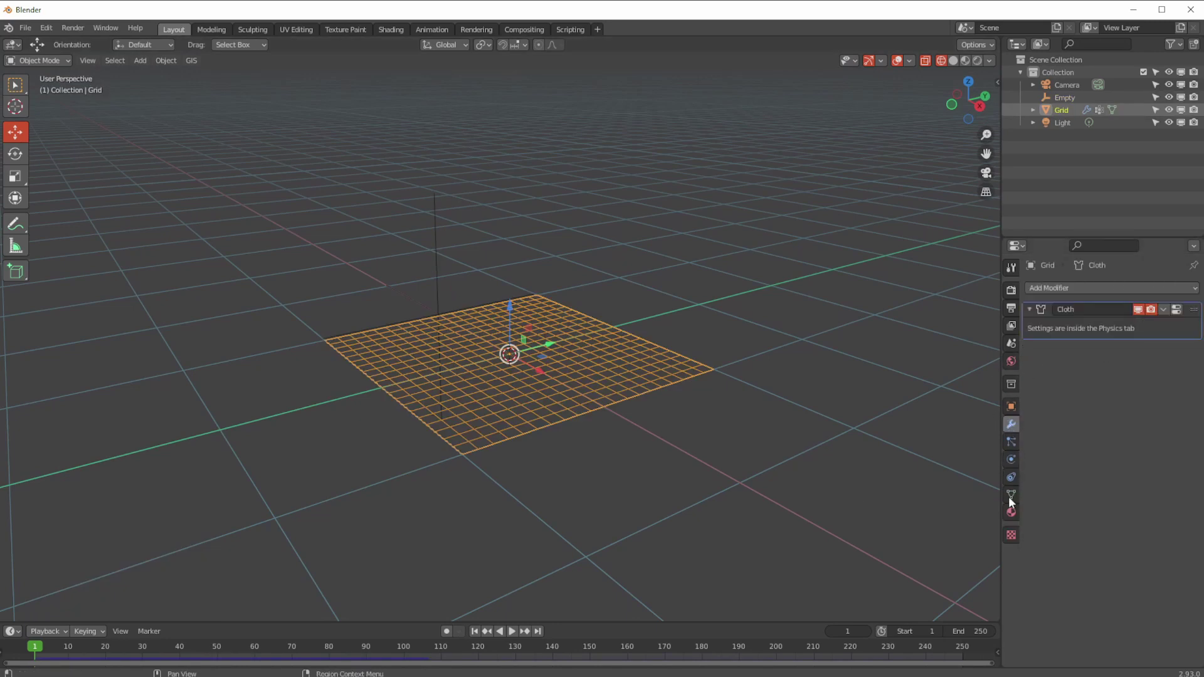
pyautogui.click(1030, 288)
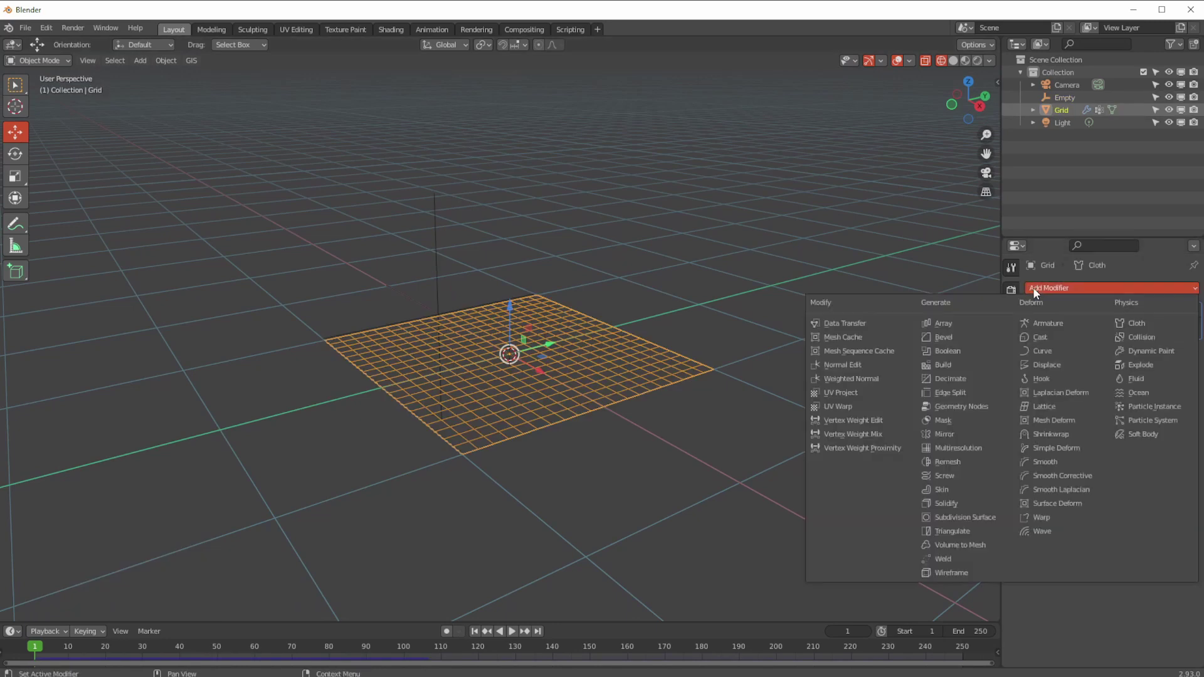
pyautogui.click(1035, 378)
pyautogui.click(1130, 370)
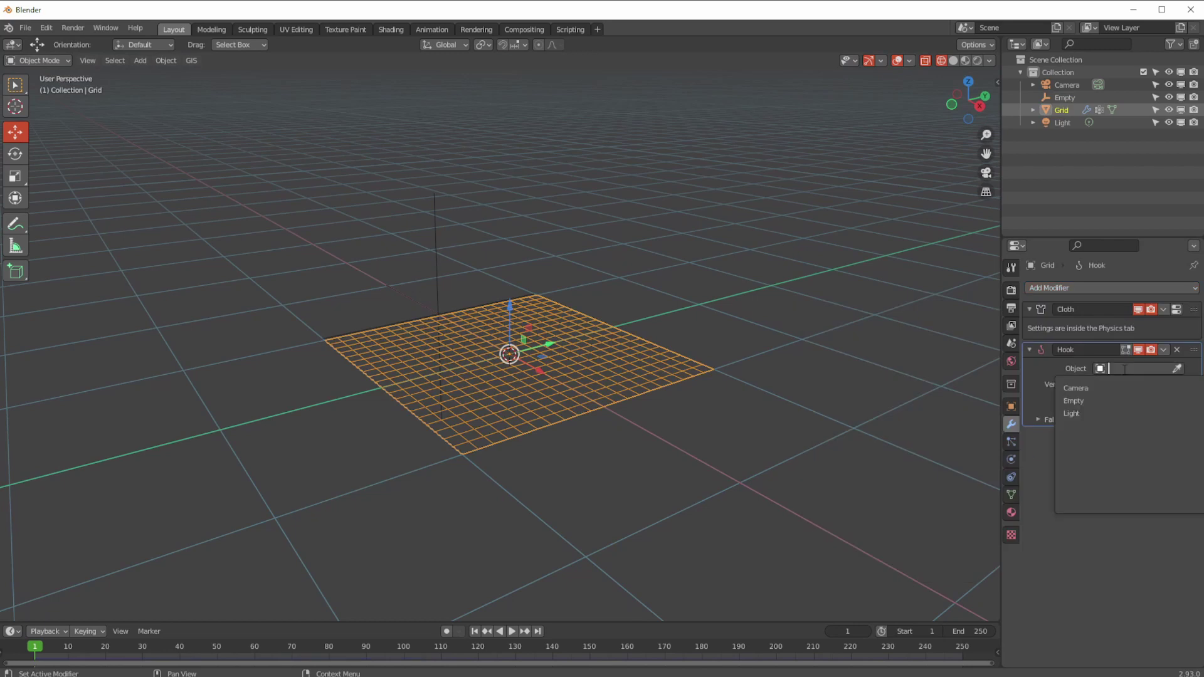
pyautogui.click(1123, 402)
pyautogui.click(1119, 383)
pyautogui.click(1122, 404)
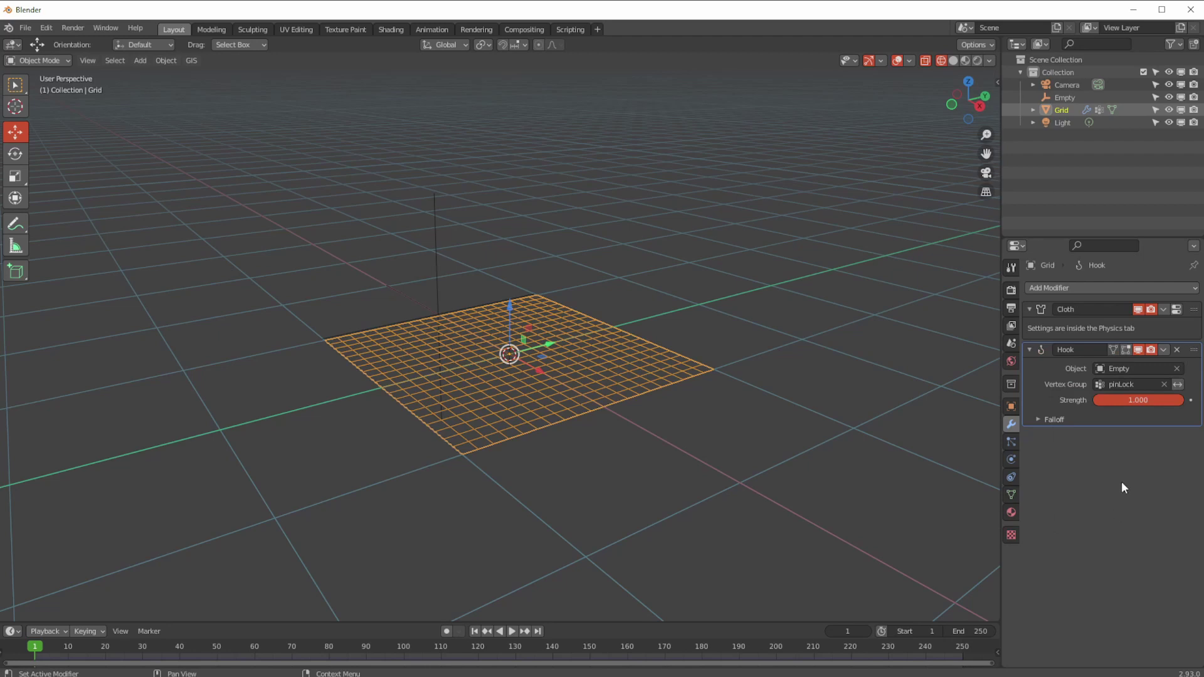
pyautogui.click(512, 632)
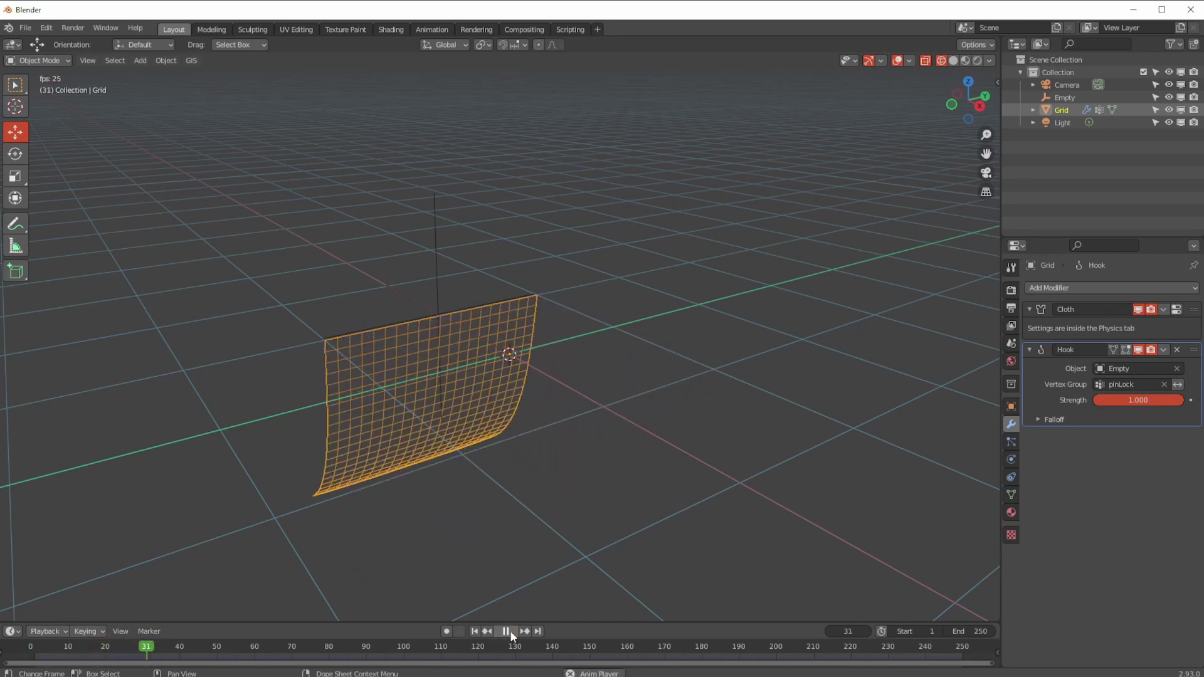
pyautogui.click(506, 632)
pyautogui.click(474, 632)
# - Keyframe the Empty's location at Z 0 m on frame 1
pyautogui.click(370, 286)
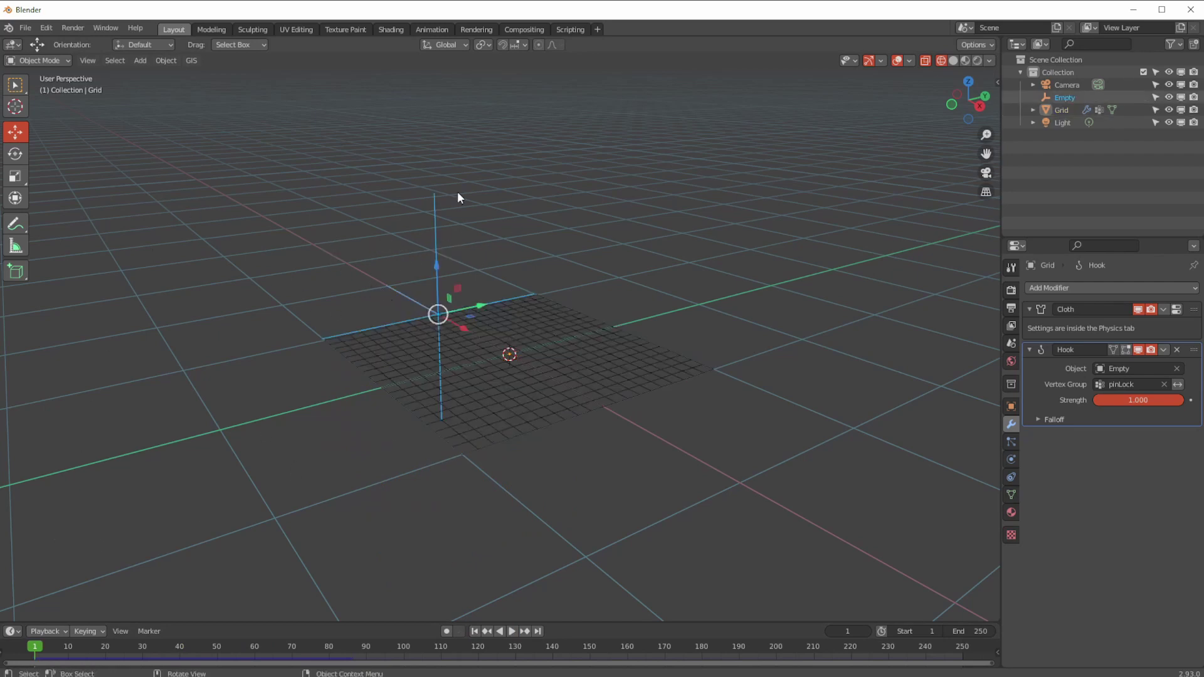
pyautogui.press('n')
pyautogui.rightClick(901, 135)
pyautogui.click(898, 110)
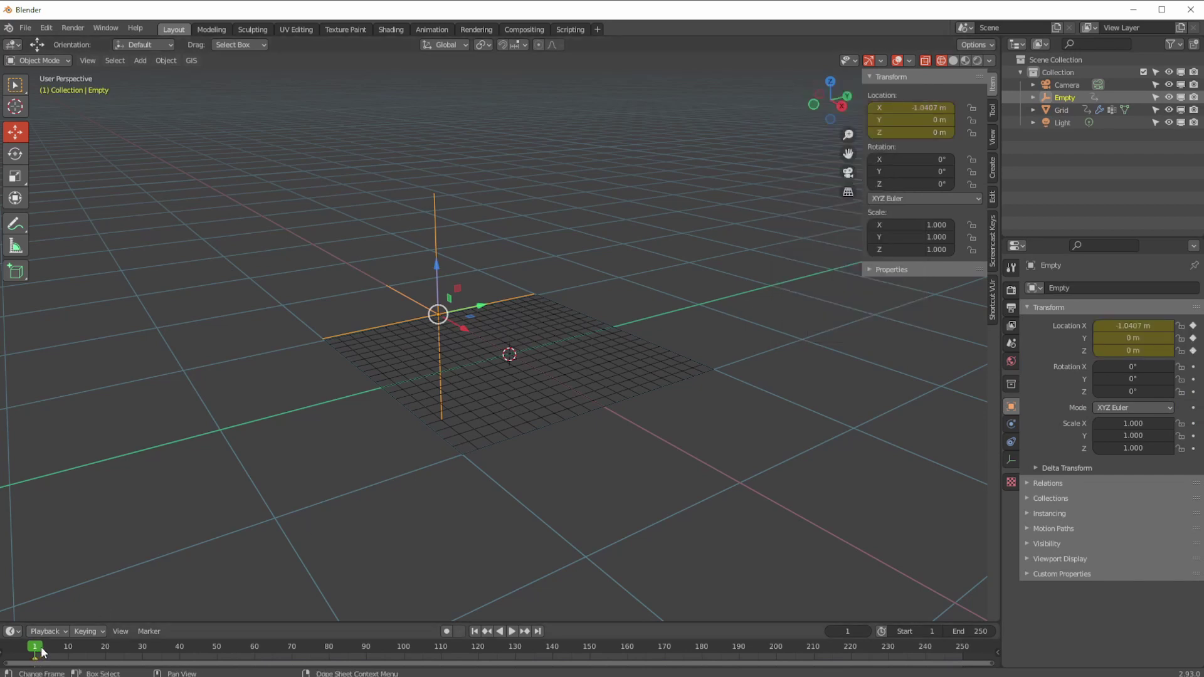
pyautogui.hotkey('alt', 'g')
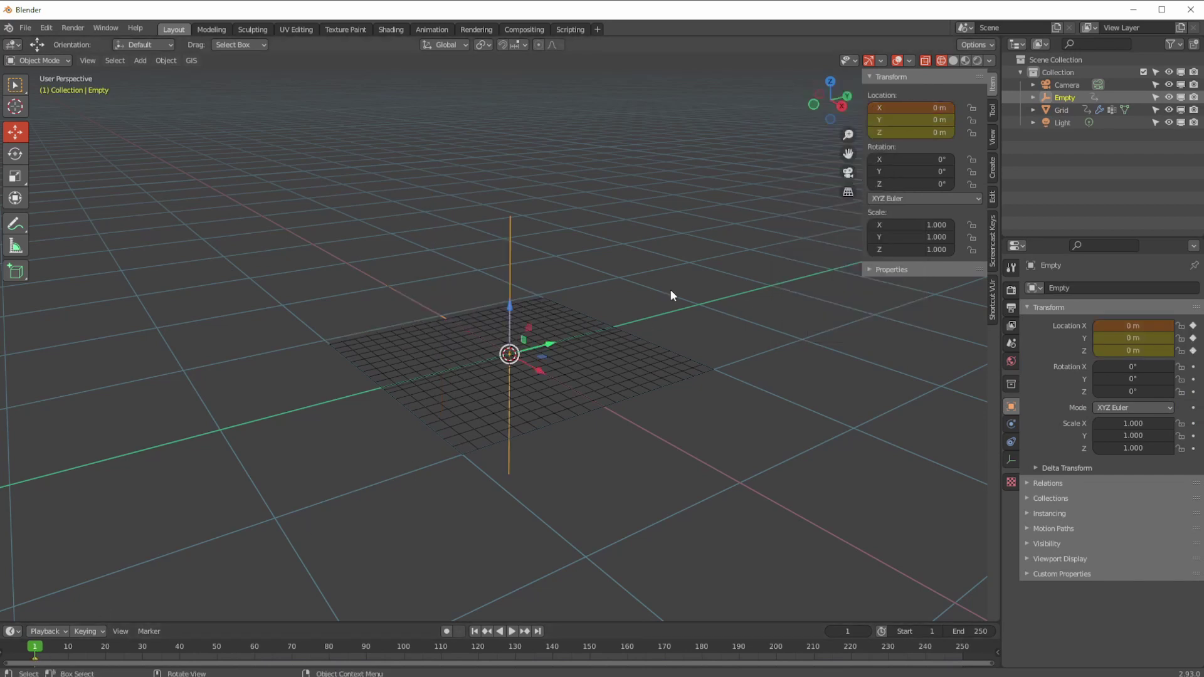
pyautogui.hotkey('ctrl', 'z')
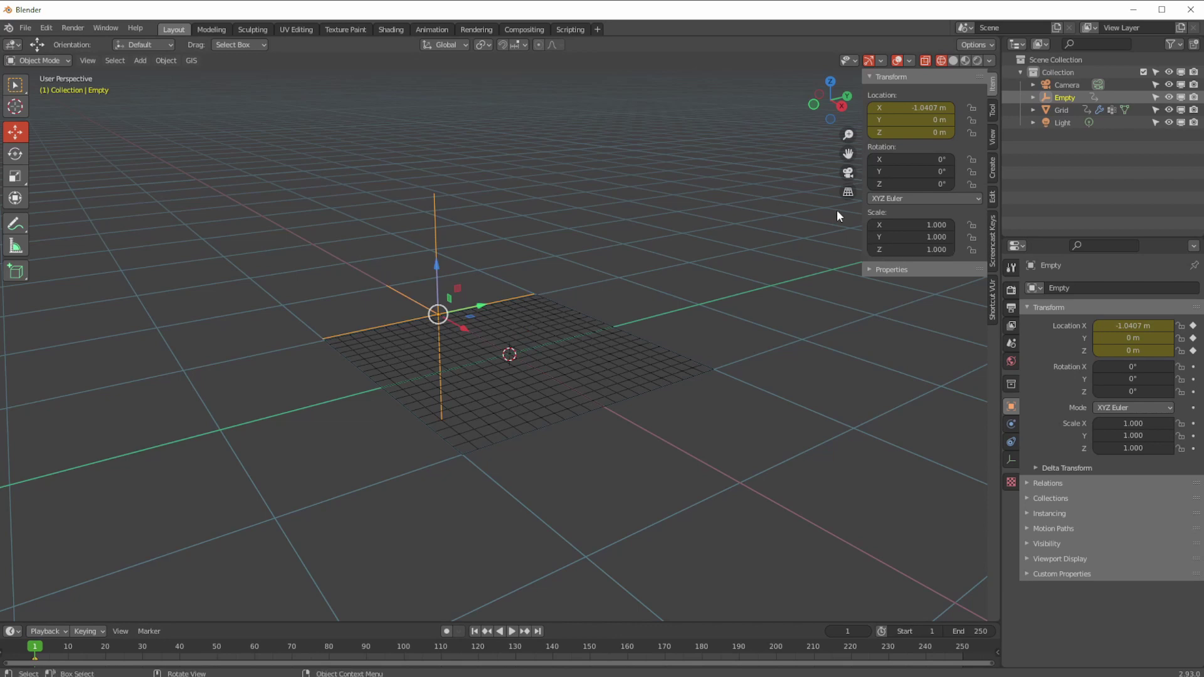
pyautogui.rightClick(878, 109)
pyautogui.click(870, 108)
# - Raise the Empty about 1.5 m, keyframe it at frame 30, and replay from frame 1
pyautogui.press('space')
pyautogui.press('space')
pyautogui.moveTo(438, 264); pyautogui.dragTo(434, 81)
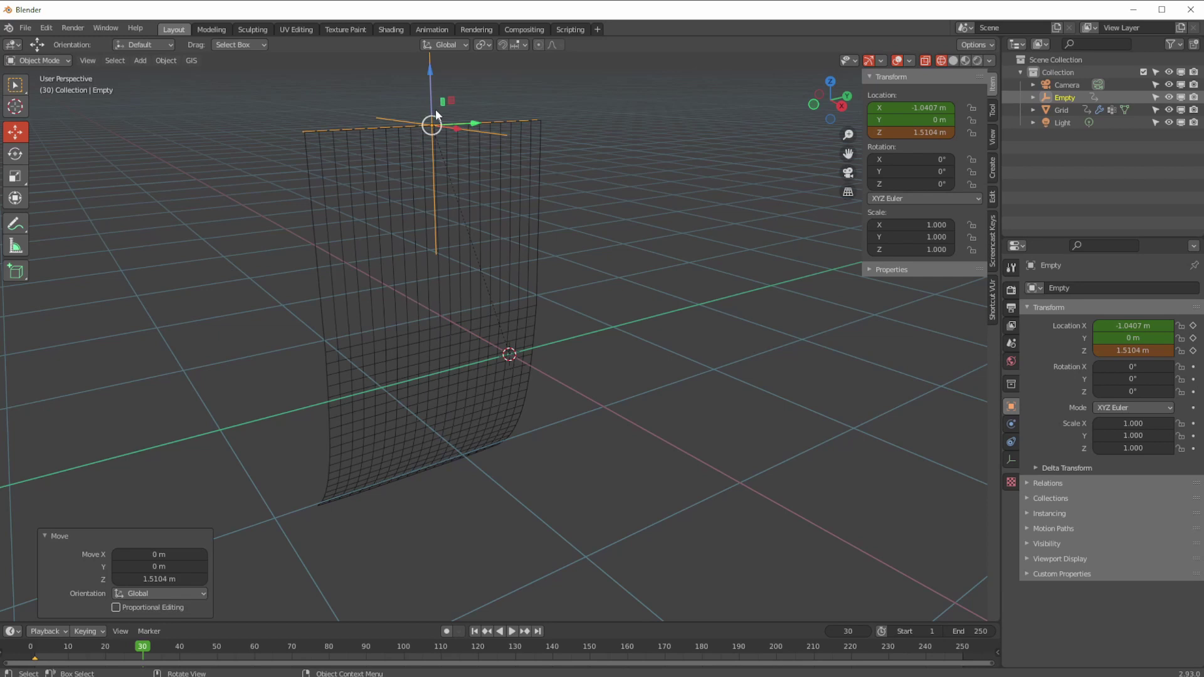
pyautogui.press('i')
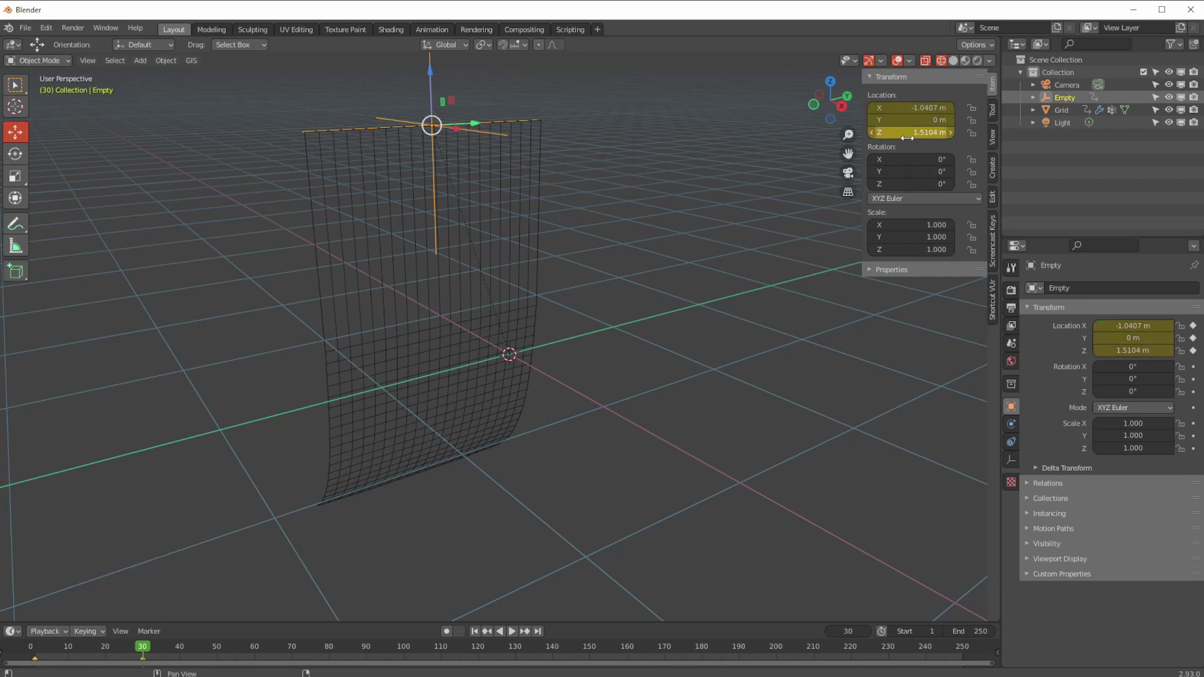
pyautogui.hotkey('shift', 'Left')
pyautogui.press('space')
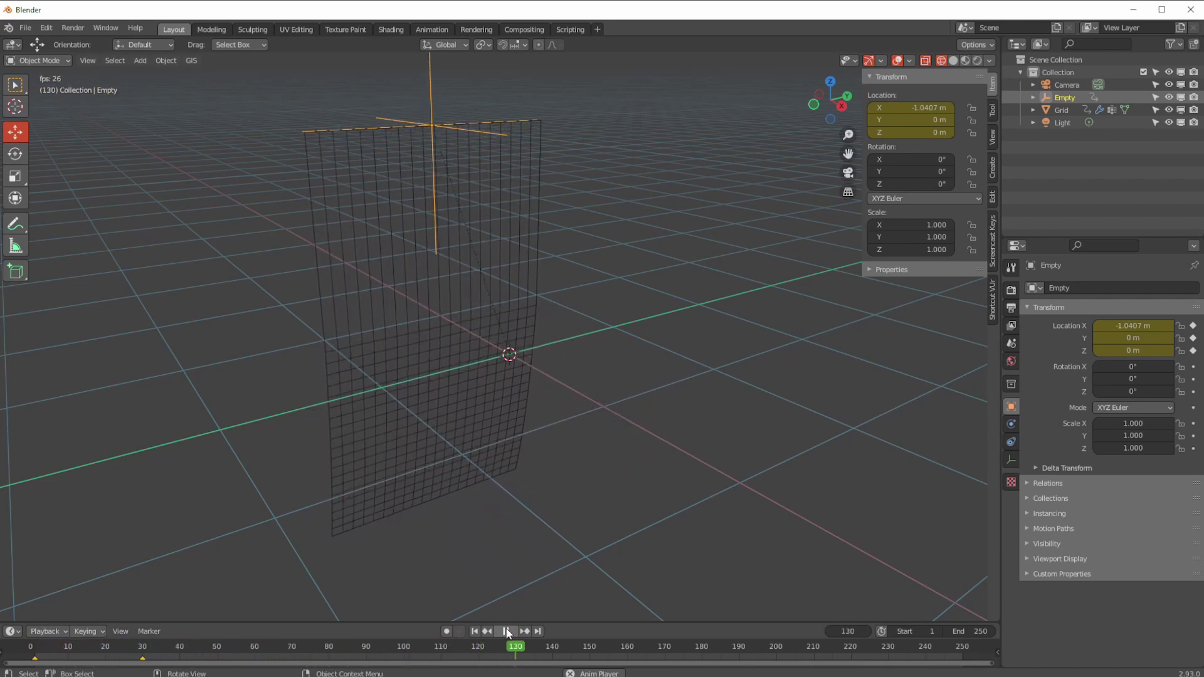
pyautogui.click(507, 631)
pyautogui.click(476, 632)
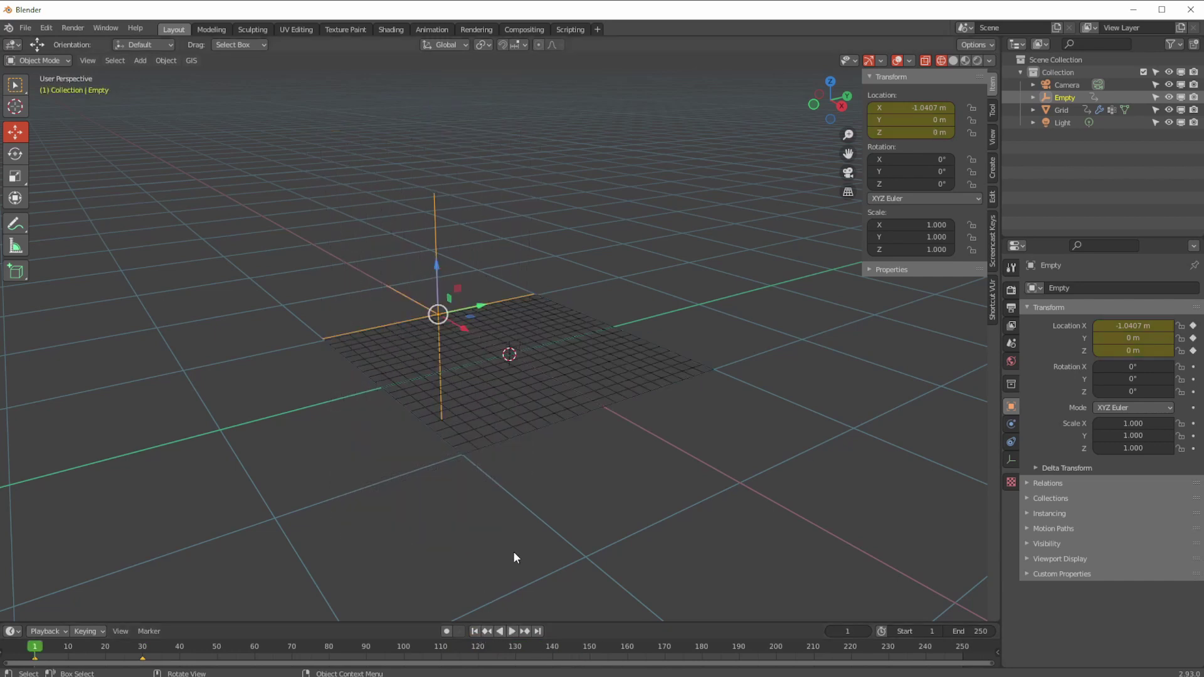
# - Drag Cloth below Hook in the grid's modifier stack and play back to check the lift
pyautogui.click(576, 325)
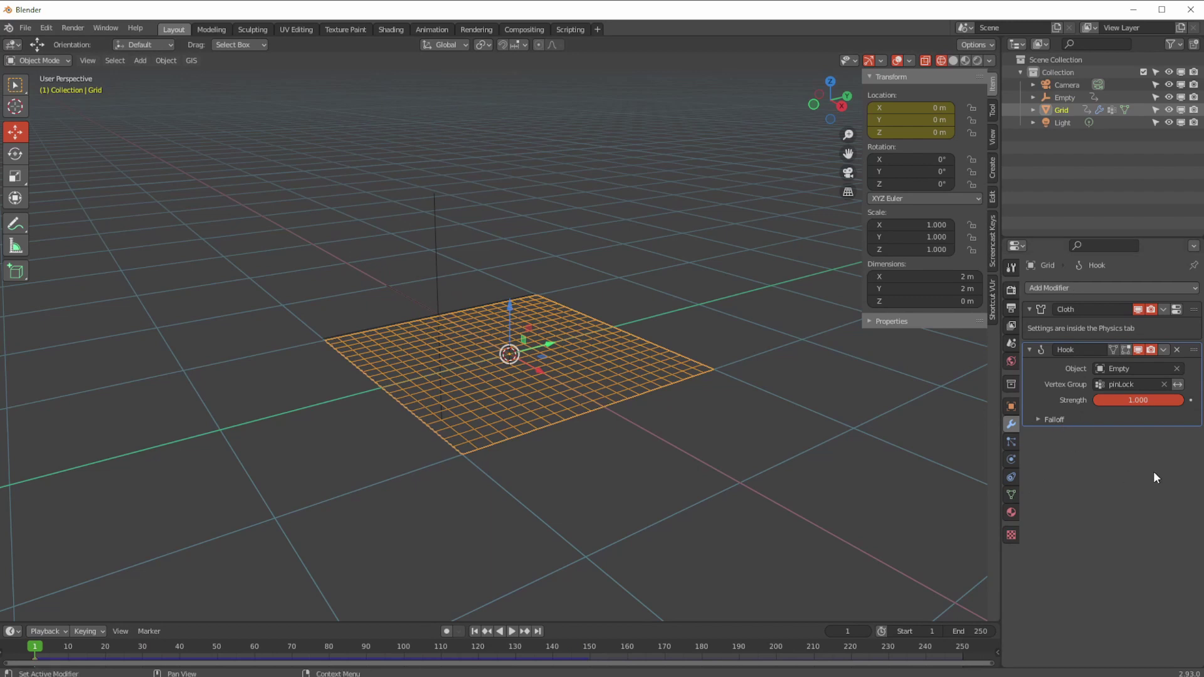
pyautogui.moveTo(1191, 314); pyautogui.dragTo(1173, 451)
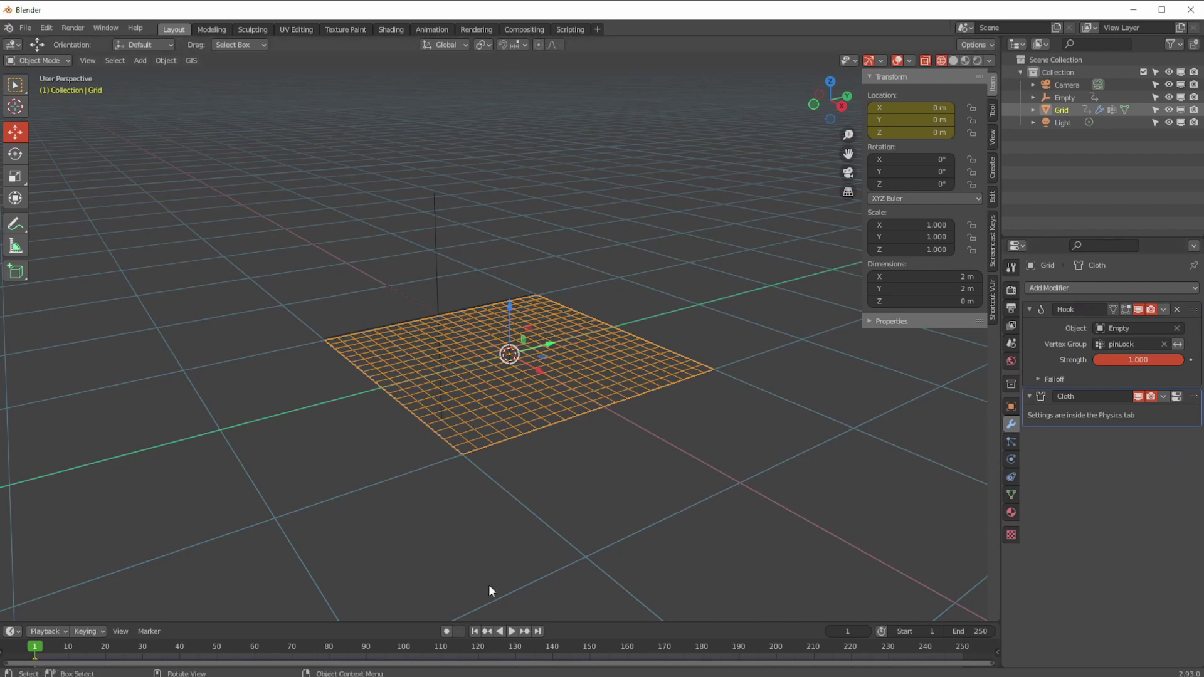
pyautogui.click(511, 631)
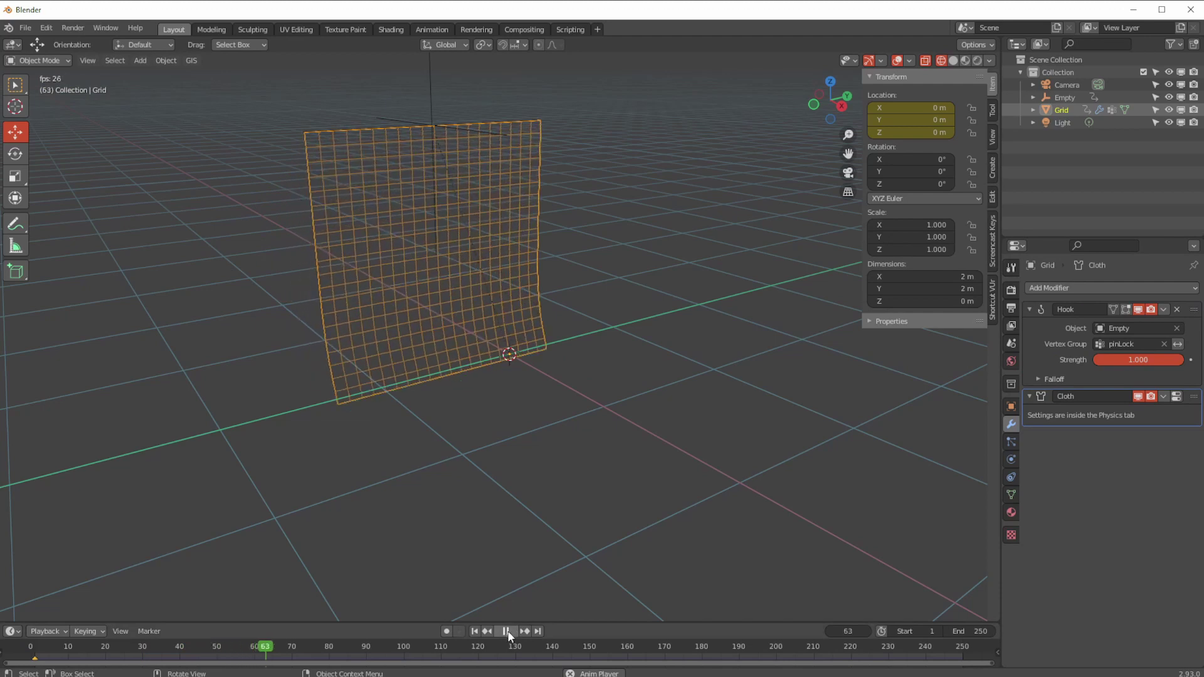
pyautogui.click(506, 632)
pyautogui.click(475, 631)
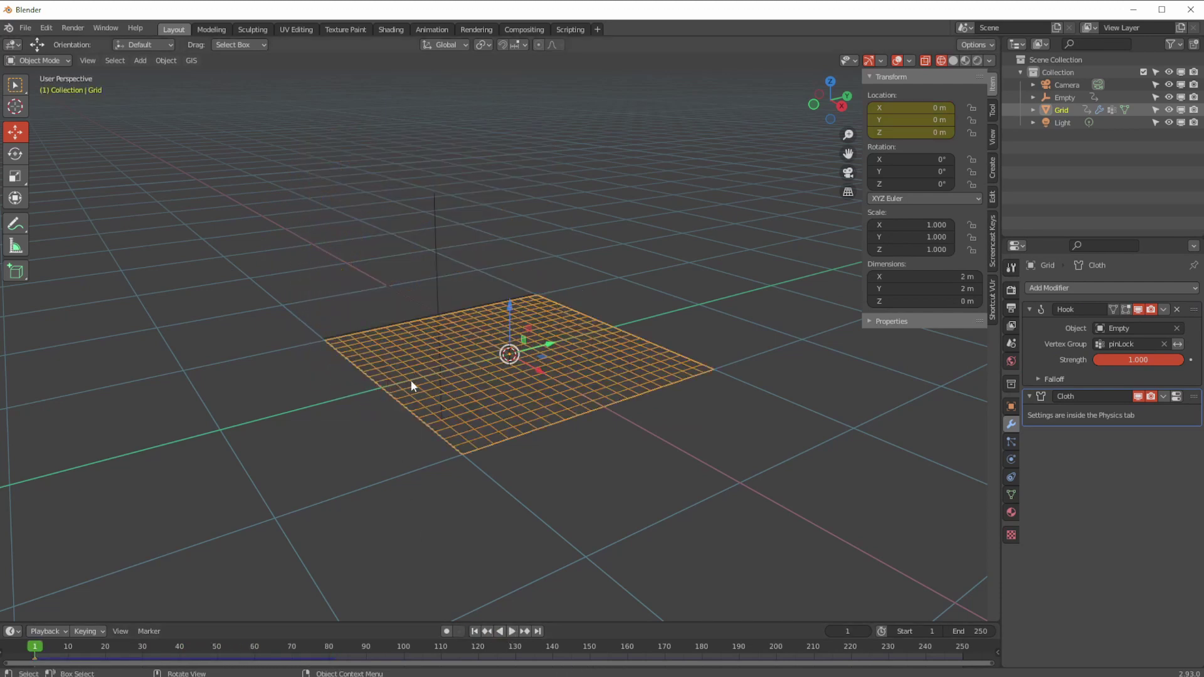
pyautogui.click(403, 325)
pyautogui.moveTo(323, 277); pyautogui.dragTo(382, 364, button='middle')
pyautogui.moveTo(377, 367); pyautogui.dragTo(383, 372, button='middle')
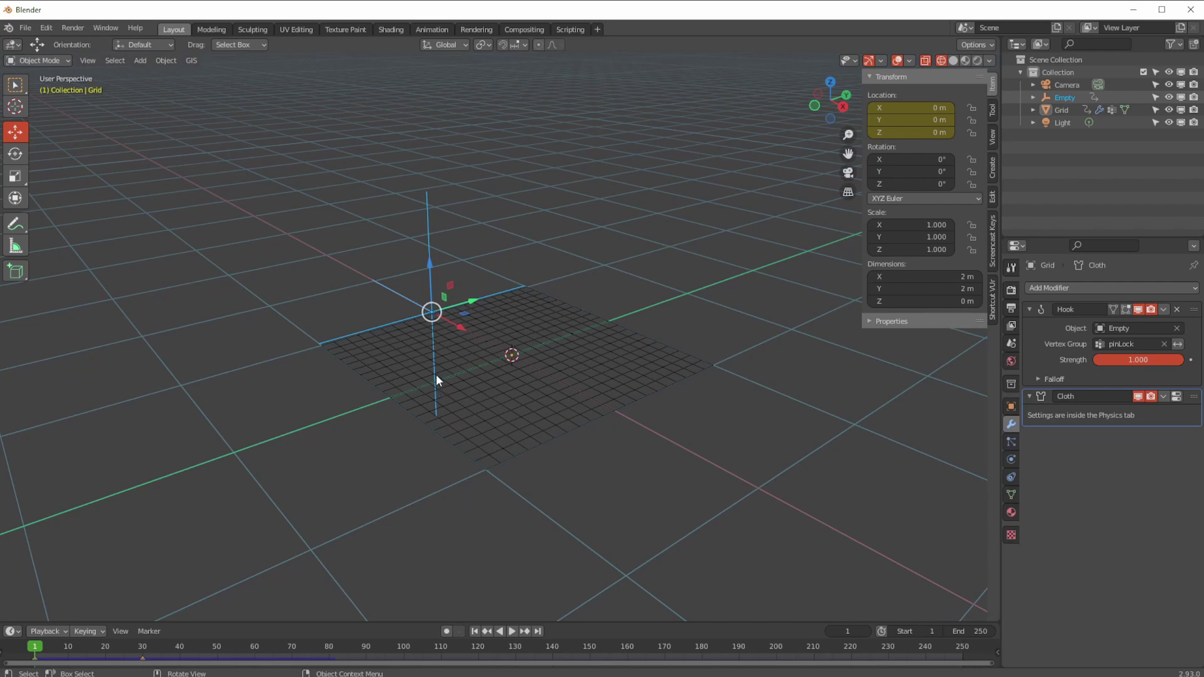
# - Replay the hooked cloth from frame 1, orbiting to watch the grid hang, then reset to frame 1
pyautogui.press('space')
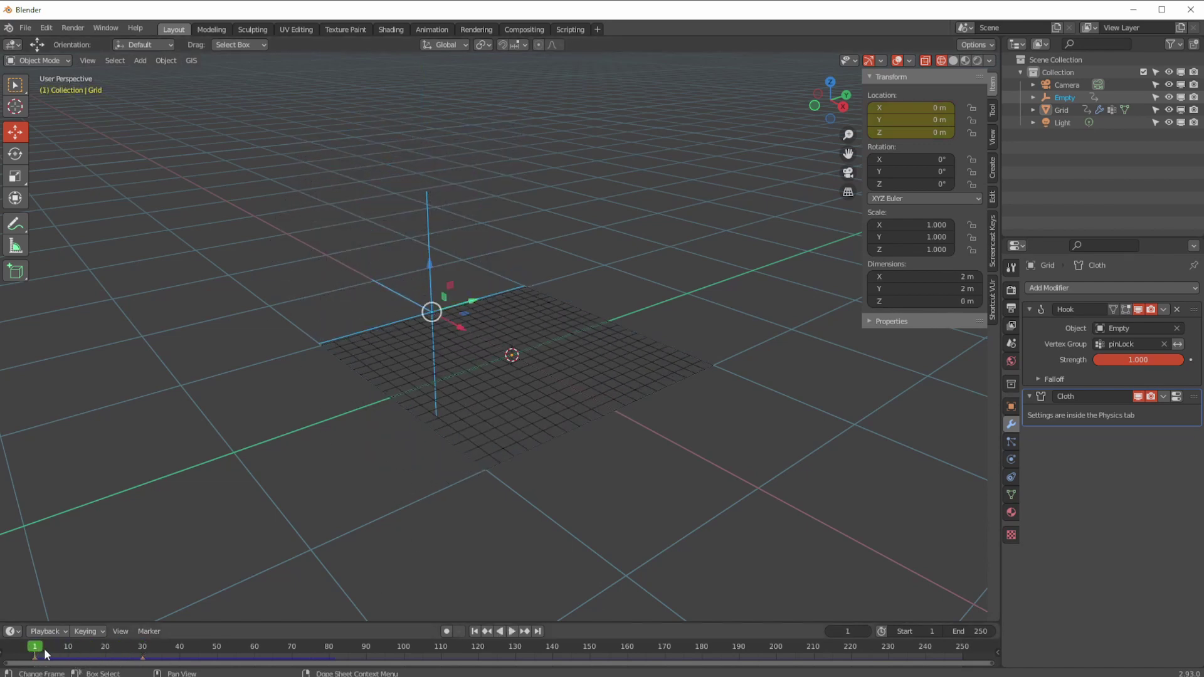
pyautogui.click(475, 631)
pyautogui.click(514, 631)
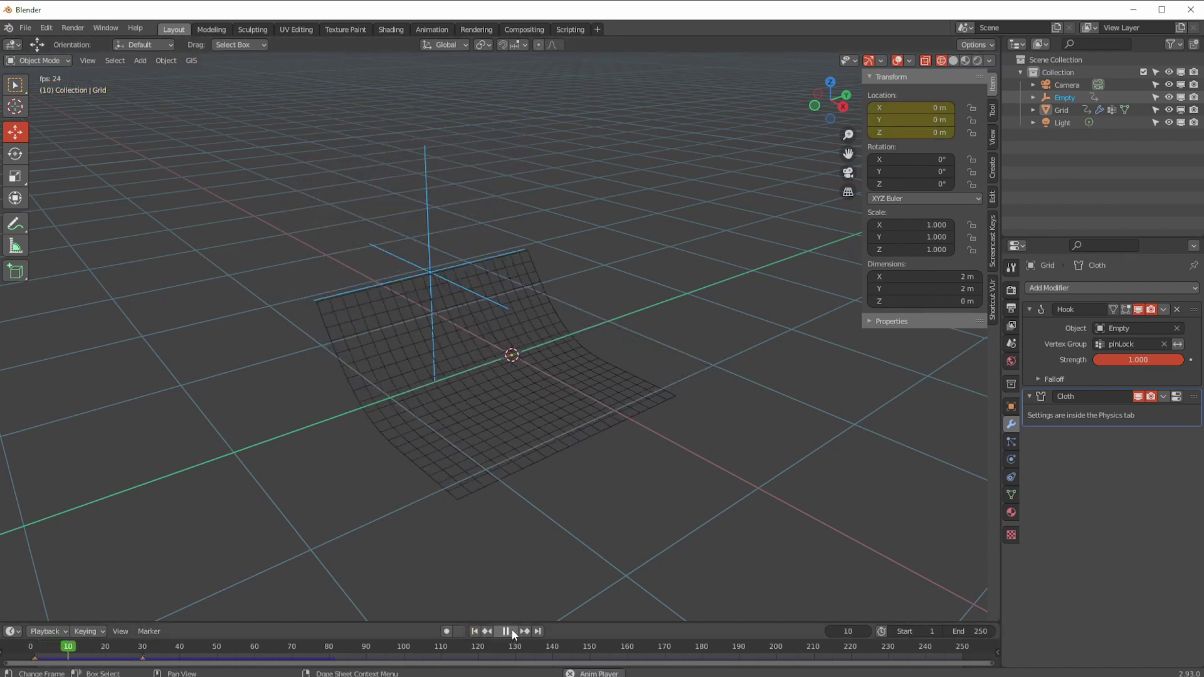
pyautogui.moveTo(433, 464); pyautogui.dragTo(453, 576, button='middle')
pyautogui.click(475, 631)
pyautogui.click(512, 632)
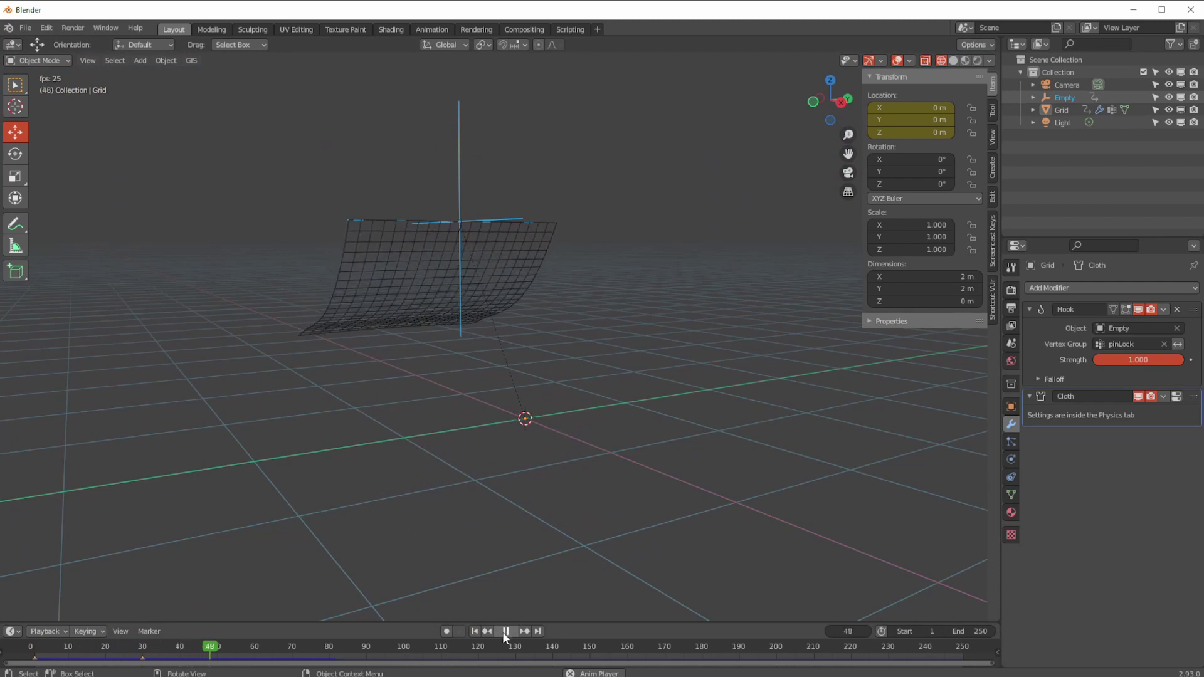
pyautogui.click(475, 632)
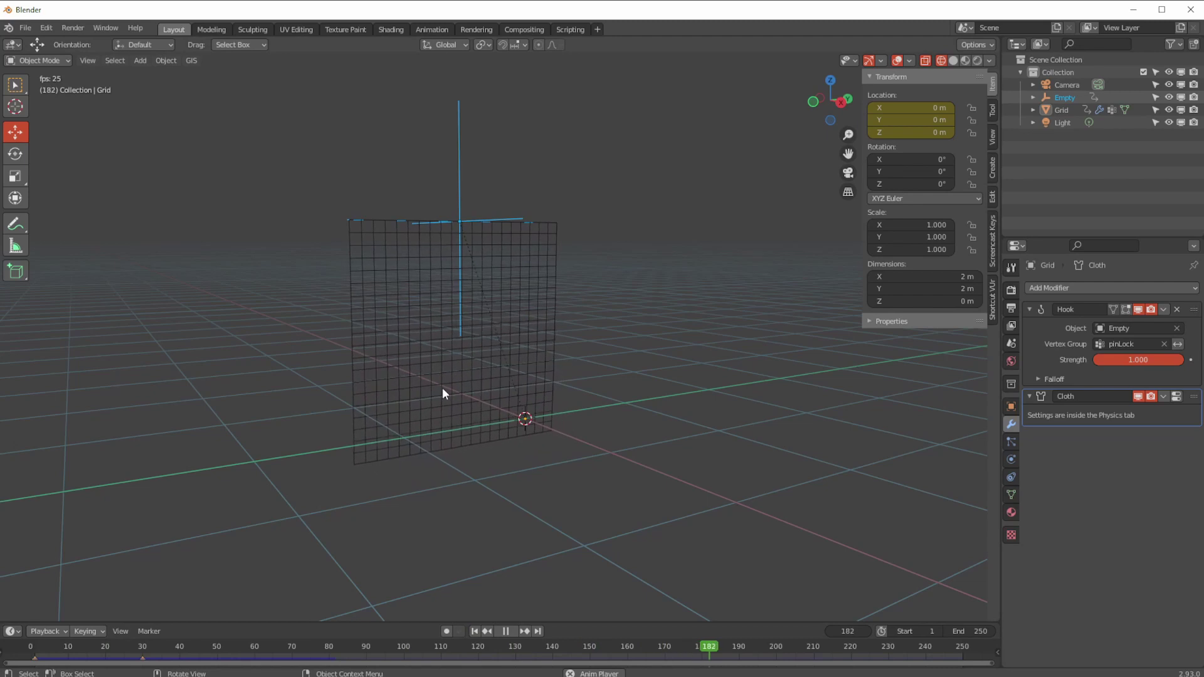
pyautogui.press('space')
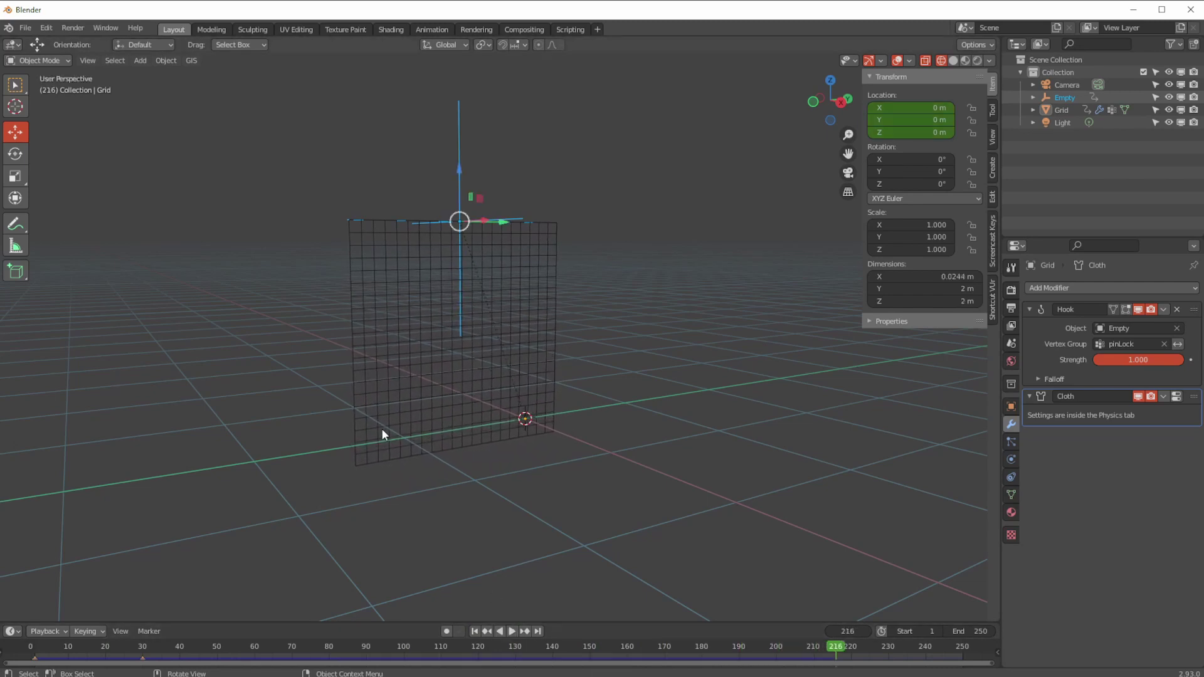
pyautogui.moveTo(383, 430); pyautogui.dragTo(312, 348, button='middle')
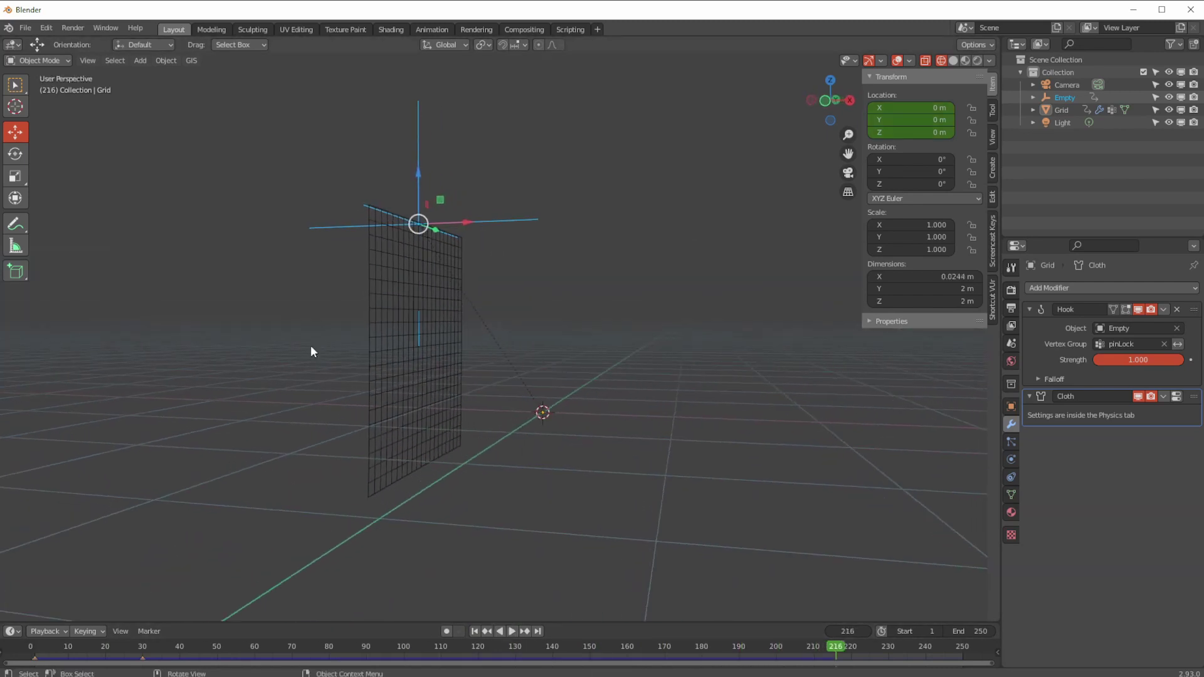
pyautogui.click(475, 631)
pyautogui.click(511, 631)
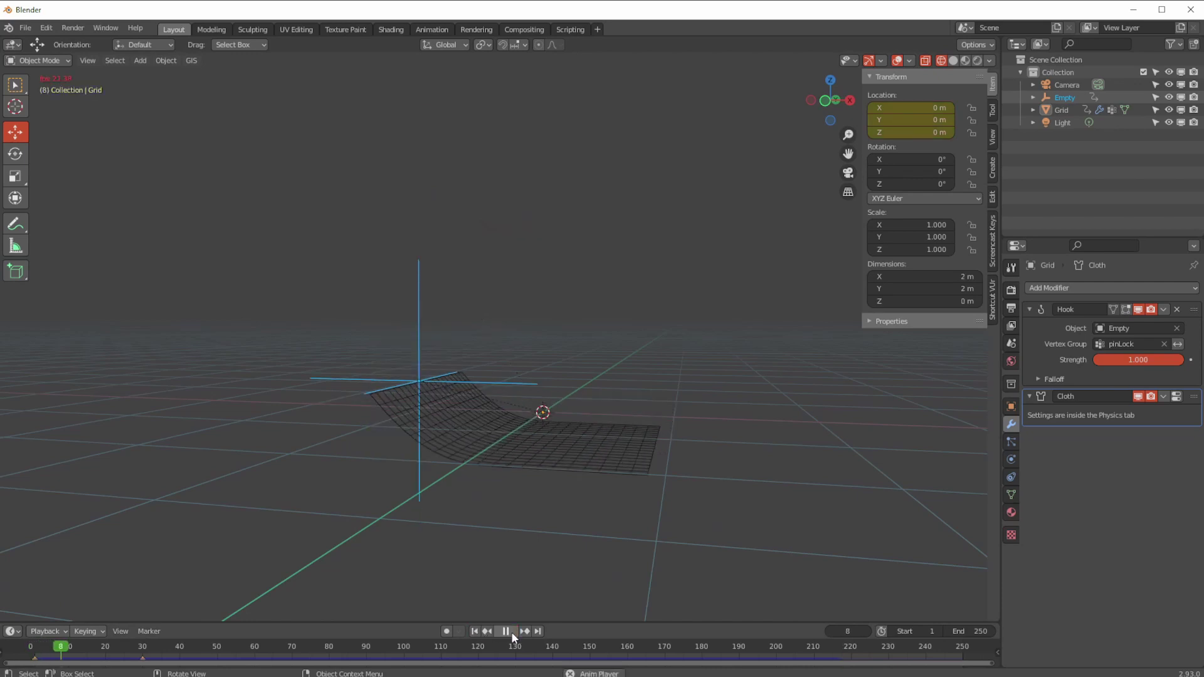
pyautogui.click(510, 630)
pyautogui.click(475, 631)
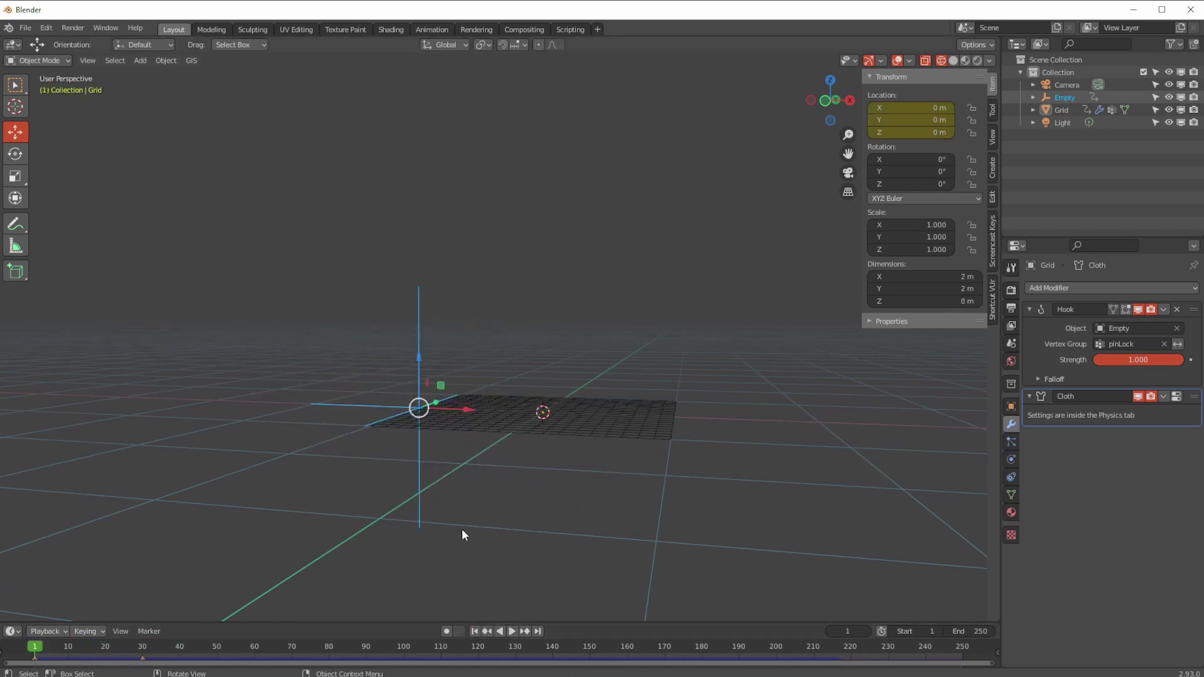
# - At frame 30, squash the Empty along its Y axis with the Scale tool
pyautogui.moveTo(462, 528); pyautogui.dragTo(254, 569, button='middle')
pyautogui.moveTo(51, 644); pyautogui.dragTo(143, 646)
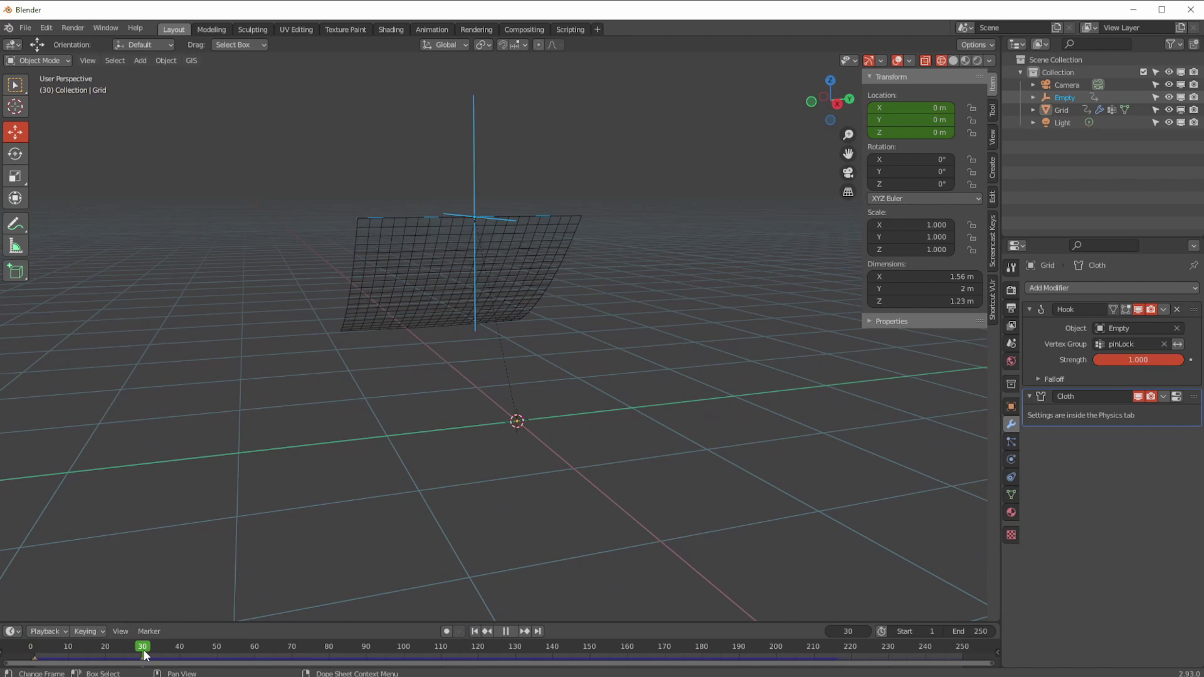
pyautogui.click(16, 176)
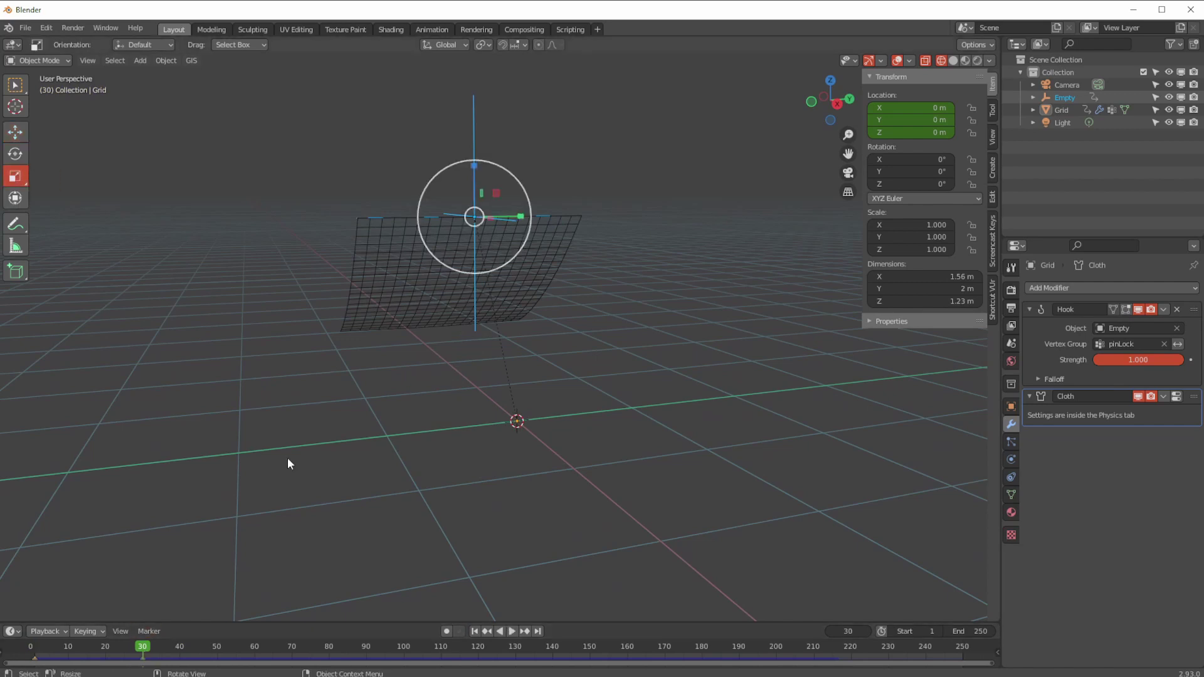
pyautogui.moveTo(284, 357); pyautogui.dragTo(281, 441, button='middle')
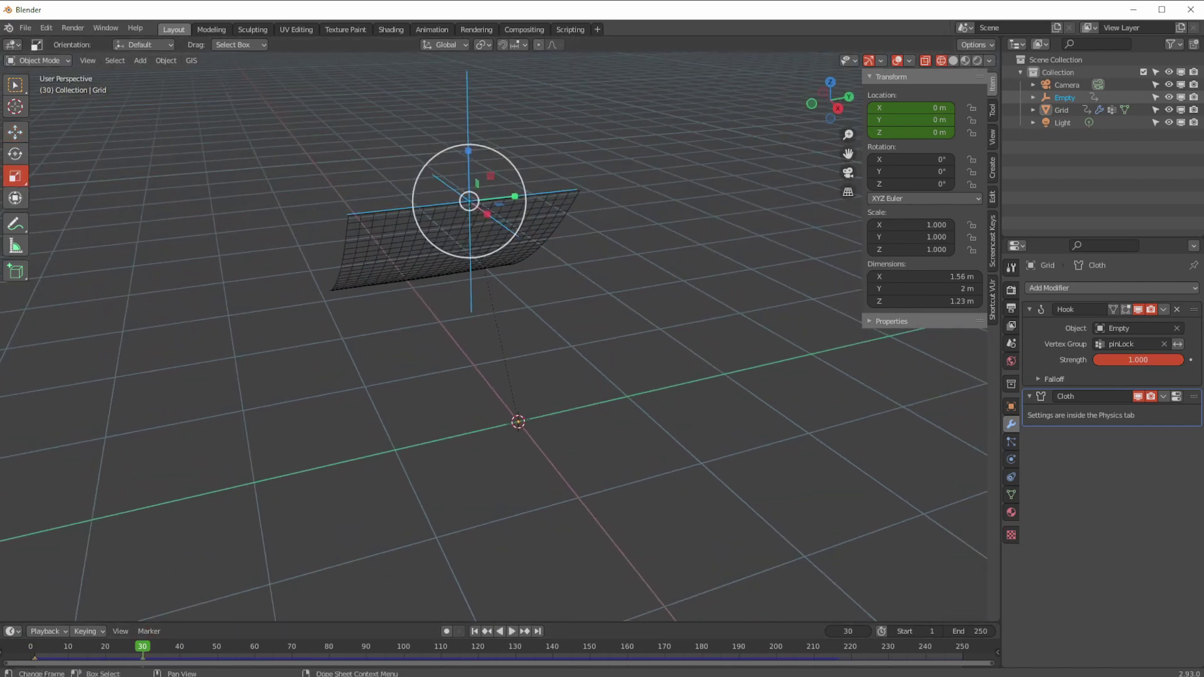
pyautogui.moveTo(37, 648); pyautogui.dragTo(143, 646)
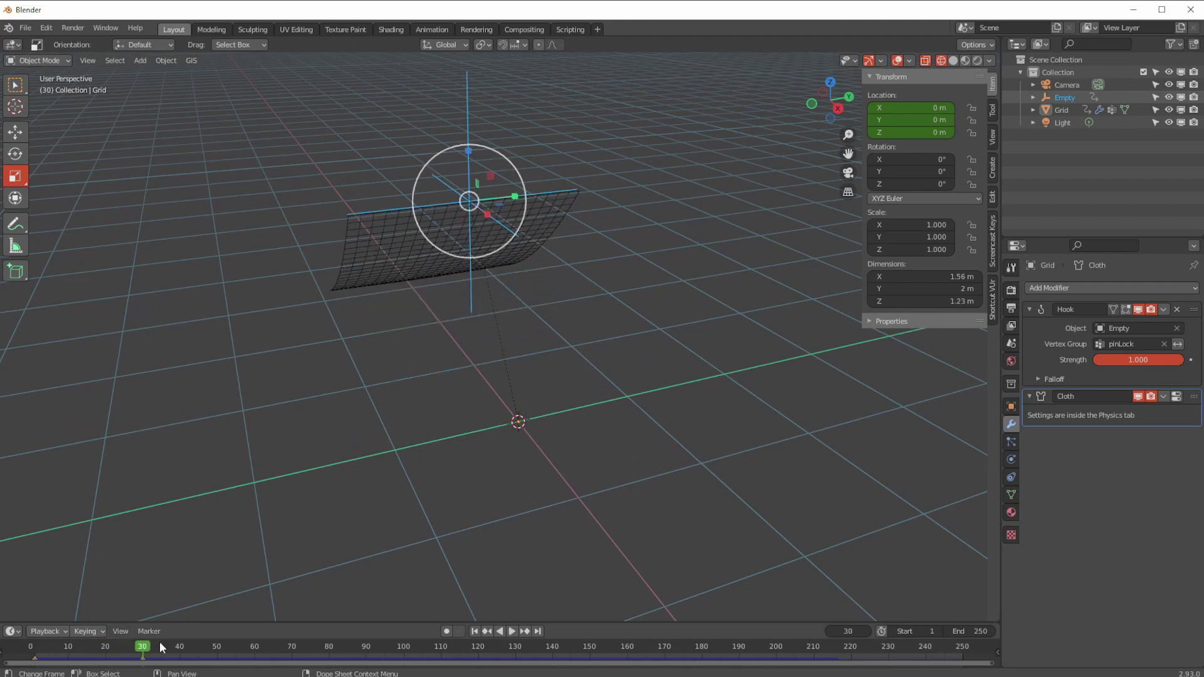
pyautogui.moveTo(515, 199); pyautogui.dragTo(490, 200)
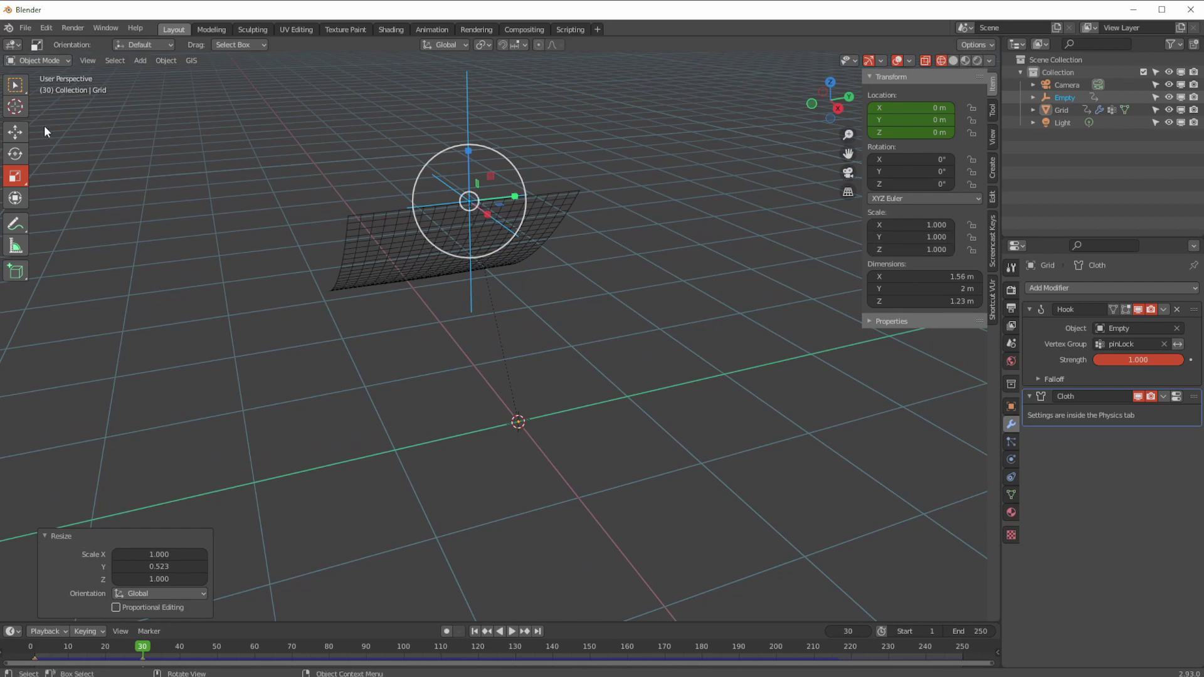
pyautogui.click(27, 58)
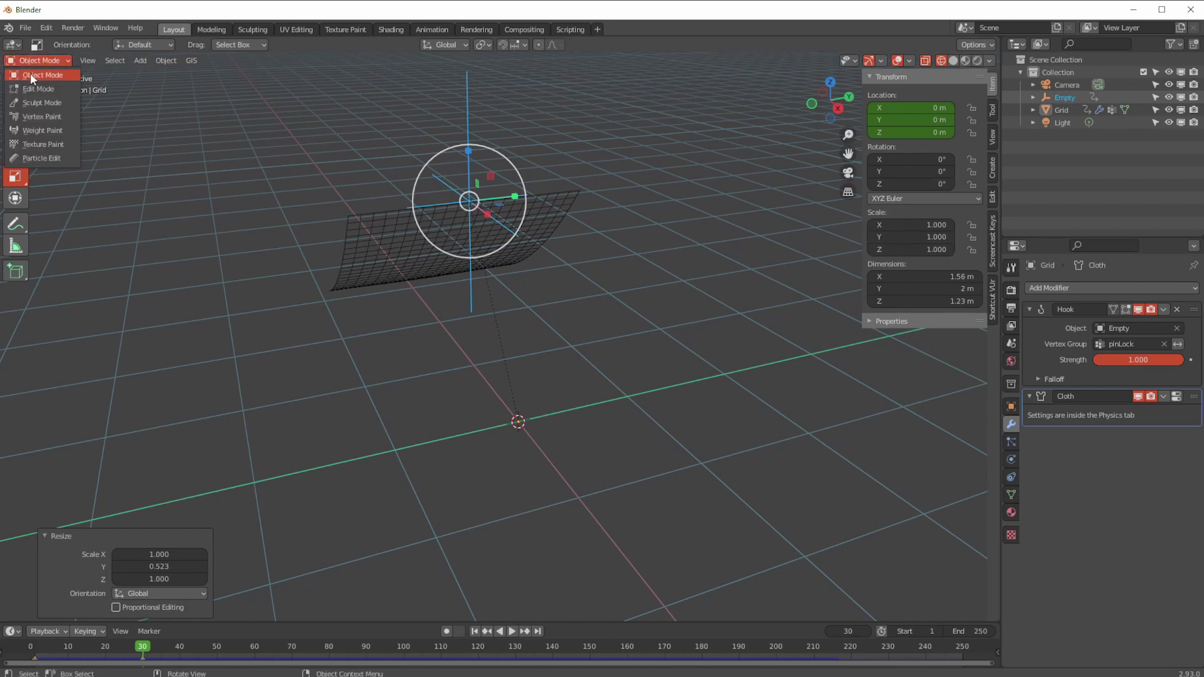
pyautogui.click(1065, 98)
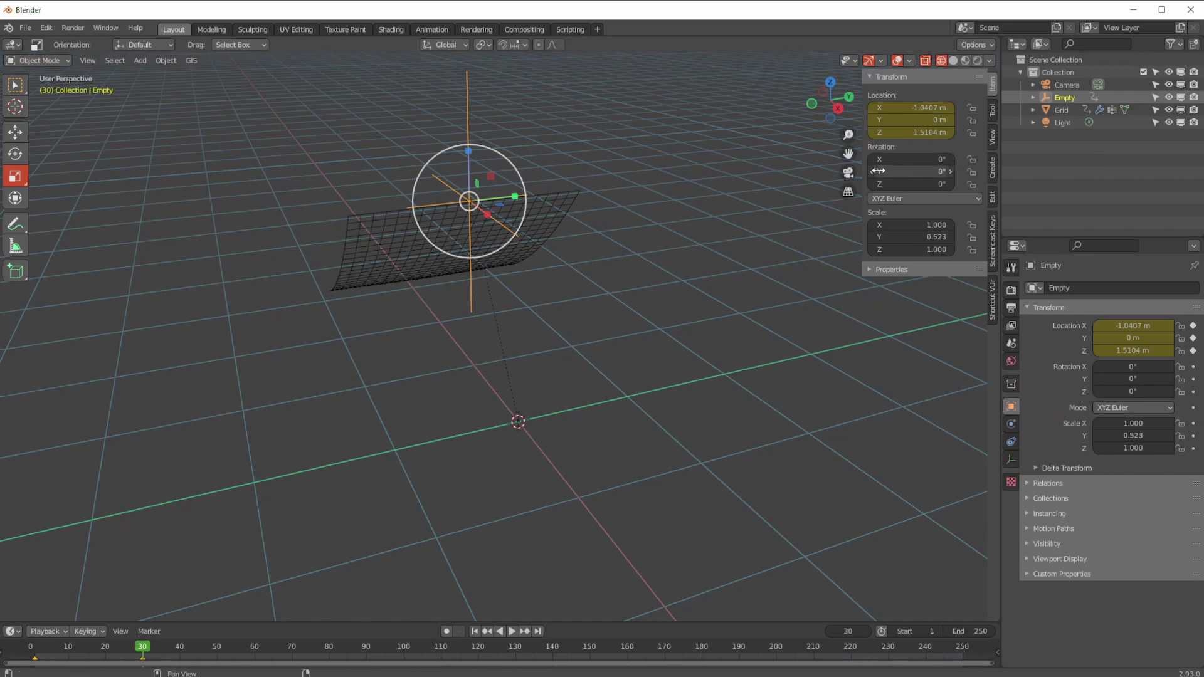
pyautogui.press('Return')
# - Keyframe the Empty's scale at 1.000 on frame 1 and squash Y to 0.600
pyautogui.moveTo(80, 646); pyautogui.dragTo(36, 657)
pyautogui.press('space')
pyautogui.press('space')
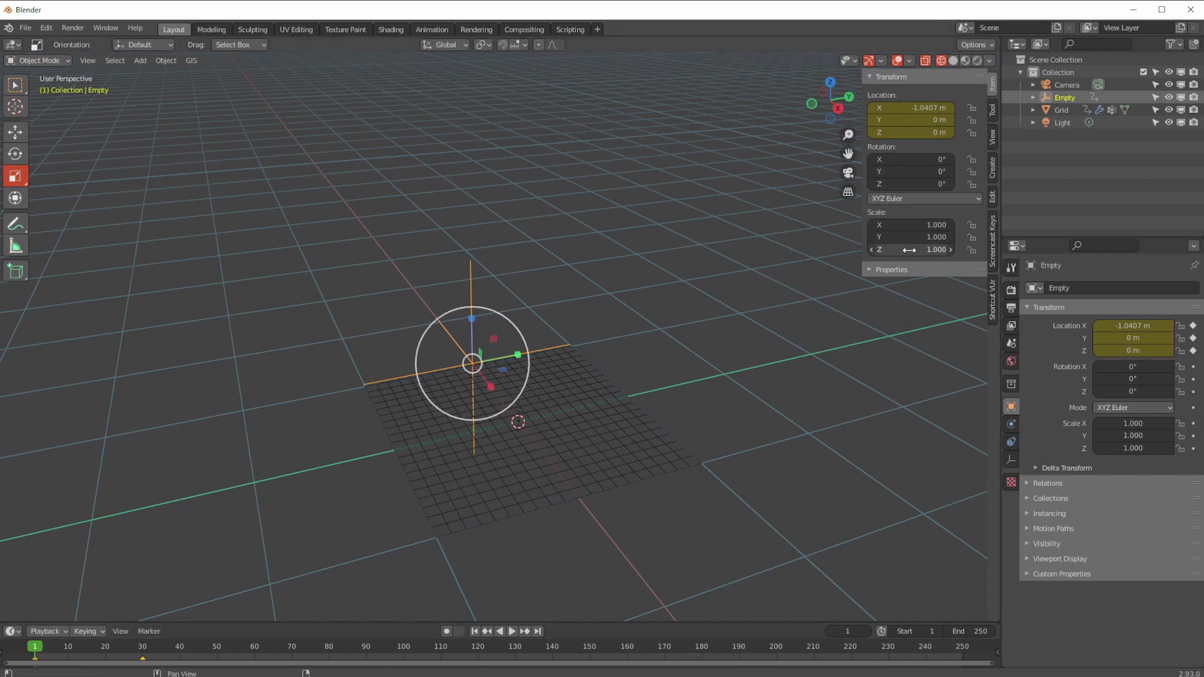
pyautogui.press('i')
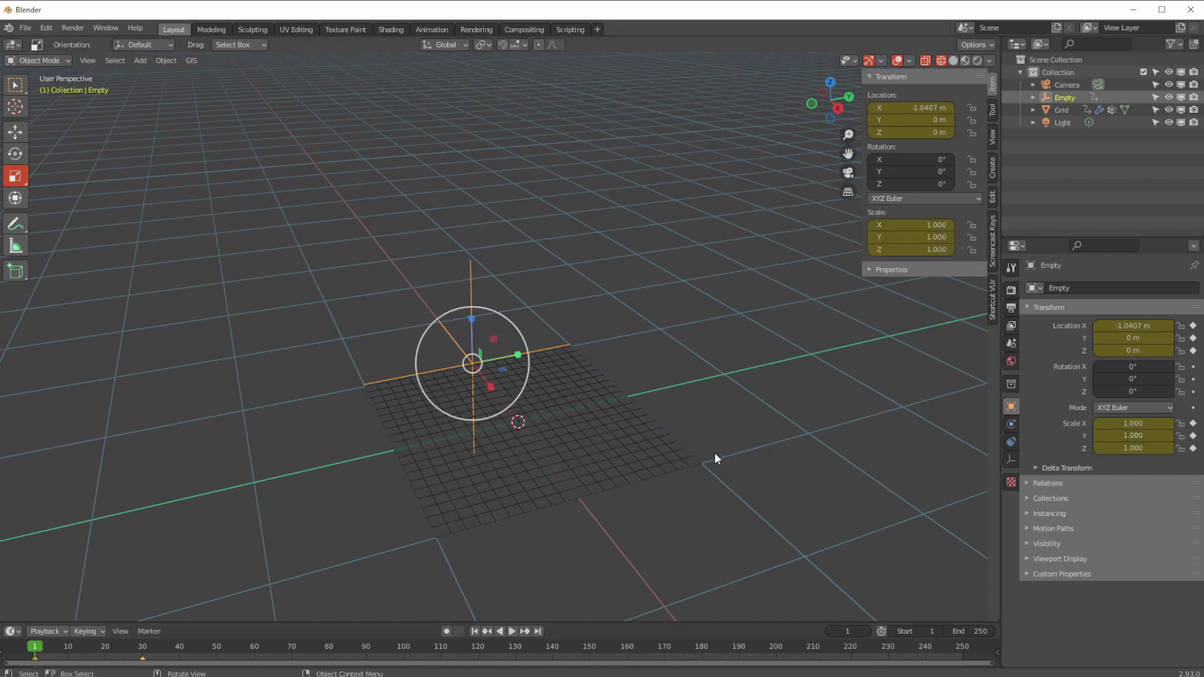
pyautogui.press('space')
pyautogui.press('space')
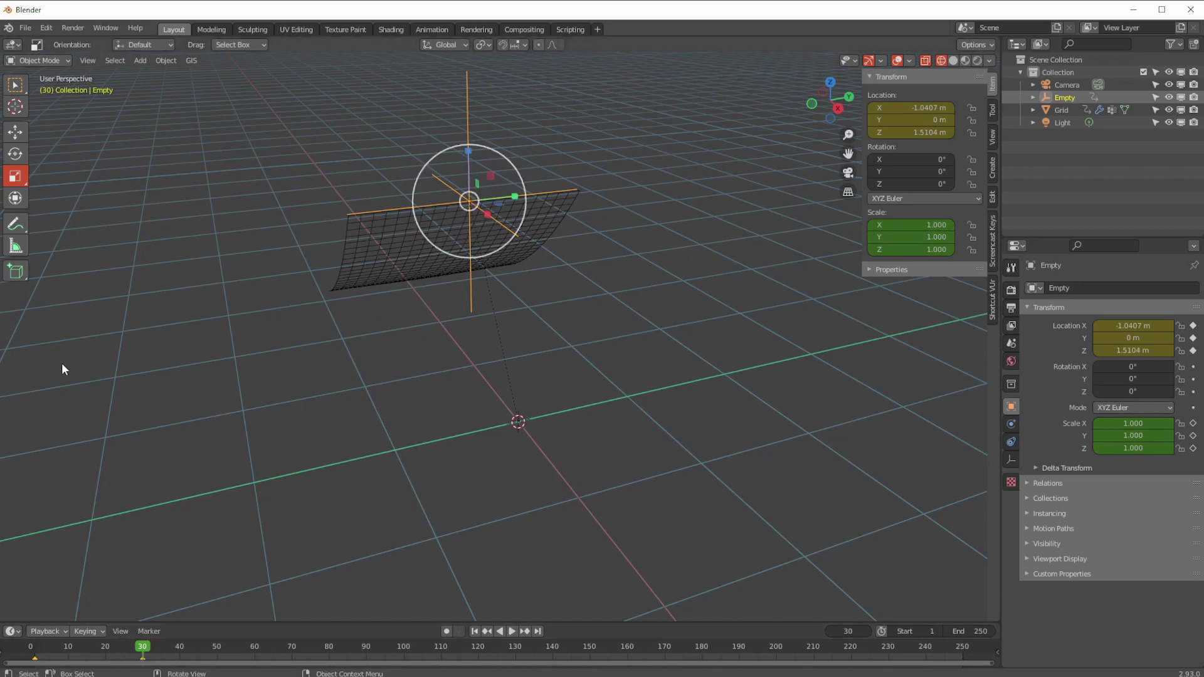
pyautogui.moveTo(513, 200); pyautogui.dragTo(492, 215)
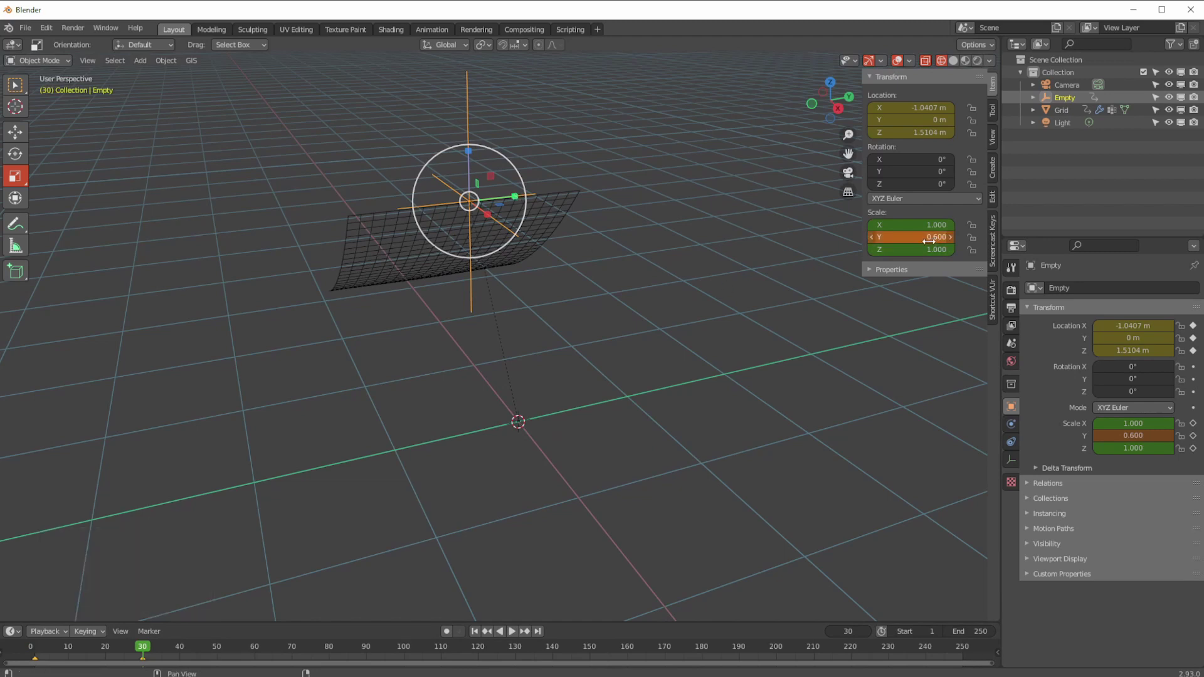
pyautogui.click(475, 631)
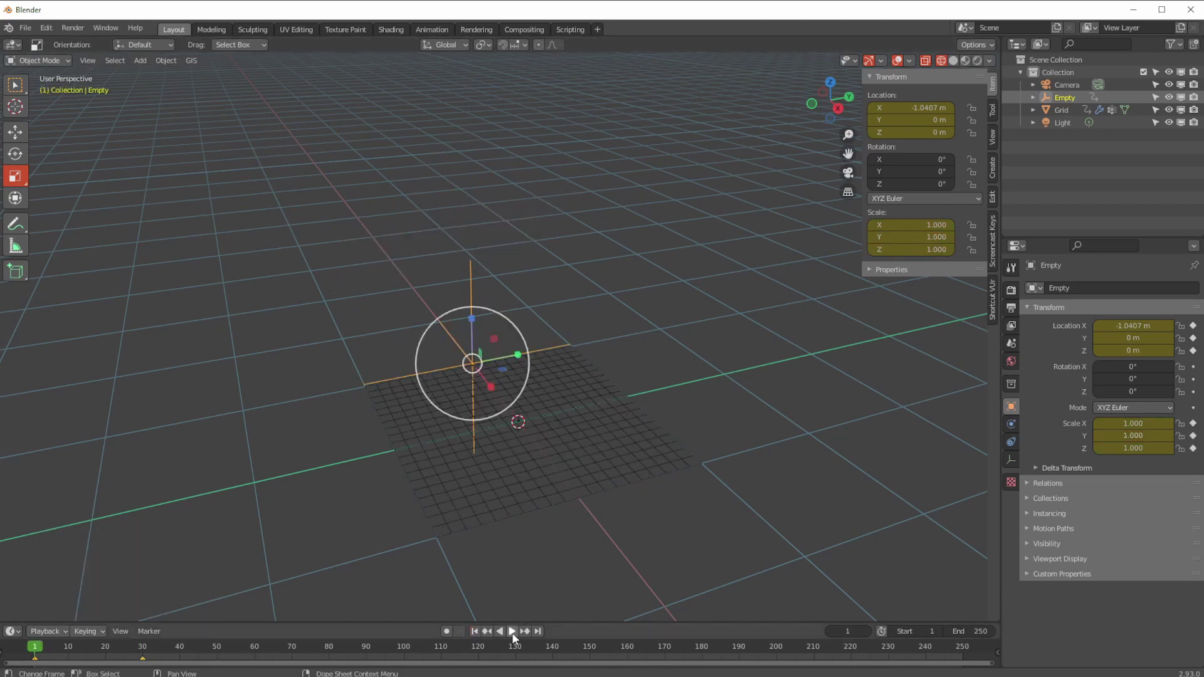
# - Switch the viewport to Material Preview shading and replay the cloth from the start
pyautogui.click(512, 631)
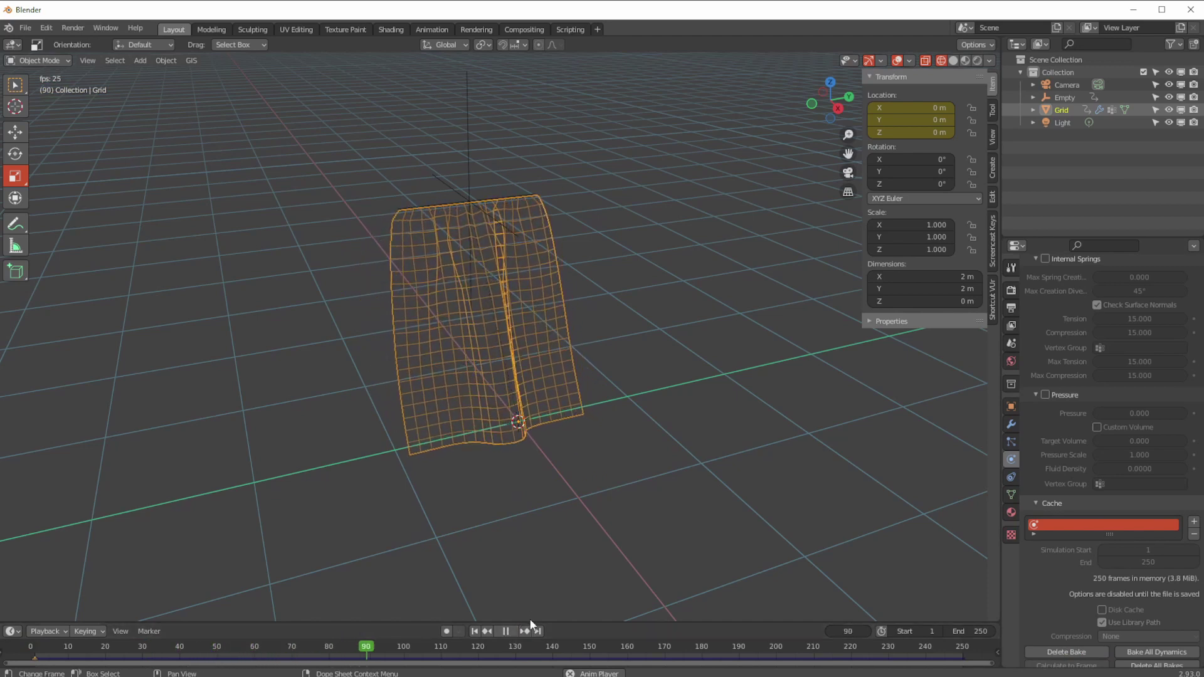
pyautogui.click(506, 631)
pyautogui.press('z')
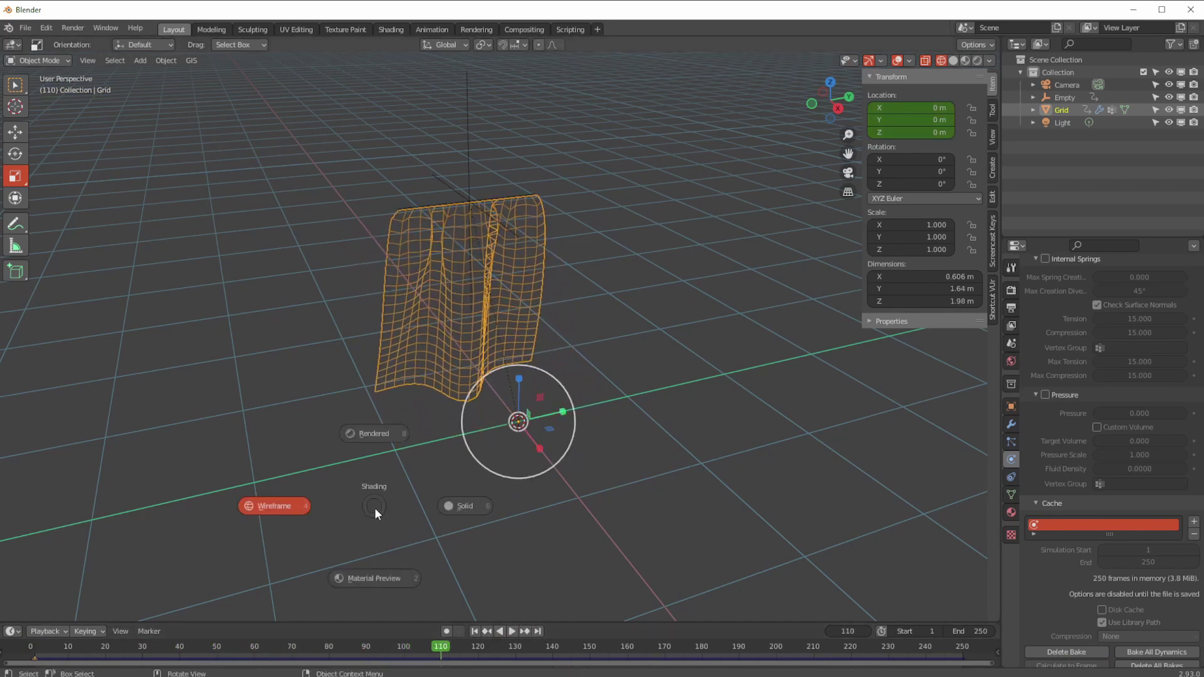
pyautogui.click(377, 510)
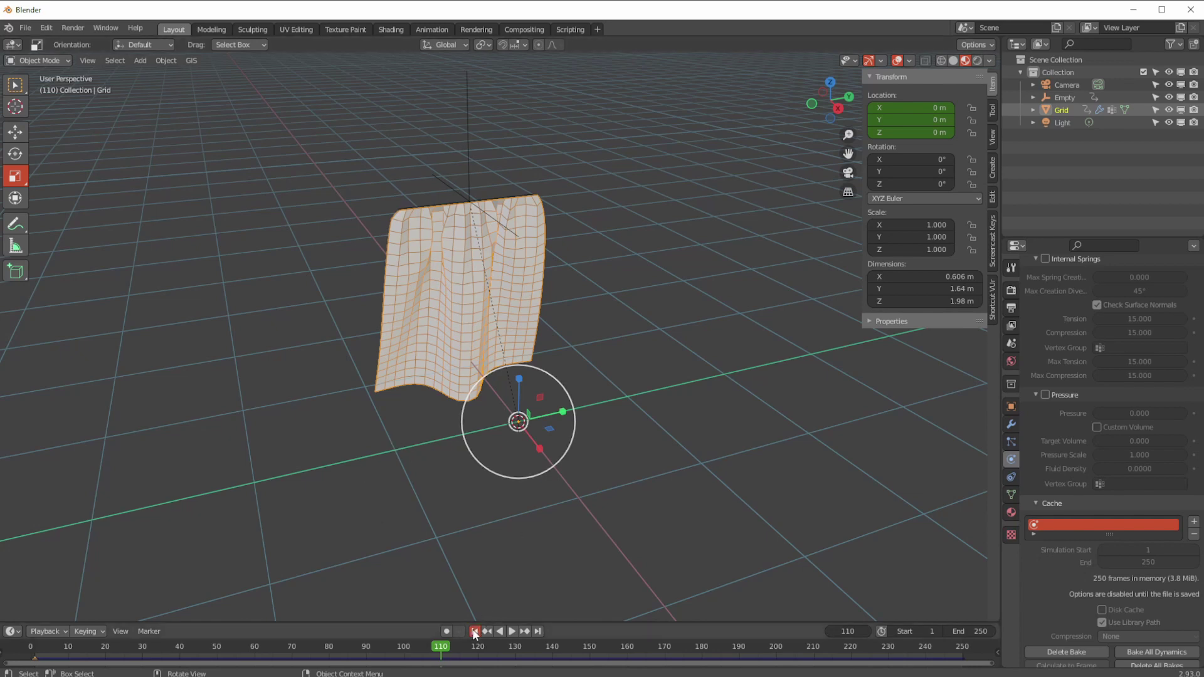
pyautogui.hotkey('shift', 'Left')
pyautogui.press('space')
pyautogui.moveTo(397, 446); pyautogui.dragTo(426, 464, button='middle')
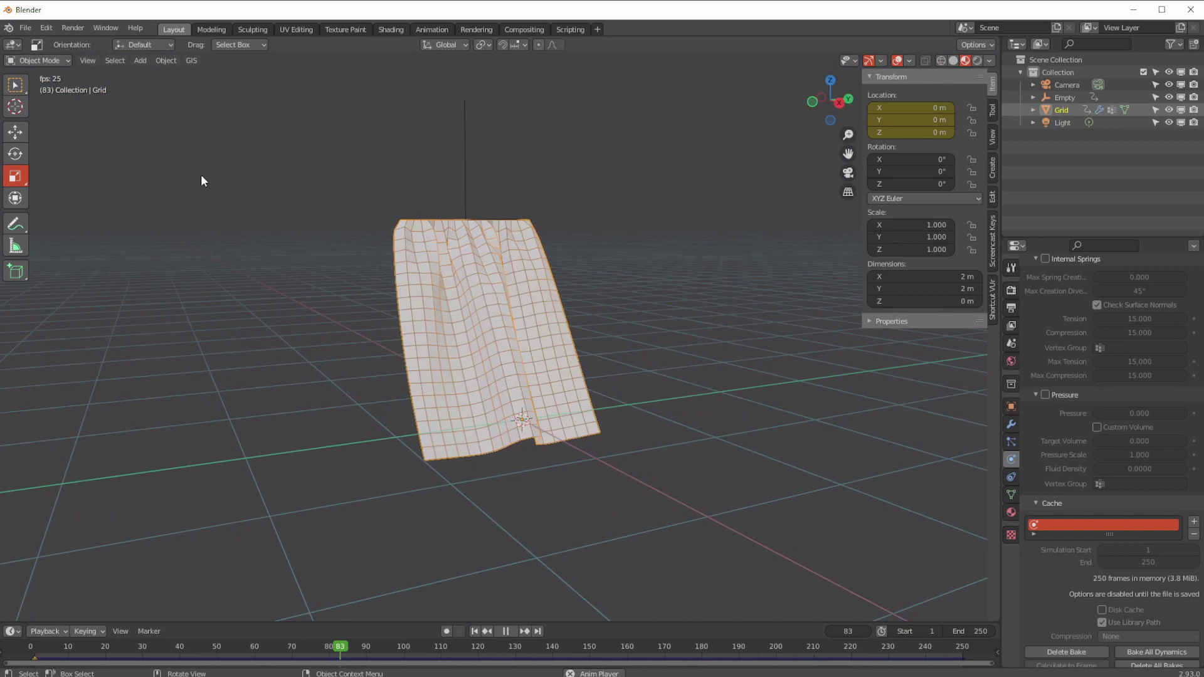
# - Apply Shade Smooth to the cloth grid and check Auto Smooth at 30° in Normals
pyautogui.click(162, 60)
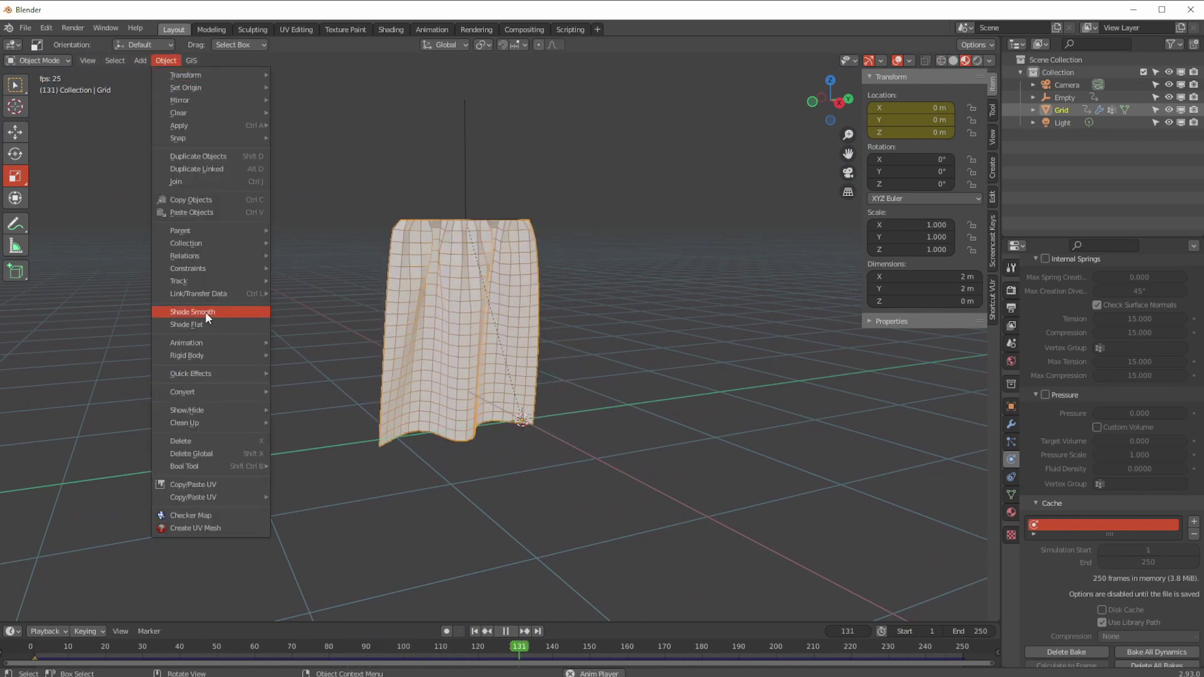
pyautogui.click(208, 312)
pyautogui.click(1011, 495)
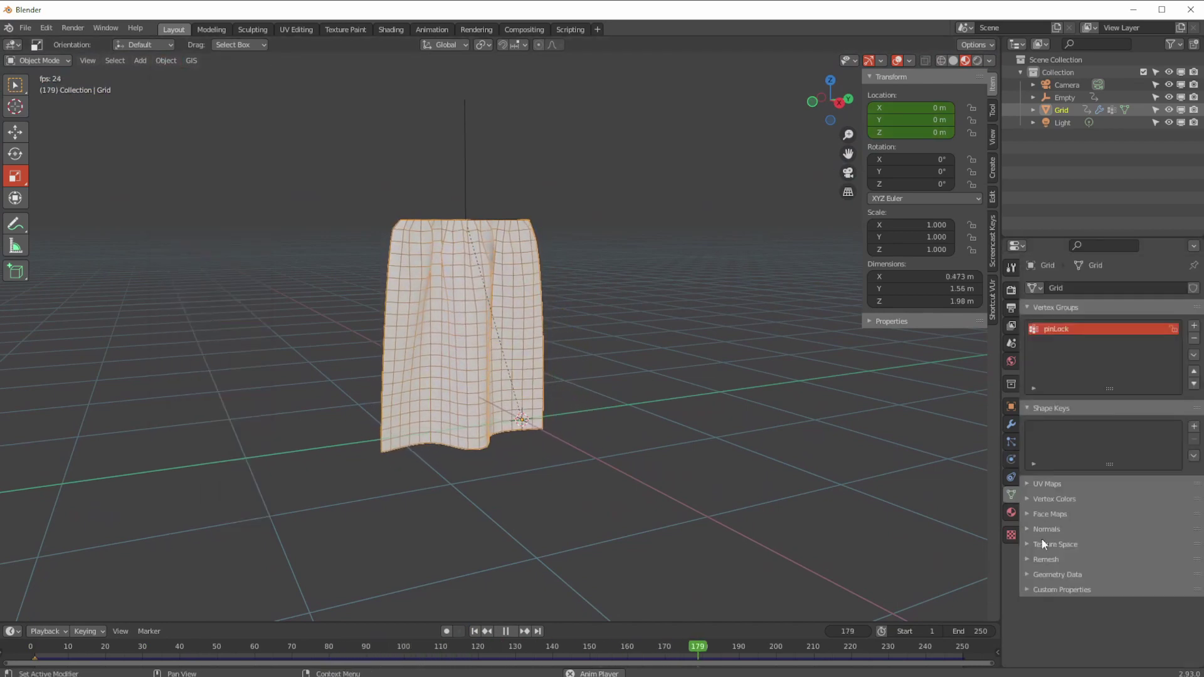
pyautogui.click(1030, 575)
pyautogui.click(1027, 572)
pyautogui.click(1024, 530)
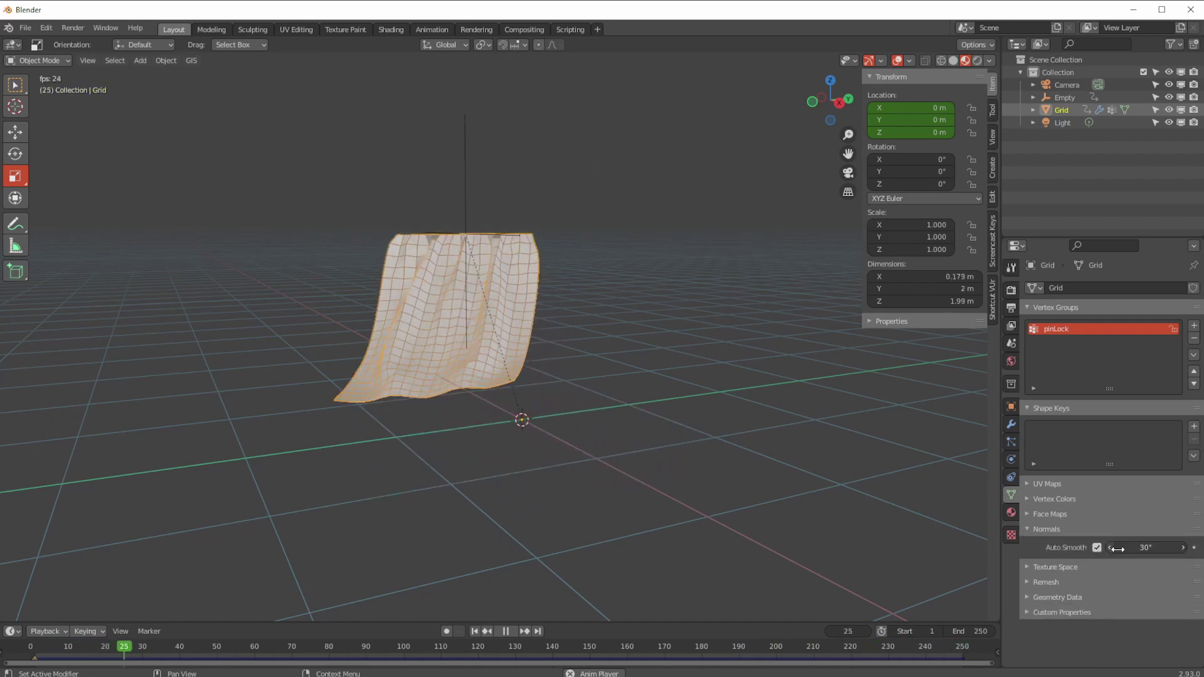
pyautogui.click(1026, 530)
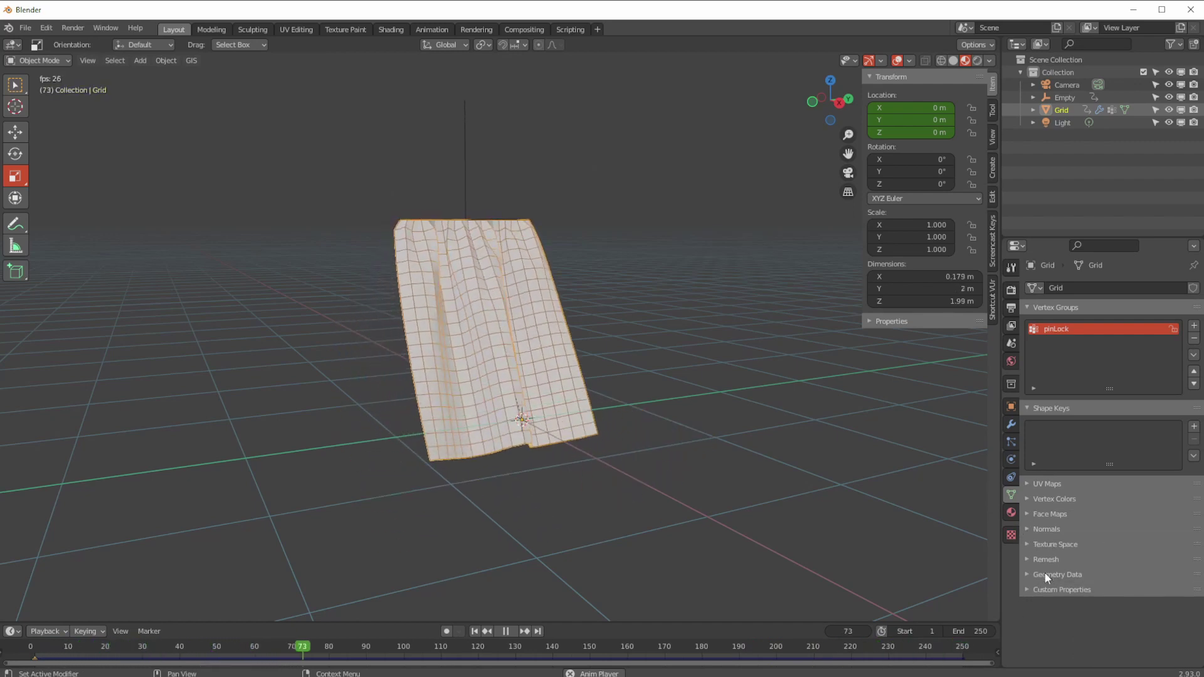
pyautogui.click(1009, 424)
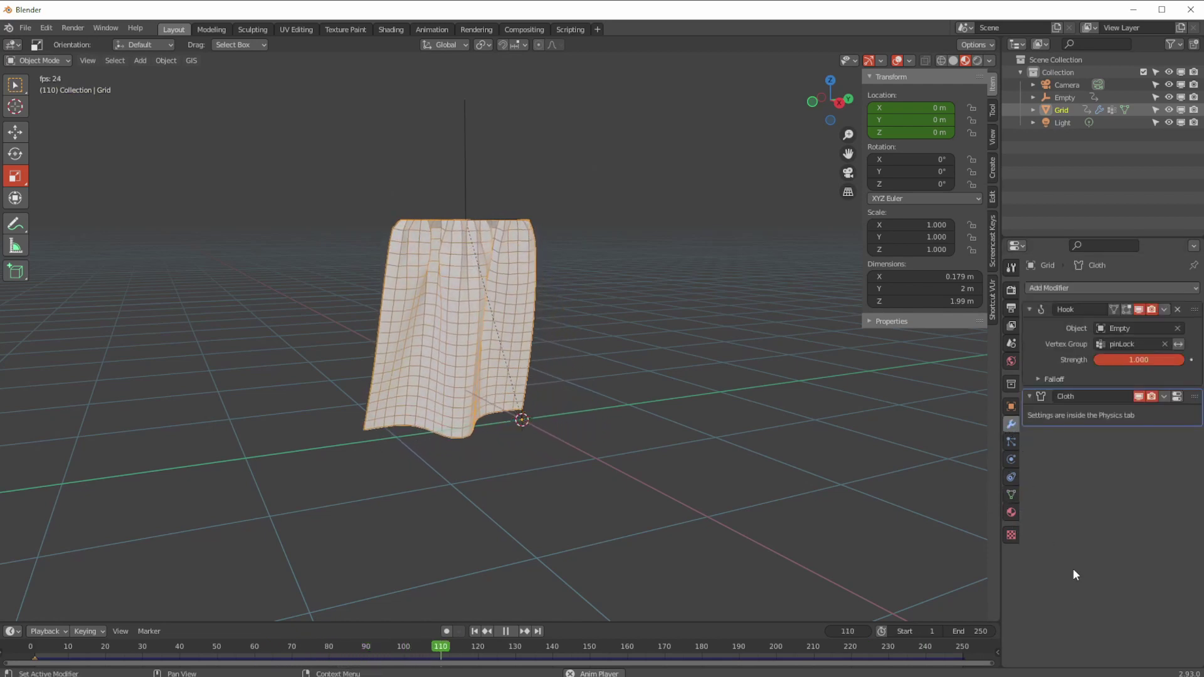
pyautogui.click(1057, 289)
# - Add a Catmull-Clark Subdivision Surface modifier (viewport 1, render 2) and orbit around the draped cloth
pyautogui.click(980, 516)
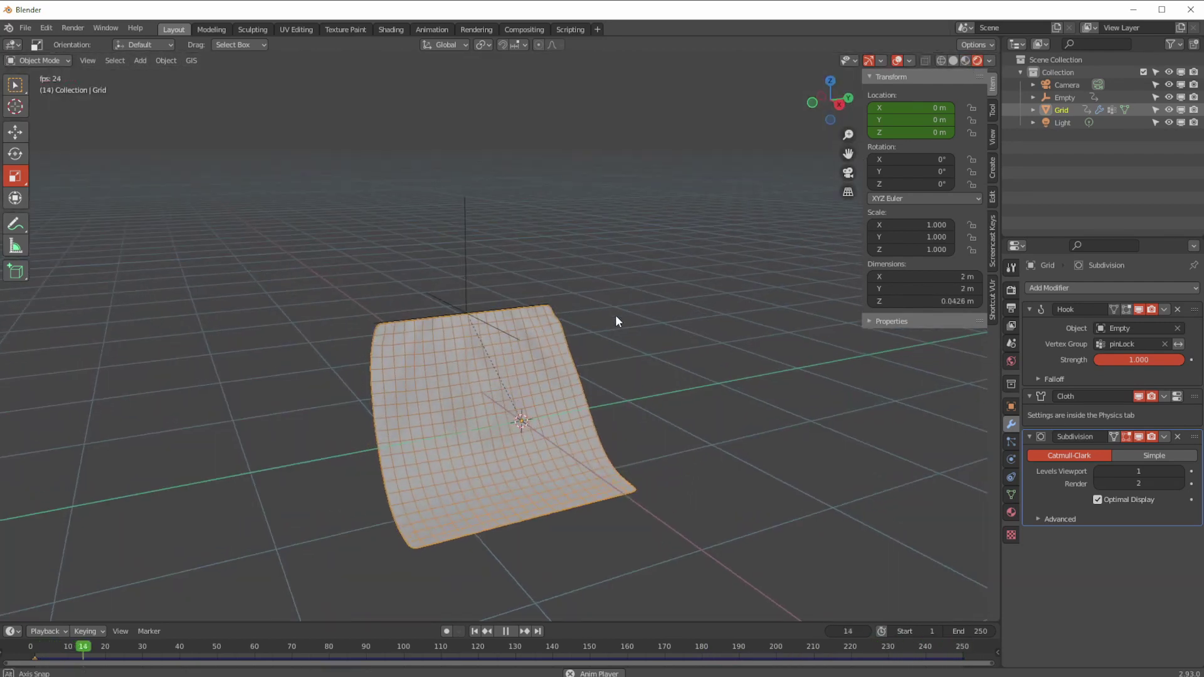
pyautogui.scroll(5, 608, 276)
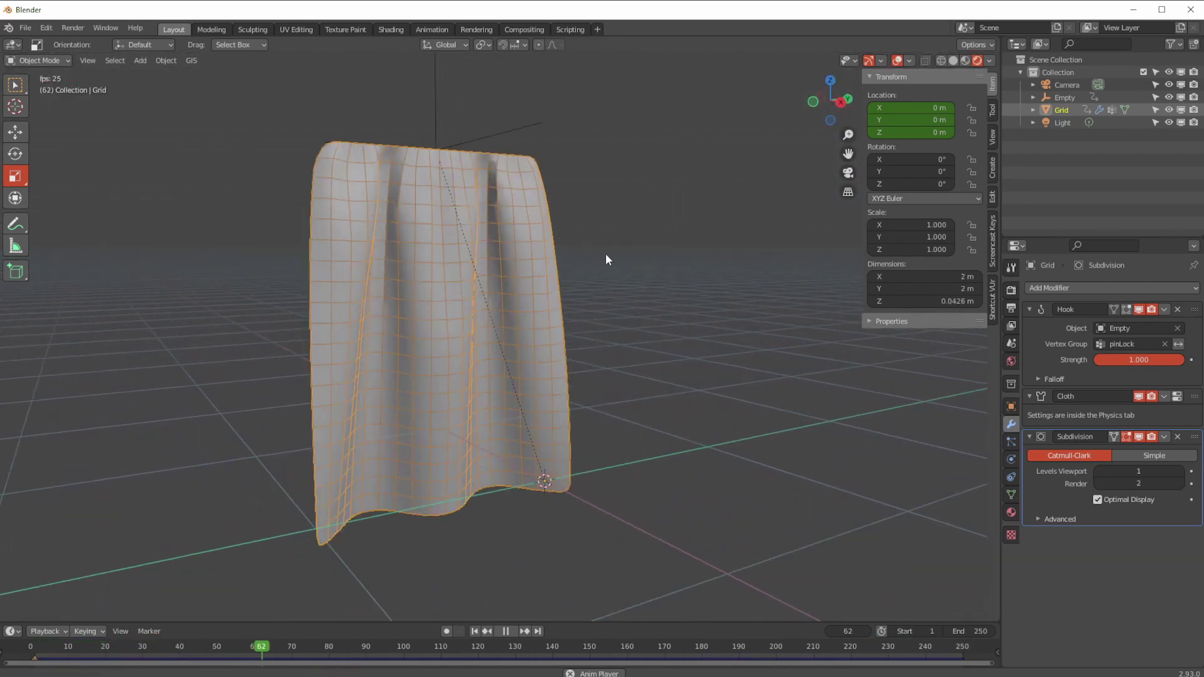
pyautogui.moveTo(630, 312); pyautogui.dragTo(656, 315, button='middle')
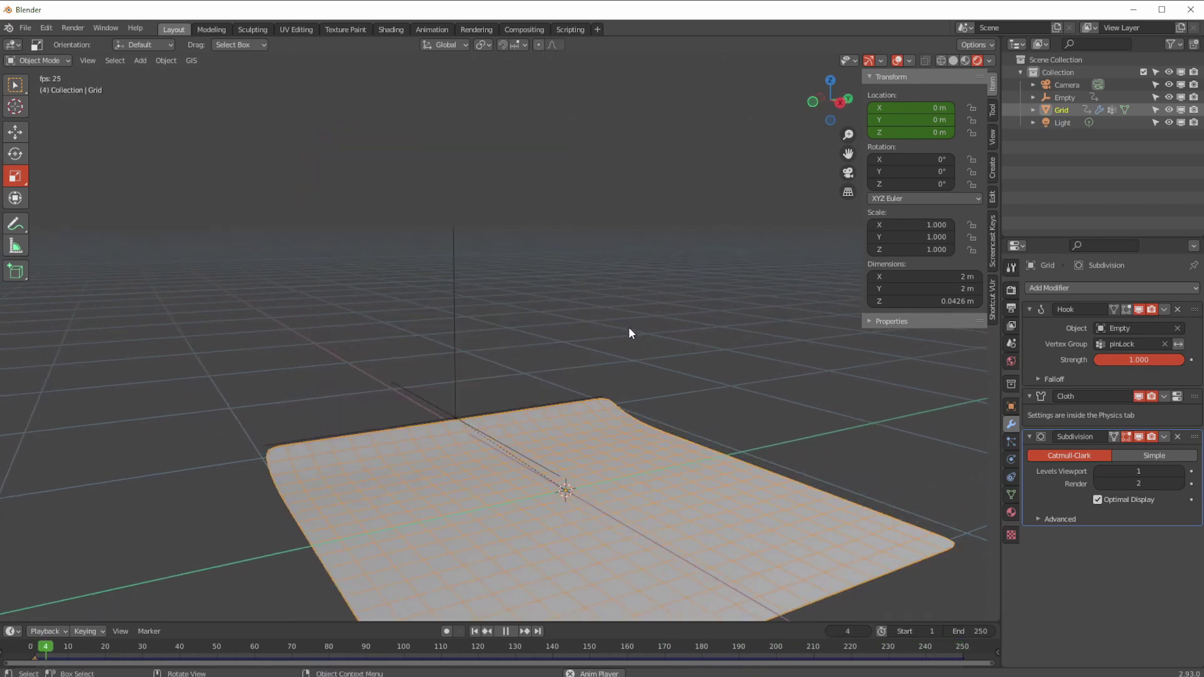
pyautogui.moveTo(635, 325)
pyautogui.mouseDown(button='middle')
pyautogui.moveTo(651, 260)
pyautogui.moveTo(630, 301)
pyautogui.moveTo(652, 318)
pyautogui.mouseUp(button='middle')
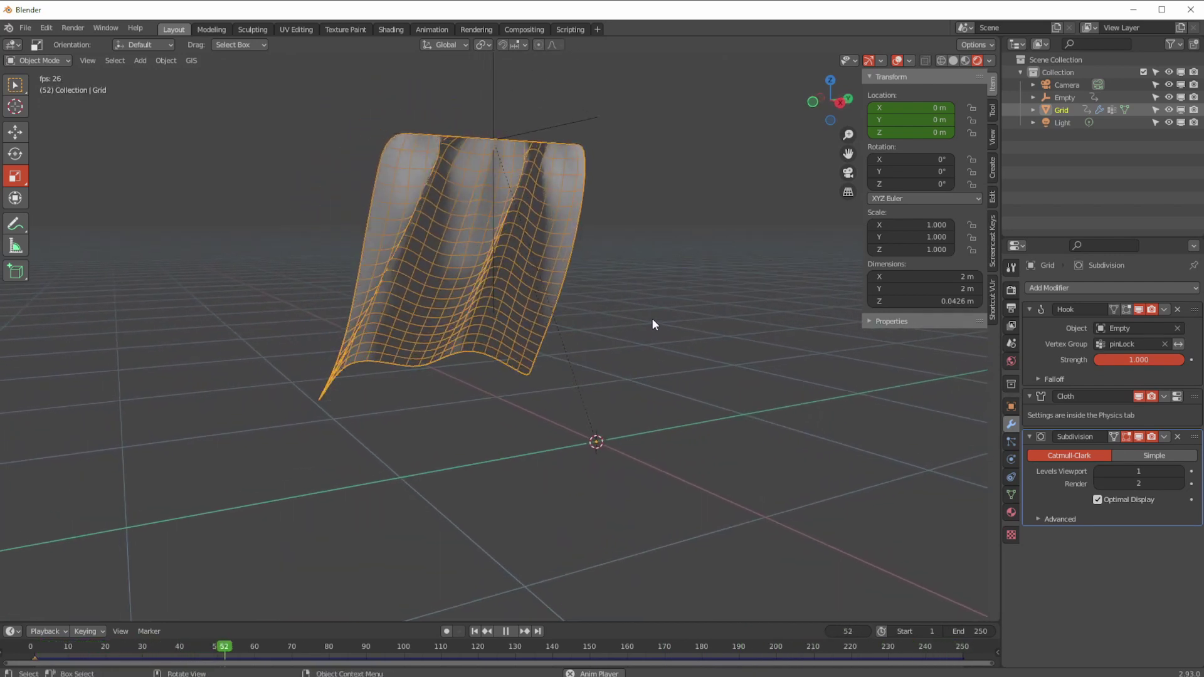